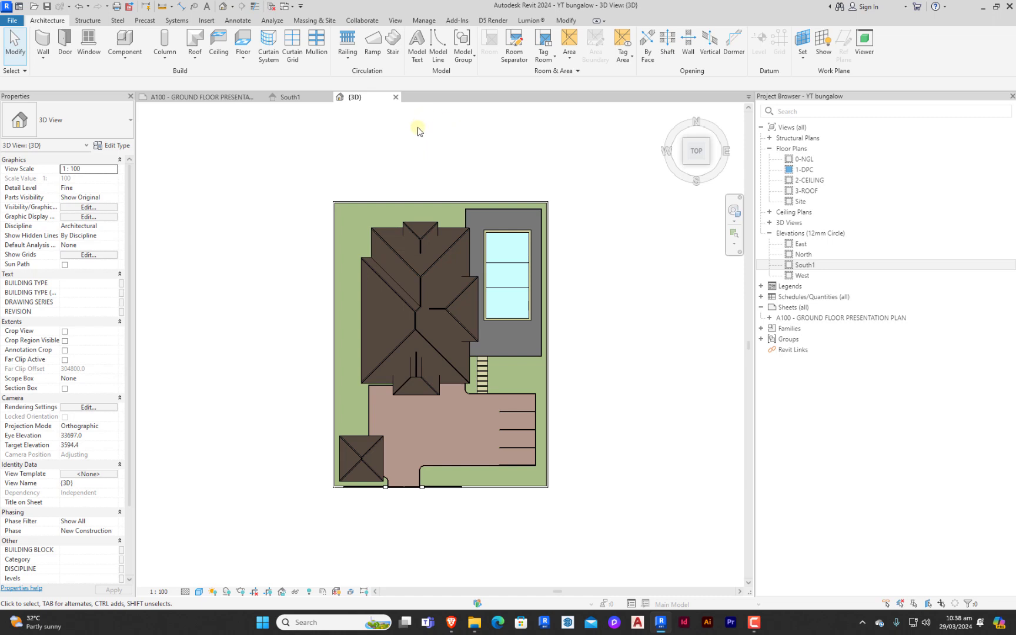
# Switch from the 3D view to the South1 elevation.
pyautogui.scroll(-3, 452, 303)
pyautogui.scroll(5, 439, 307)
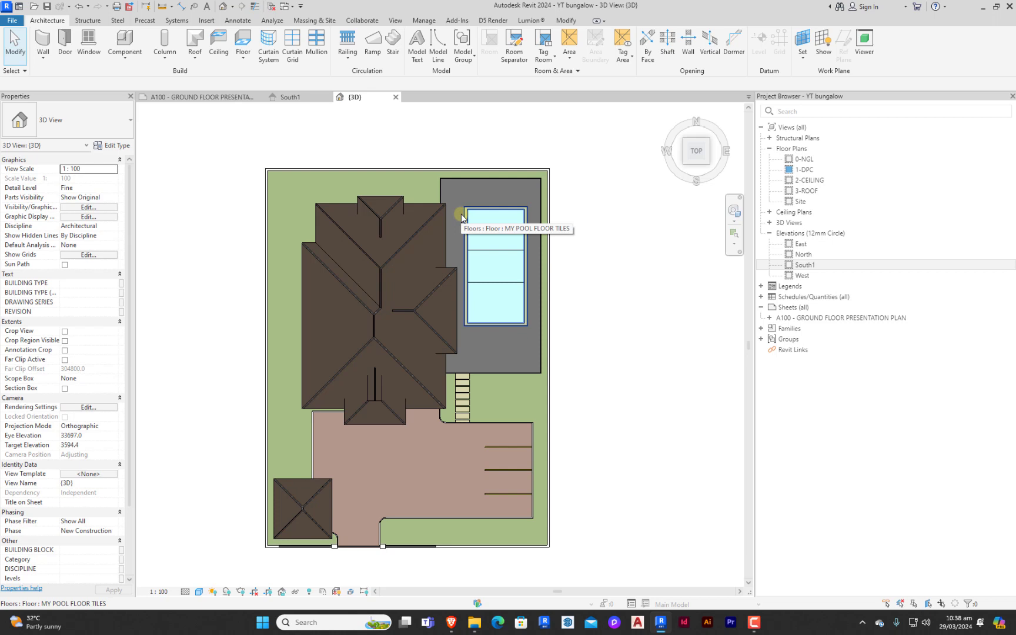
pyautogui.press('Tab')
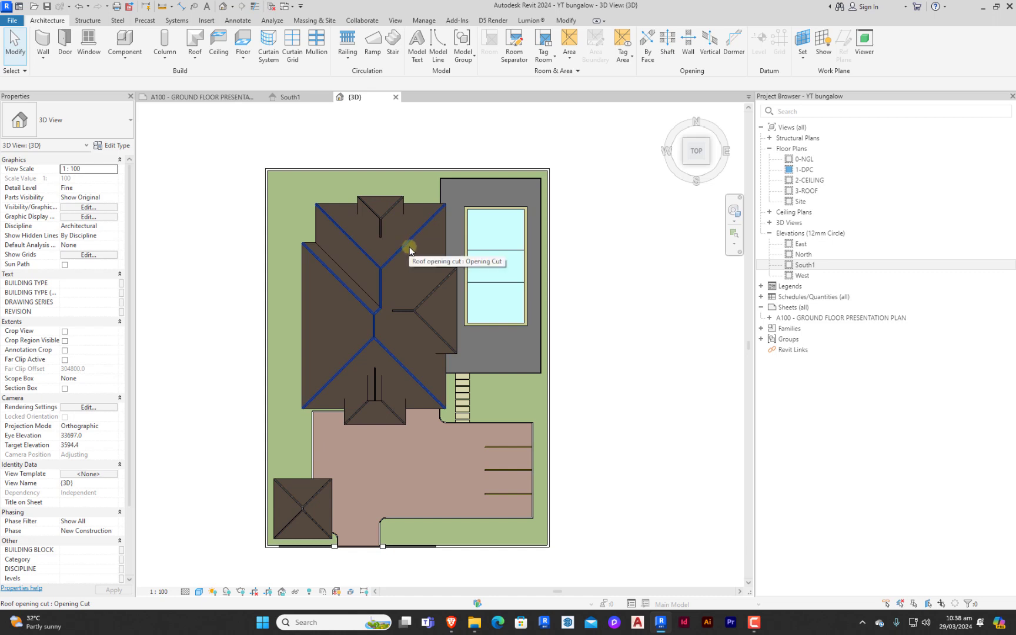
pyautogui.scroll(-1, 450, 269)
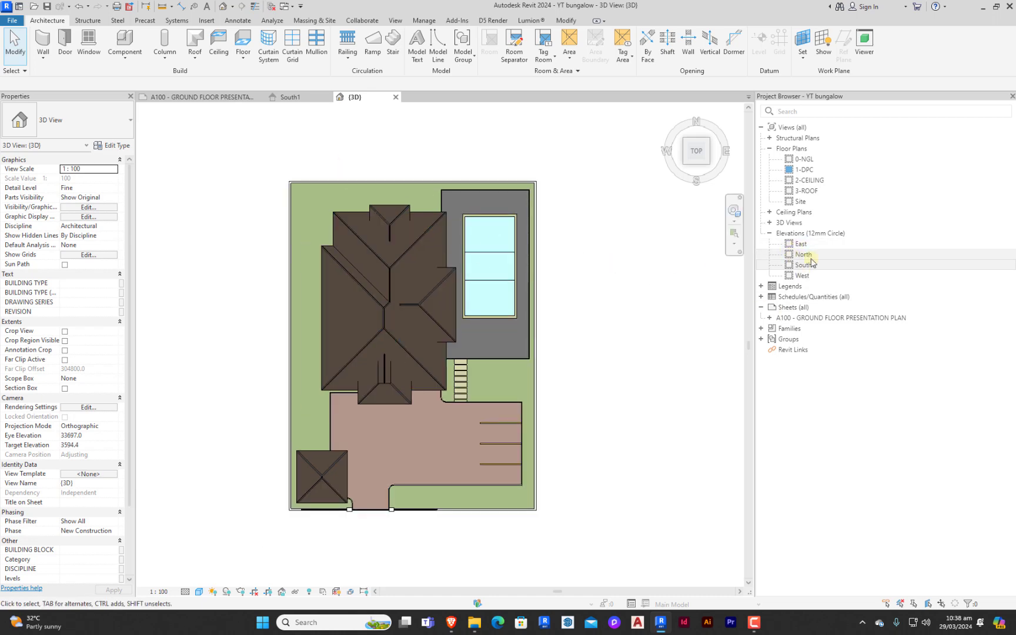
pyautogui.click(290, 99)
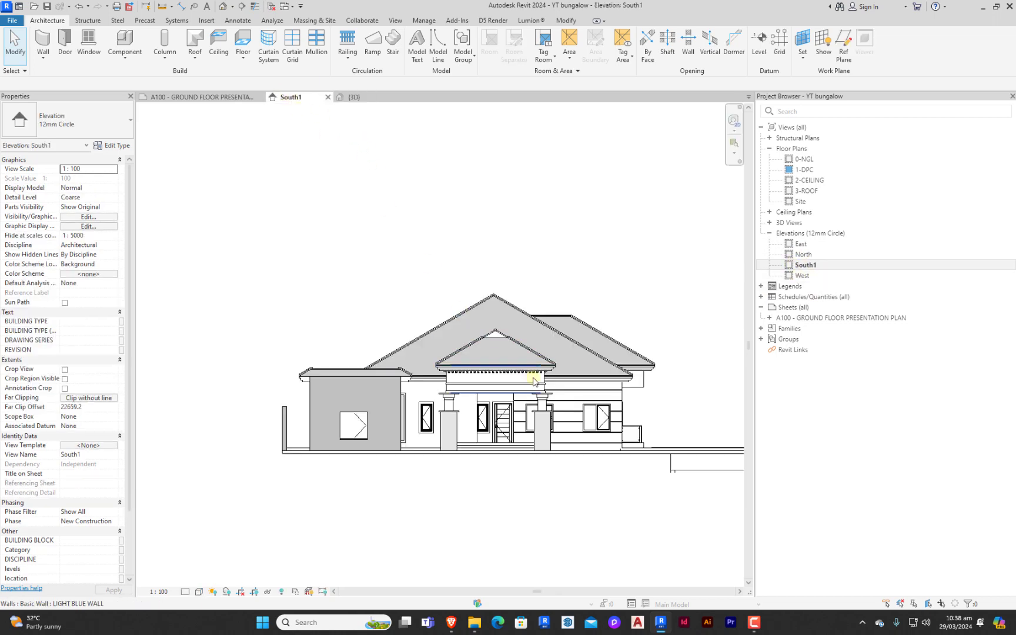
pyautogui.scroll(-2, 388, 388)
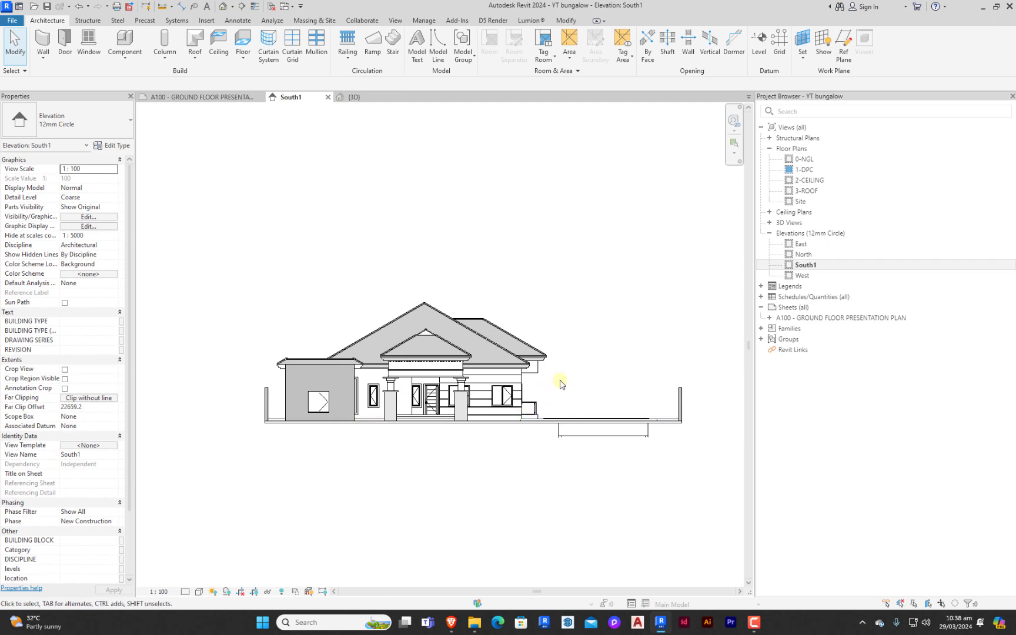
pyautogui.scroll(1, 556, 381)
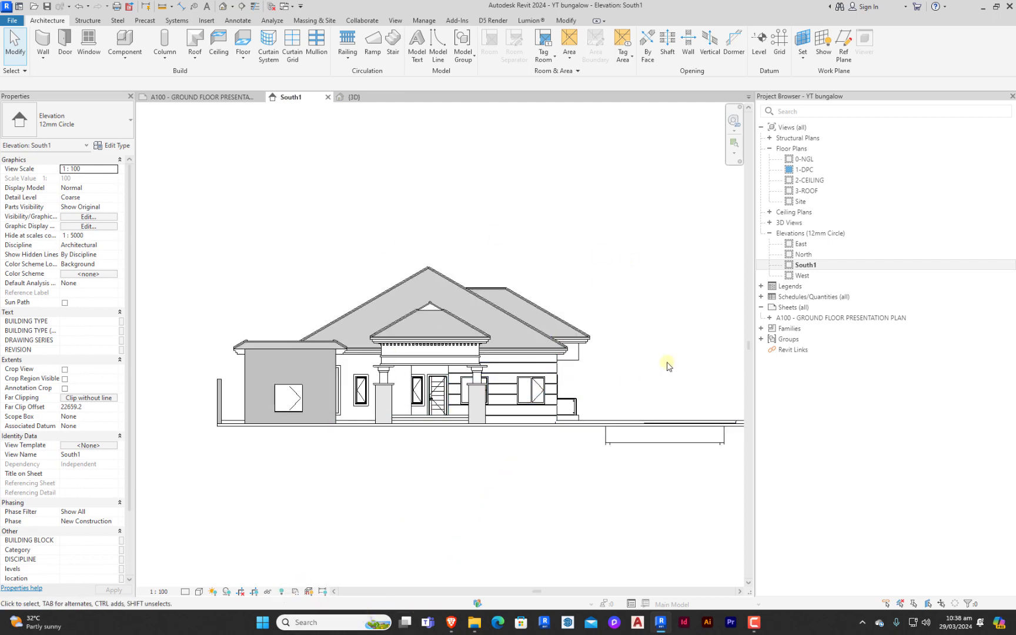
pyautogui.click(640, 435)
pyautogui.rightClick(638, 435)
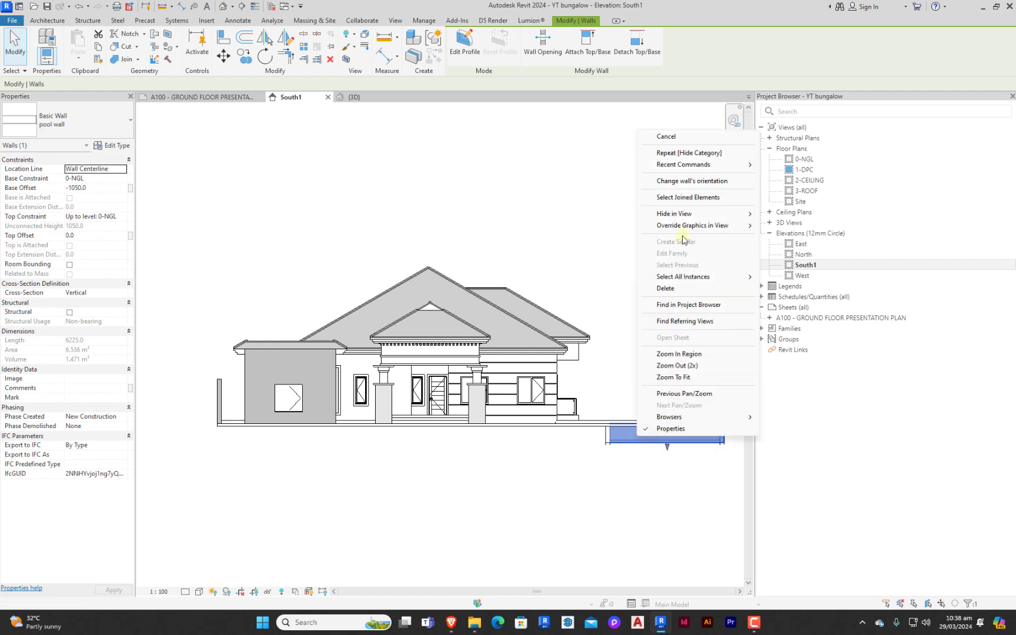
pyautogui.moveTo(694, 215)
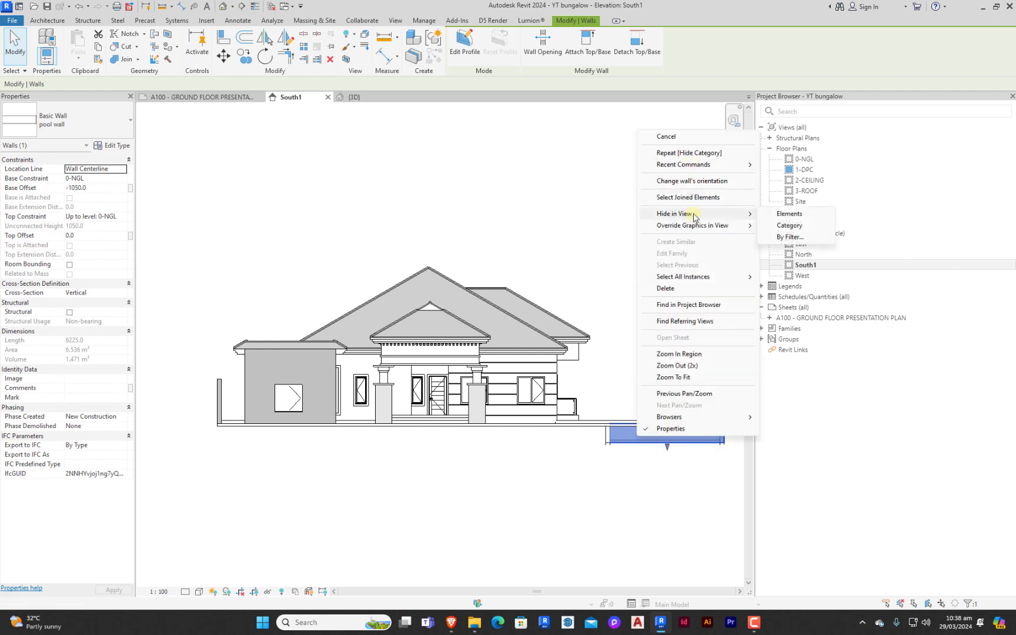
pyautogui.click(531, 218)
pyautogui.click(638, 228)
pyautogui.scroll(-3, 471, 340)
pyautogui.scroll(2, 654, 371)
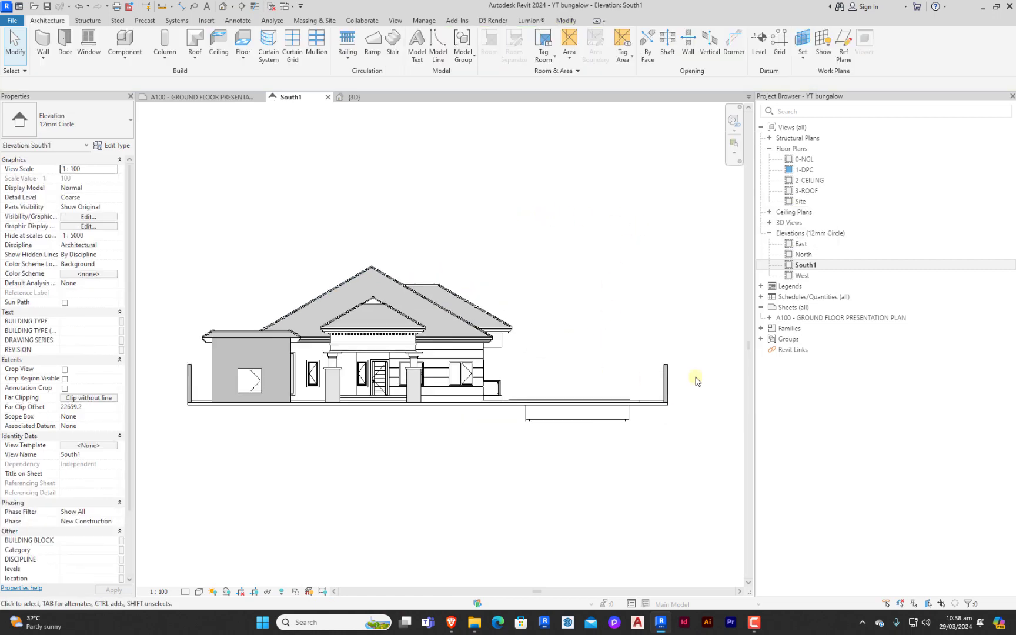
pyautogui.moveTo(706, 338); pyautogui.dragTo(586, 471)
pyautogui.rightClick(601, 224)
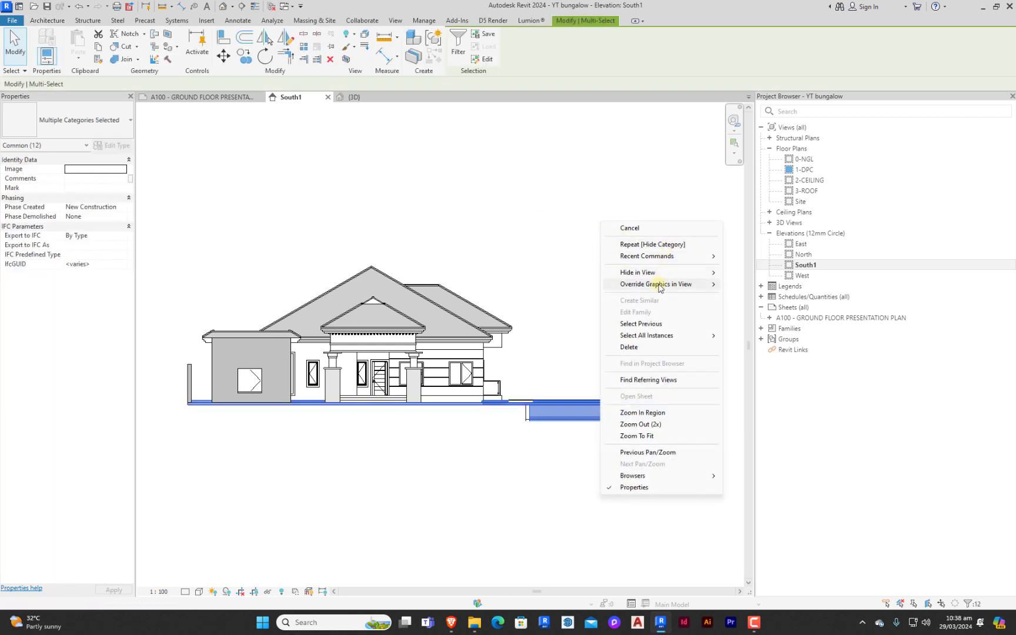
pyautogui.moveTo(699, 272)
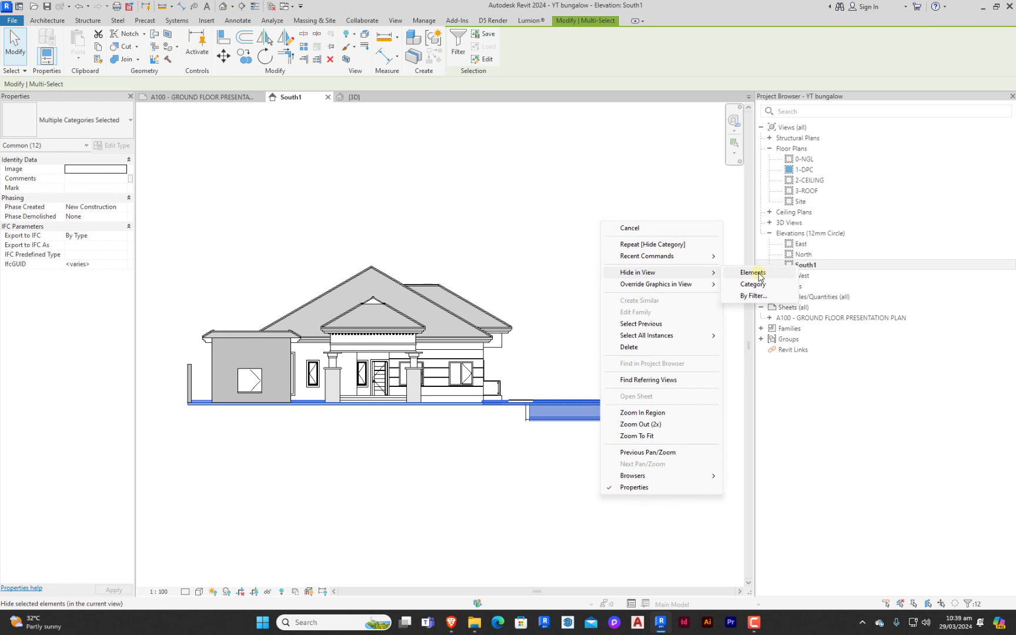
pyautogui.click(671, 190)
pyautogui.click(529, 373)
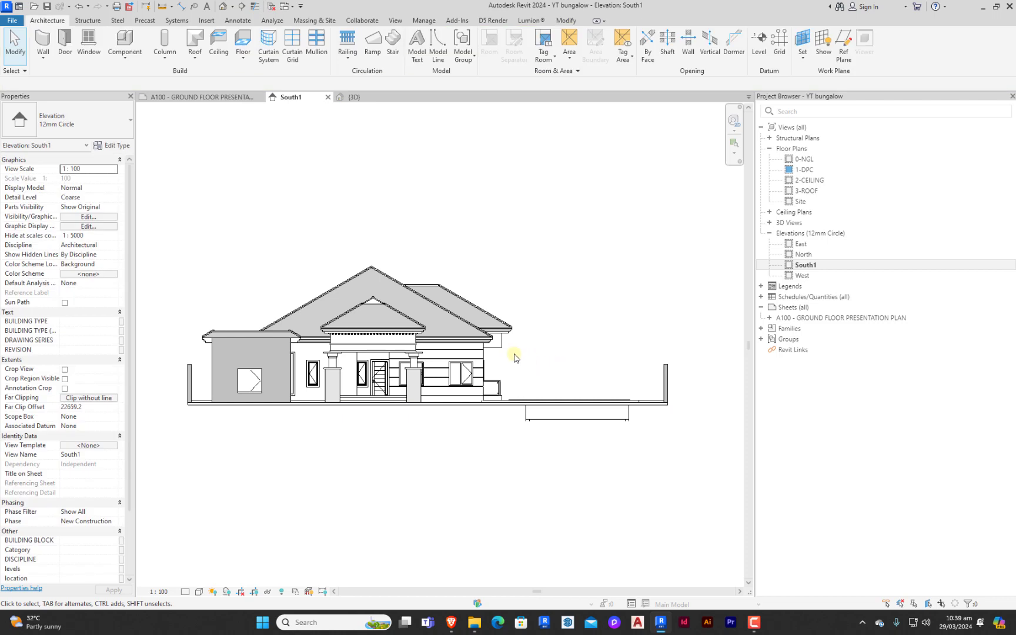
# Try hiding the entire wall category in the South1 elevation, using the small wall under the rear eave, and undo it.
pyautogui.click(491, 341)
pyautogui.rightClick(496, 347)
pyautogui.moveTo(568, 133)
pyautogui.click(657, 139)
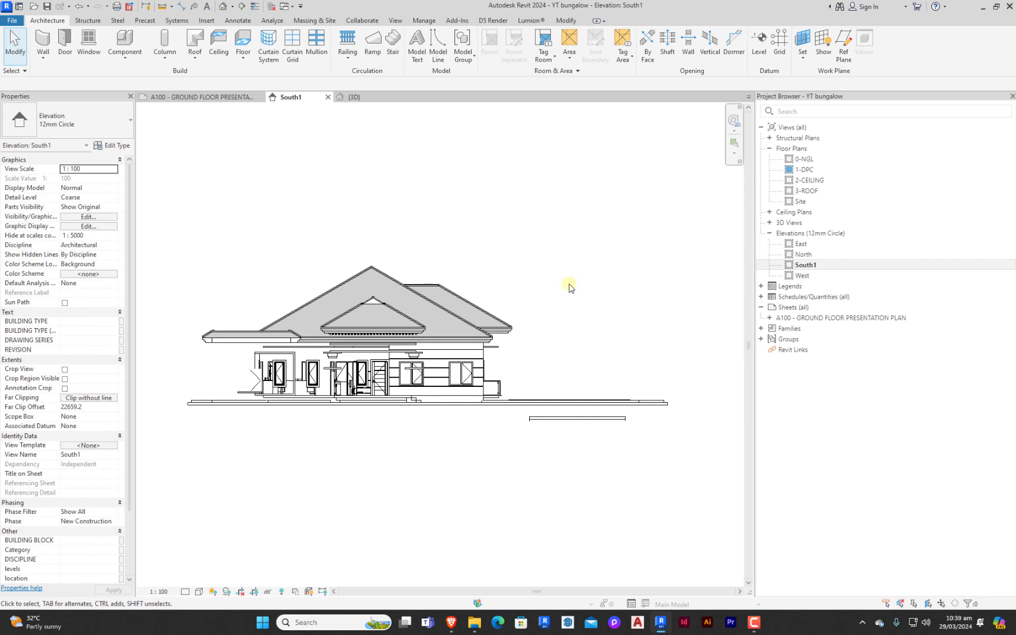
pyautogui.hotkey('ctrl', 'z')
pyautogui.click(497, 350)
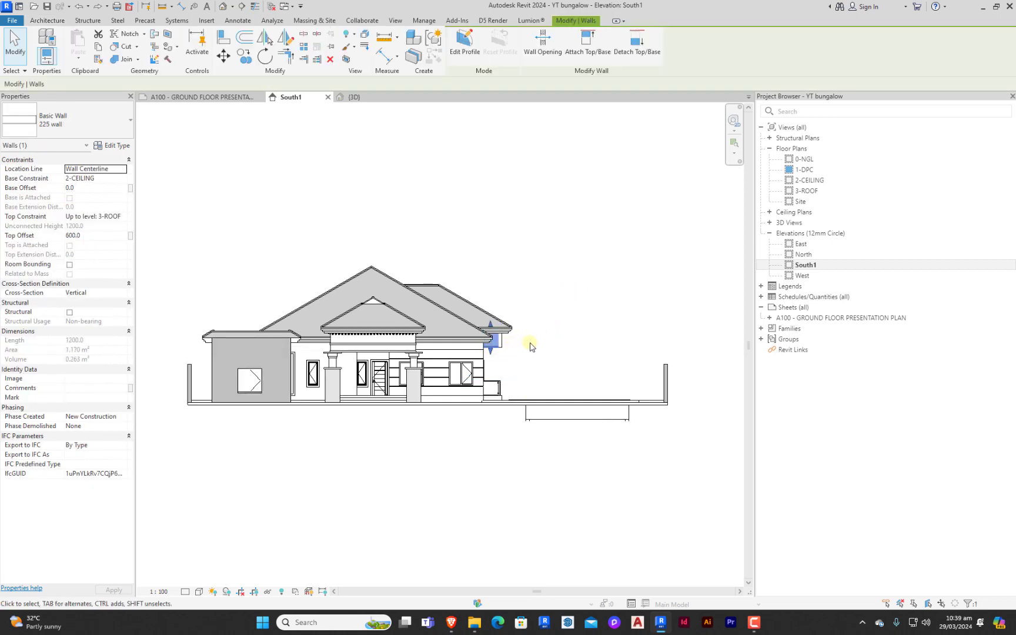
pyautogui.click(575, 349)
# Hide the site ground, pool elements and boundary wall beside the pool as individual elements in the South1 elevation.
pyautogui.moveTo(692, 333); pyautogui.dragTo(561, 451)
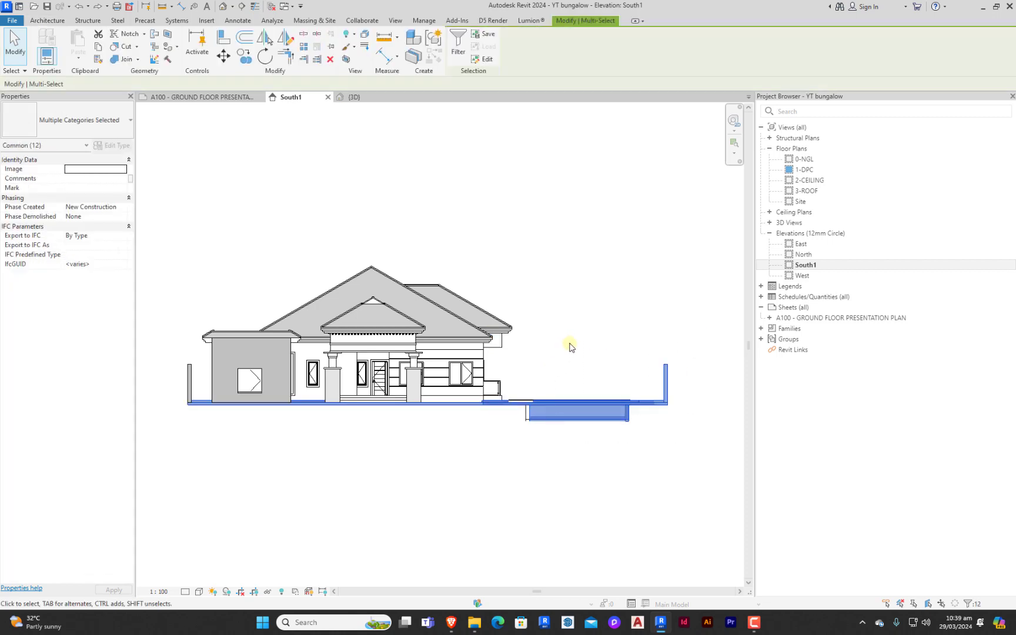
pyautogui.rightClick(569, 347)
pyautogui.moveTo(632, 121)
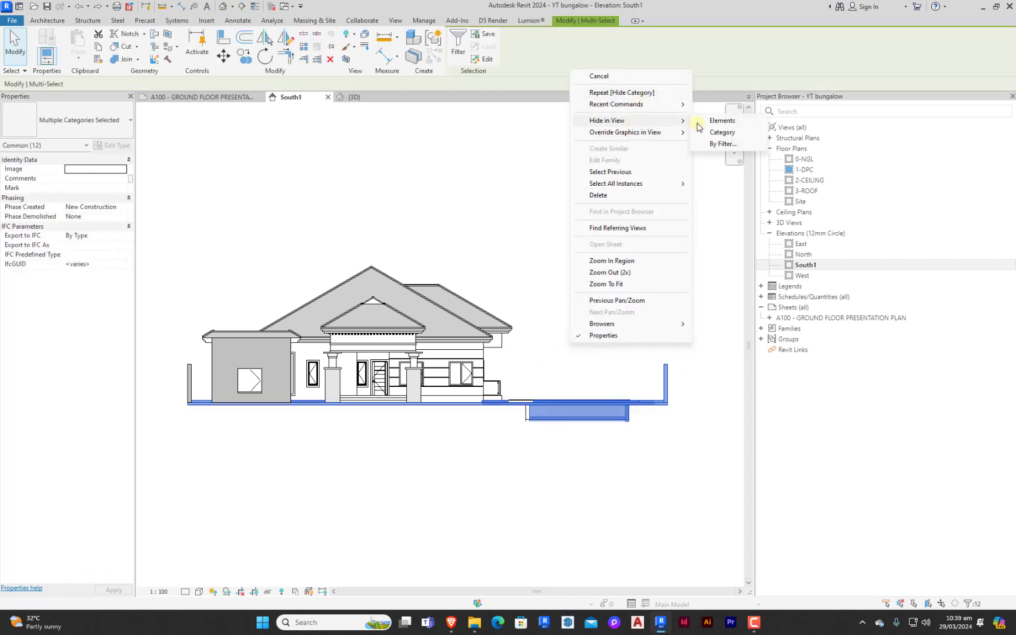
pyautogui.click(717, 119)
pyautogui.moveTo(557, 374); pyautogui.dragTo(525, 446)
pyautogui.rightClick(556, 352)
pyautogui.click(619, 98)
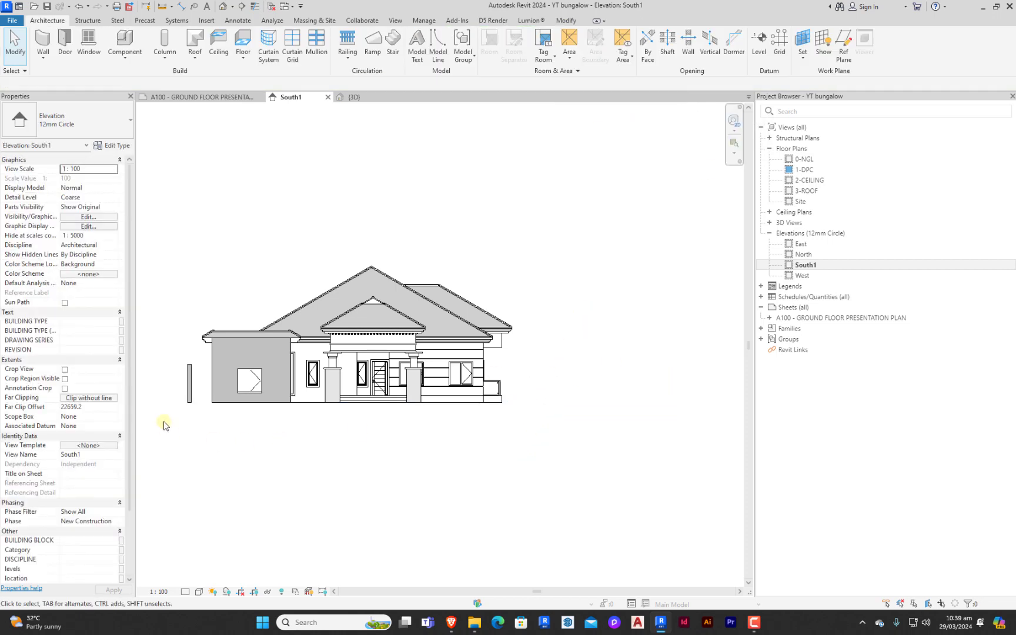
# Hide the remaining boundary wall beside the small outbuilding as an element in the elevation.
pyautogui.click(190, 383)
pyautogui.rightClick(189, 388)
pyautogui.click(247, 103)
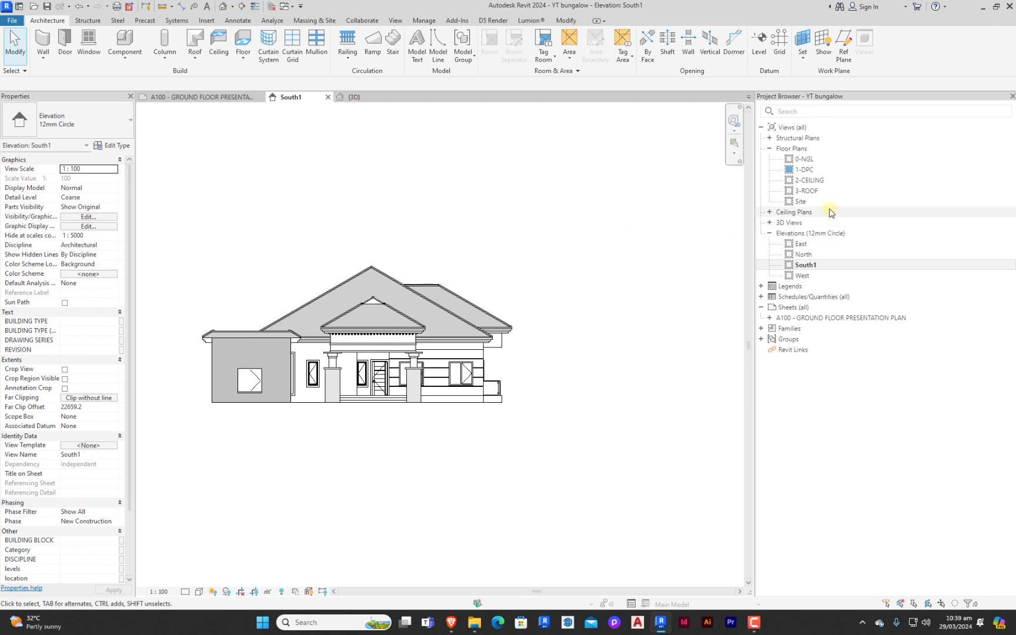
# Open the 1-DPC floor plan, turn off its view cropping and reveal its hidden elements.
pyautogui.doubleClick(805, 170)
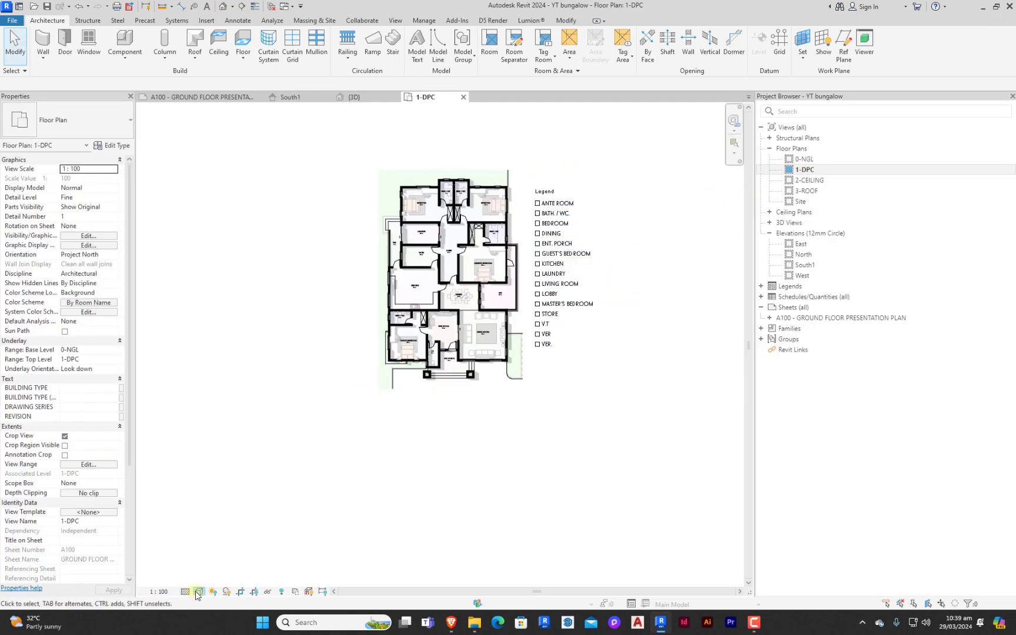
pyautogui.click(240, 591)
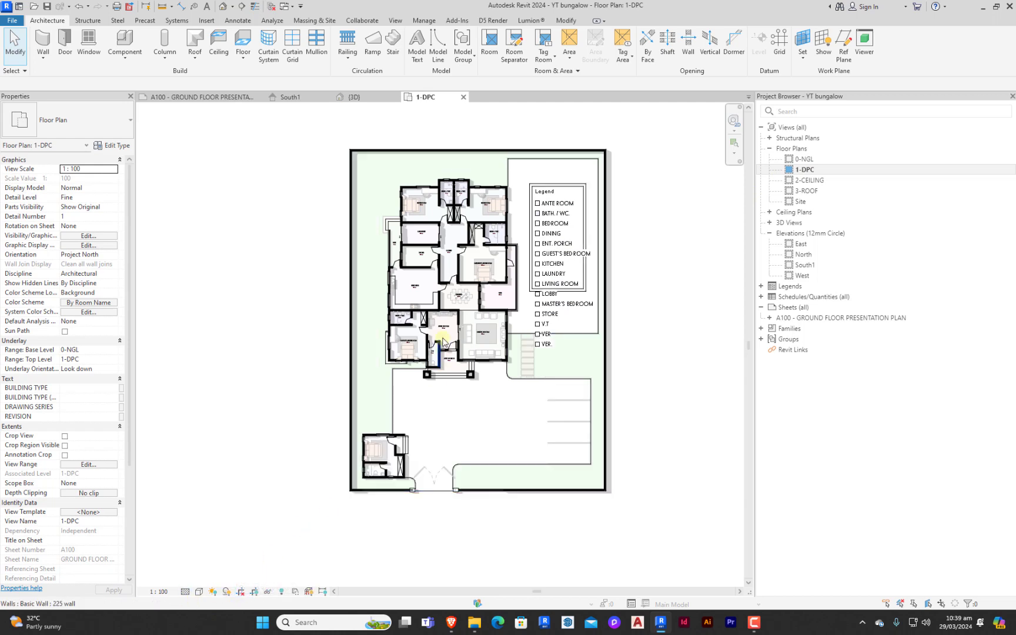
pyautogui.click(282, 592)
pyautogui.scroll(2, 443, 429)
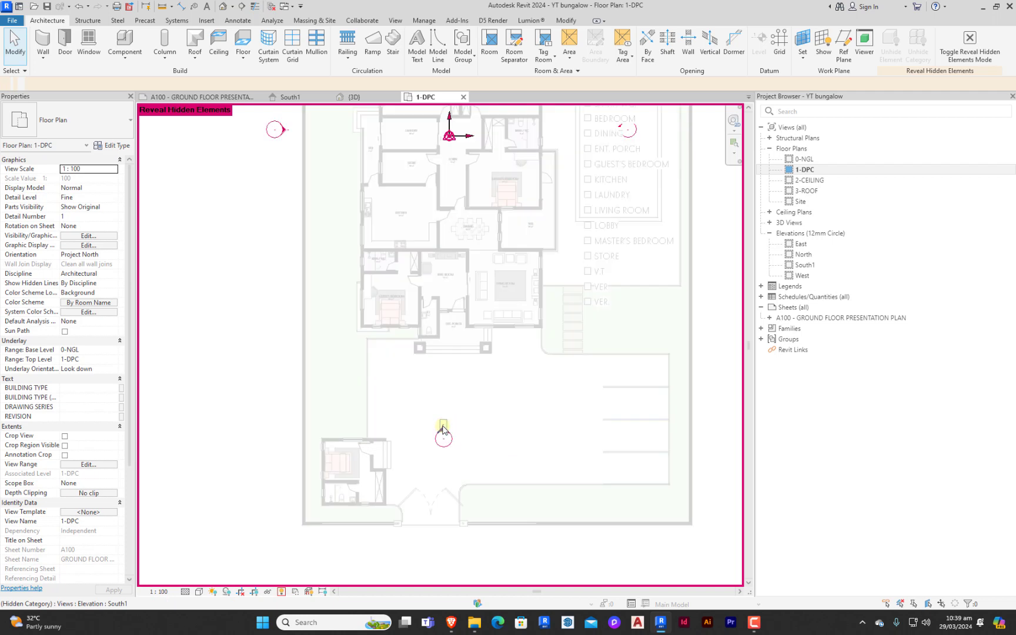
# Move the South1 elevation's cut line past the outbuilding to just in front of the entrance porch.
pyautogui.scroll(3, 444, 429)
pyautogui.click(446, 435)
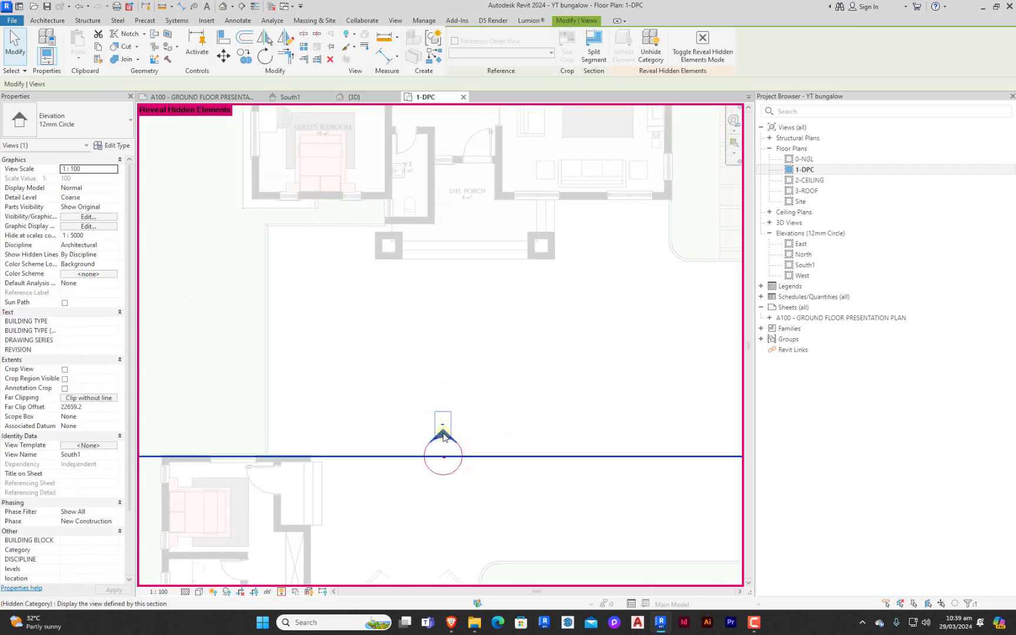
pyautogui.scroll(-2, 335, 473)
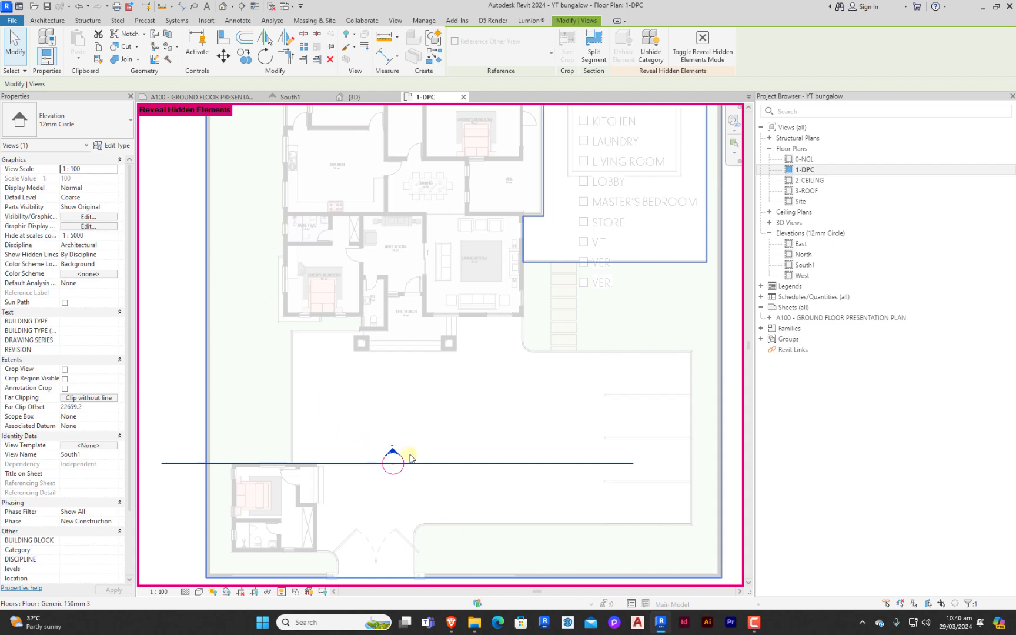
pyautogui.moveTo(429, 463); pyautogui.dragTo(440, 367)
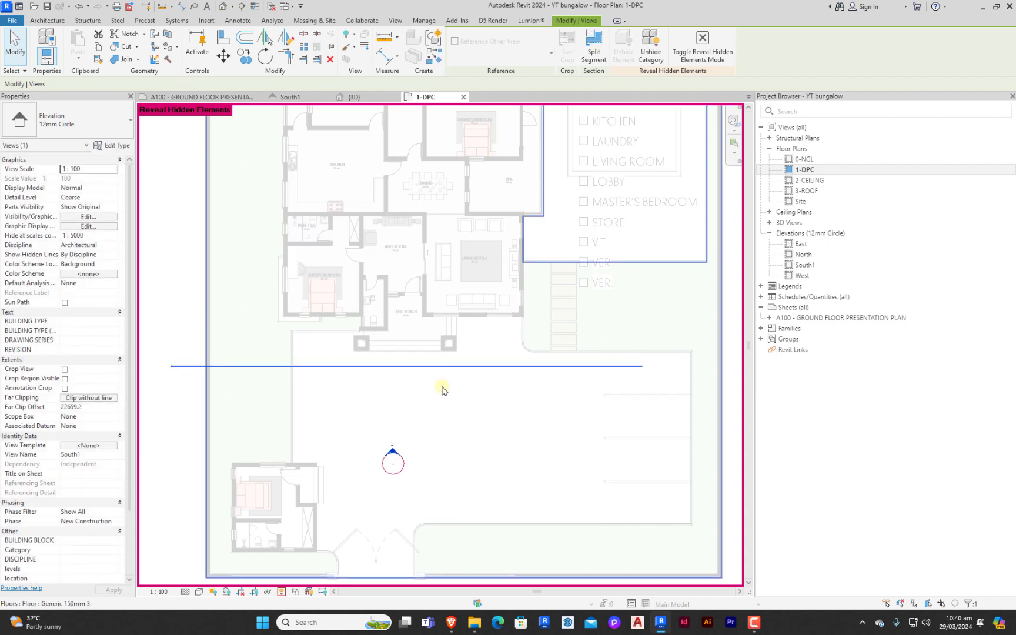
pyautogui.scroll(-2, 442, 412)
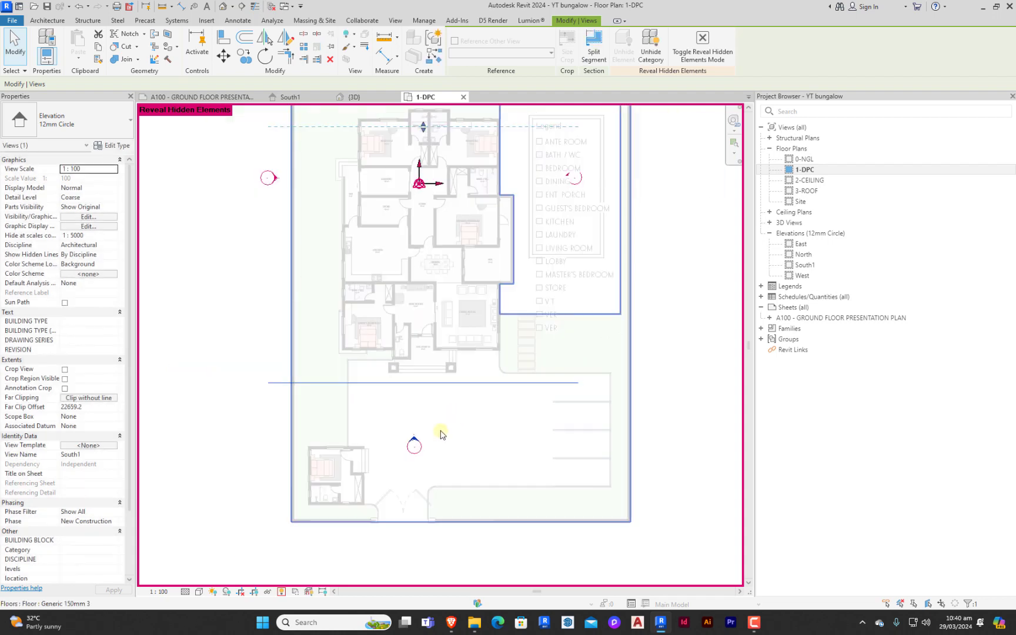
# Turn off the display of hidden elements and re-enable view cropping in the 1-DPC plan.
pyautogui.click(281, 592)
pyautogui.click(240, 592)
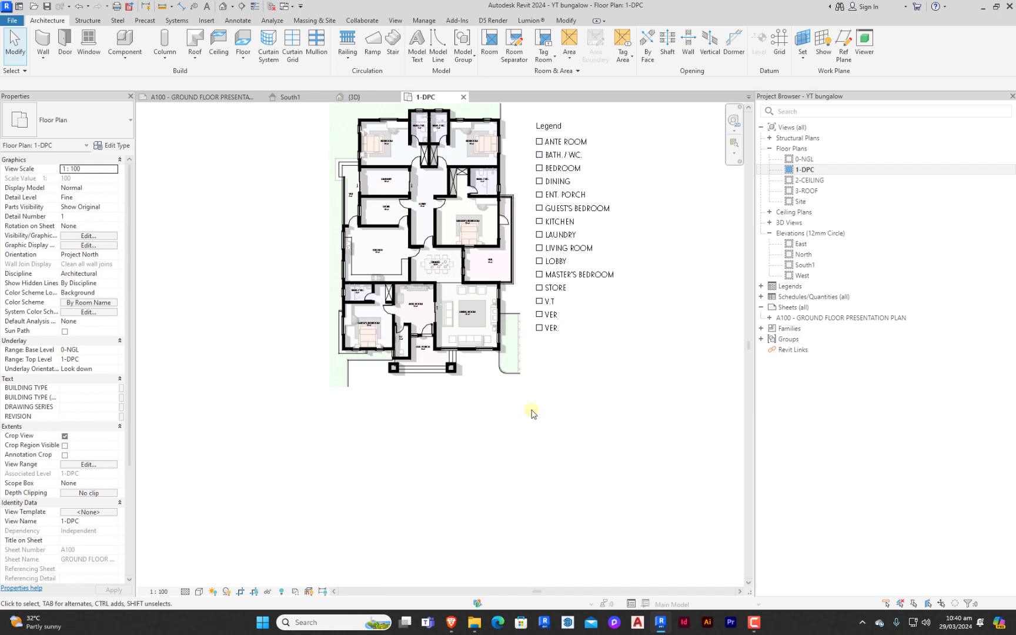
pyautogui.scroll(2, 442, 230)
pyautogui.scroll(-3, 442, 229)
# Return to the South1 elevation and set its detail level to Fine.
pyautogui.click(288, 98)
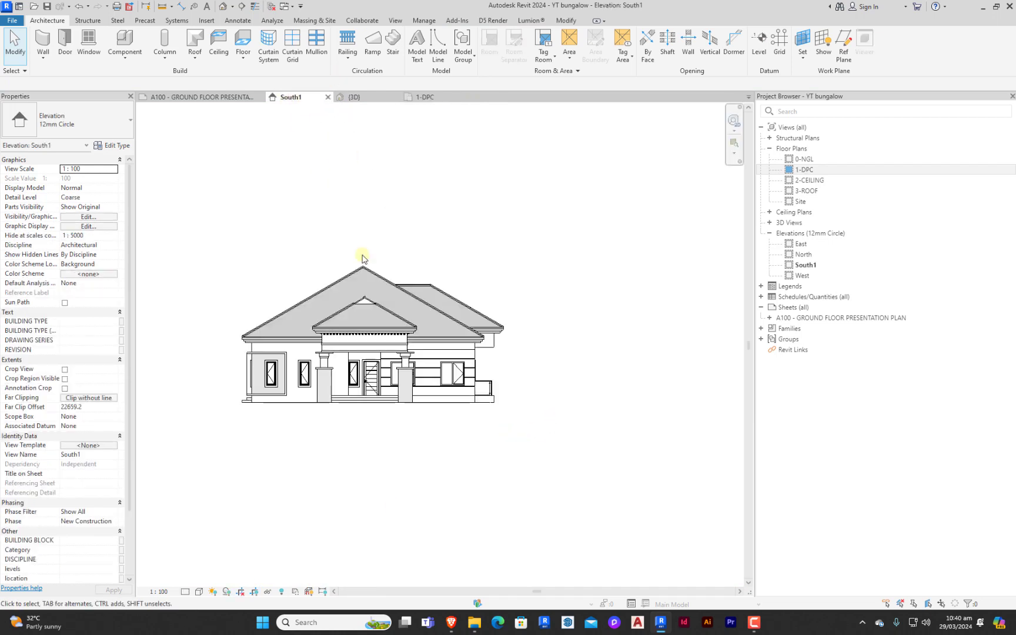
pyautogui.scroll(2, 345, 352)
pyautogui.scroll(-2, 346, 353)
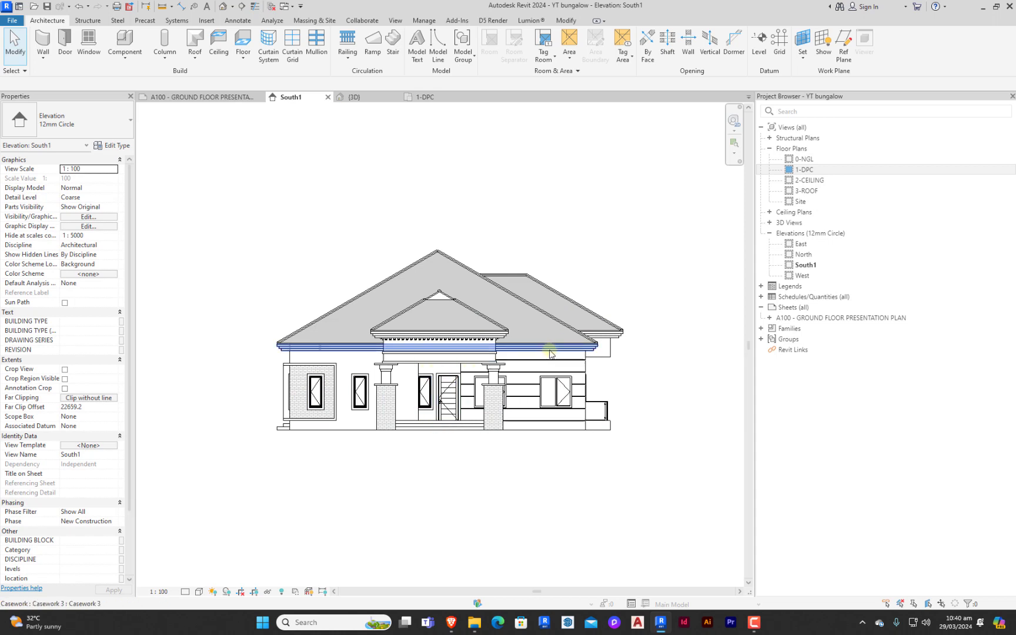
pyautogui.scroll(-2, 551, 353)
pyautogui.scroll(3, 489, 358)
pyautogui.scroll(-3, 489, 360)
pyautogui.scroll(1, 552, 347)
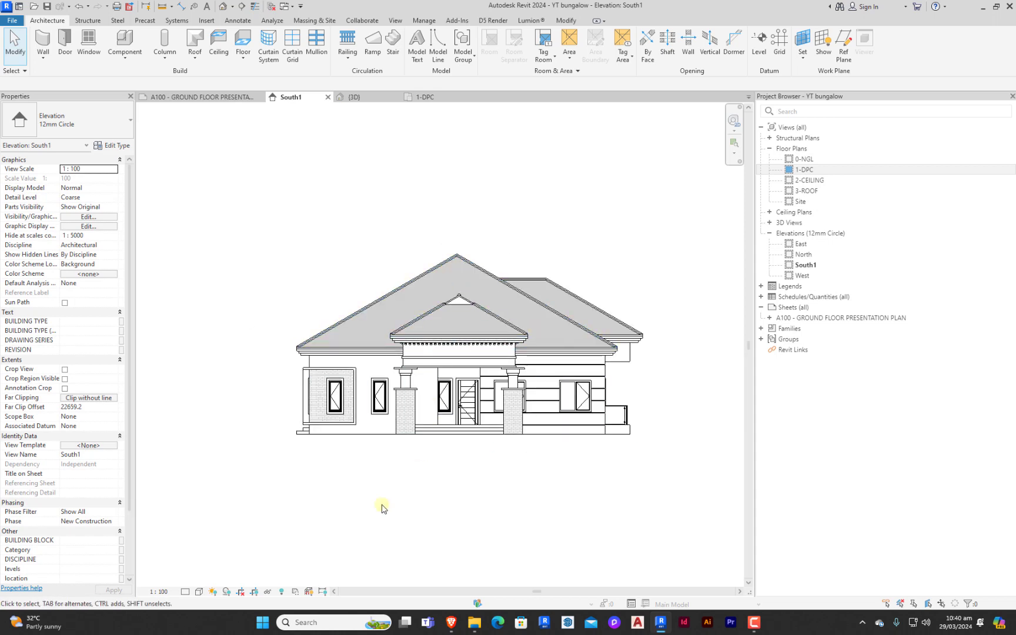
pyautogui.click(185, 591)
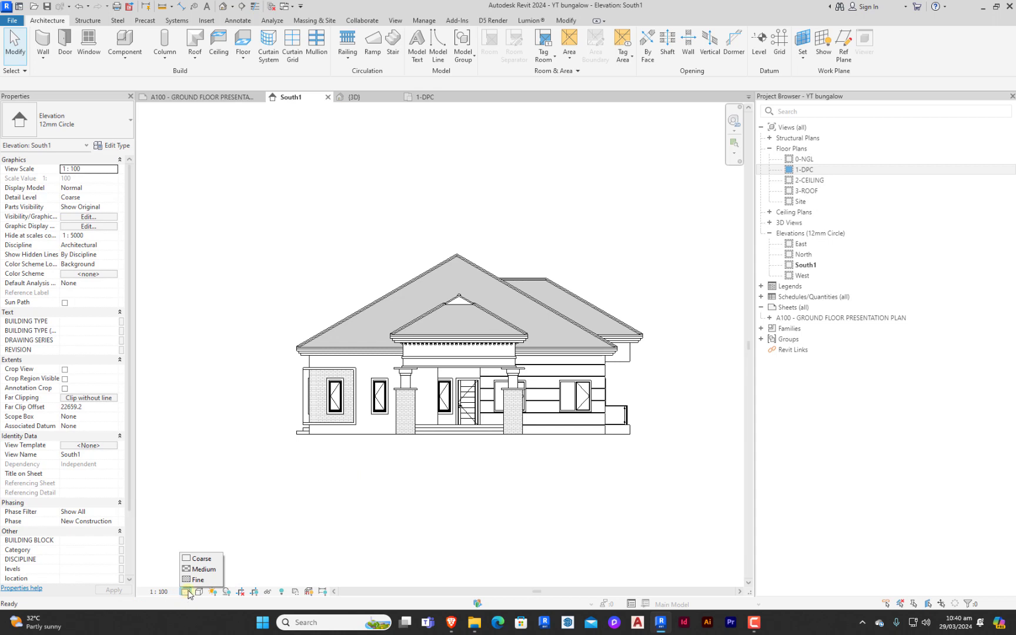
pyautogui.click(198, 581)
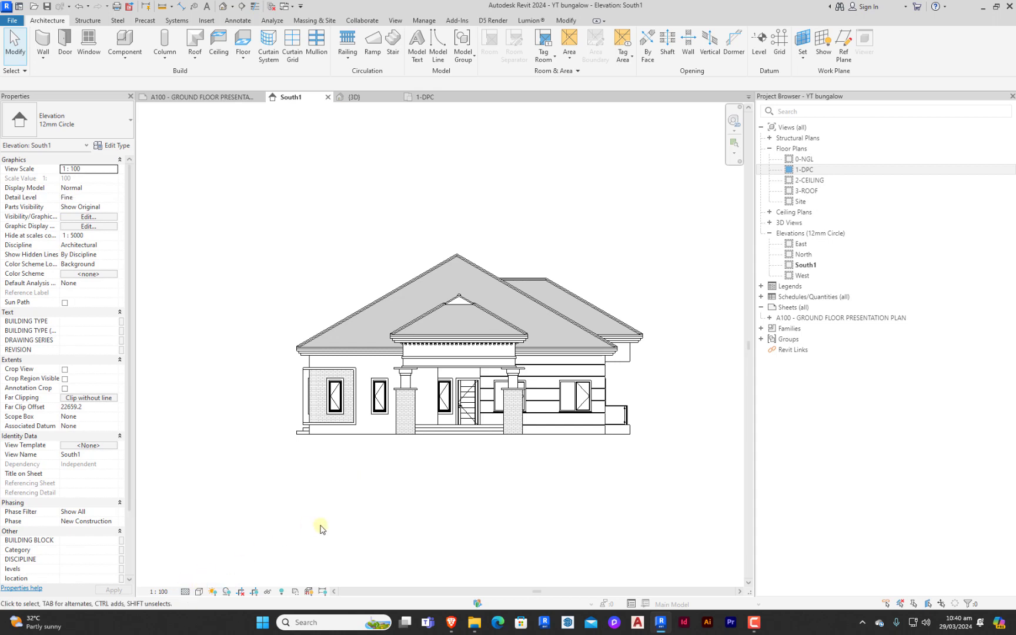
# Set the South1 elevation's visual style to Shaded.
pyautogui.click(197, 591)
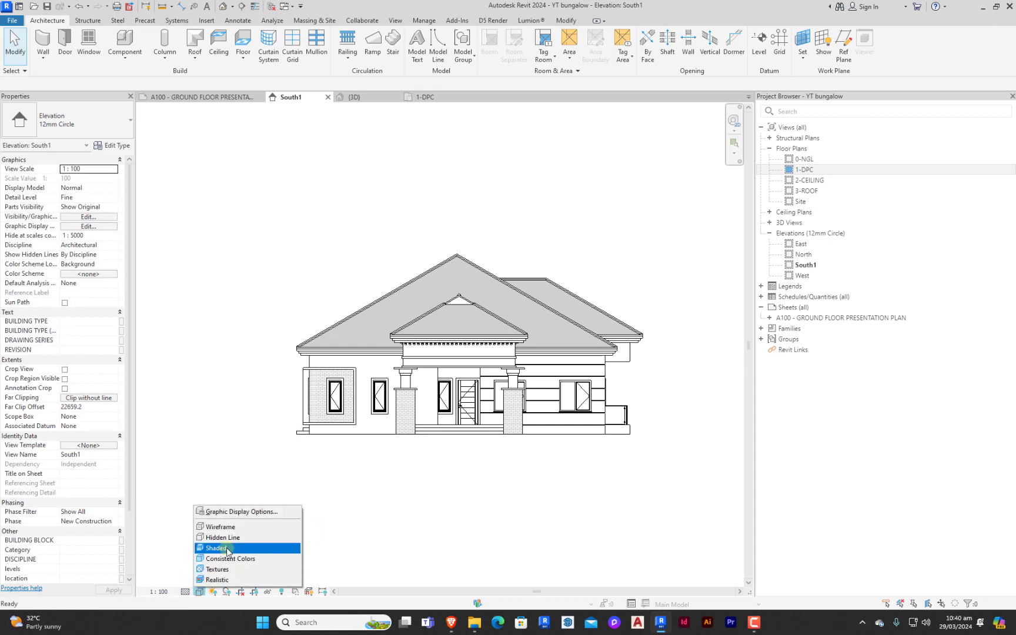
pyautogui.click(227, 549)
pyautogui.scroll(3, 453, 320)
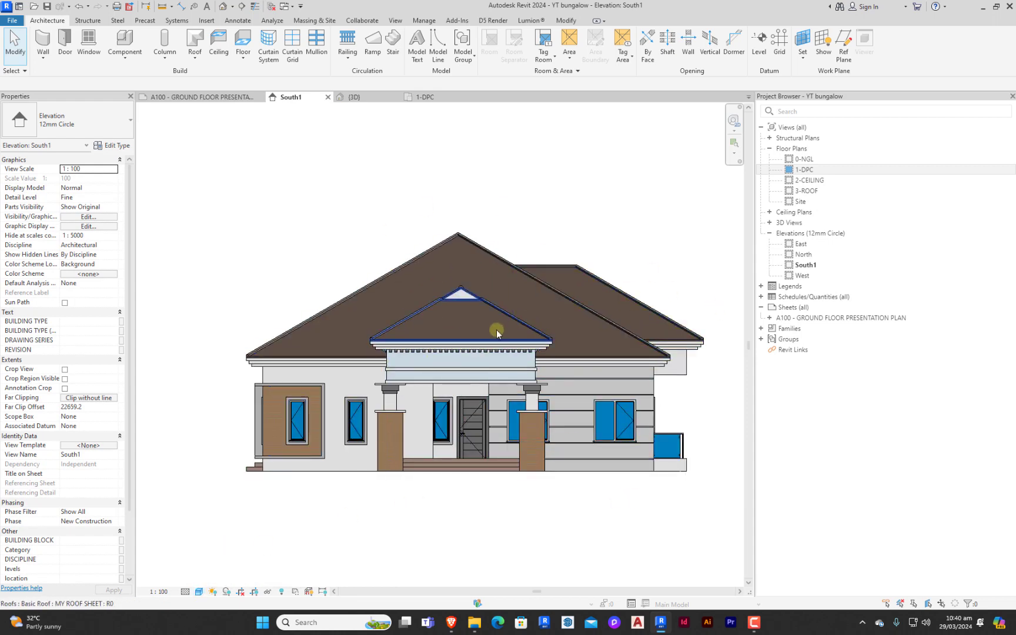
pyautogui.scroll(-3, 463, 355)
pyautogui.scroll(2, 488, 348)
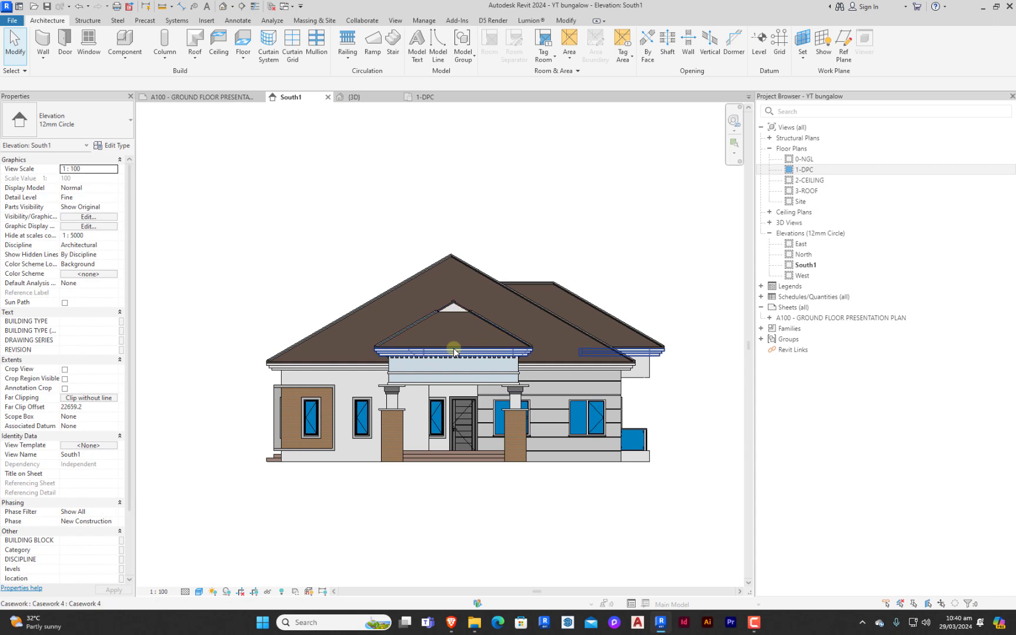
pyautogui.scroll(-1, 457, 353)
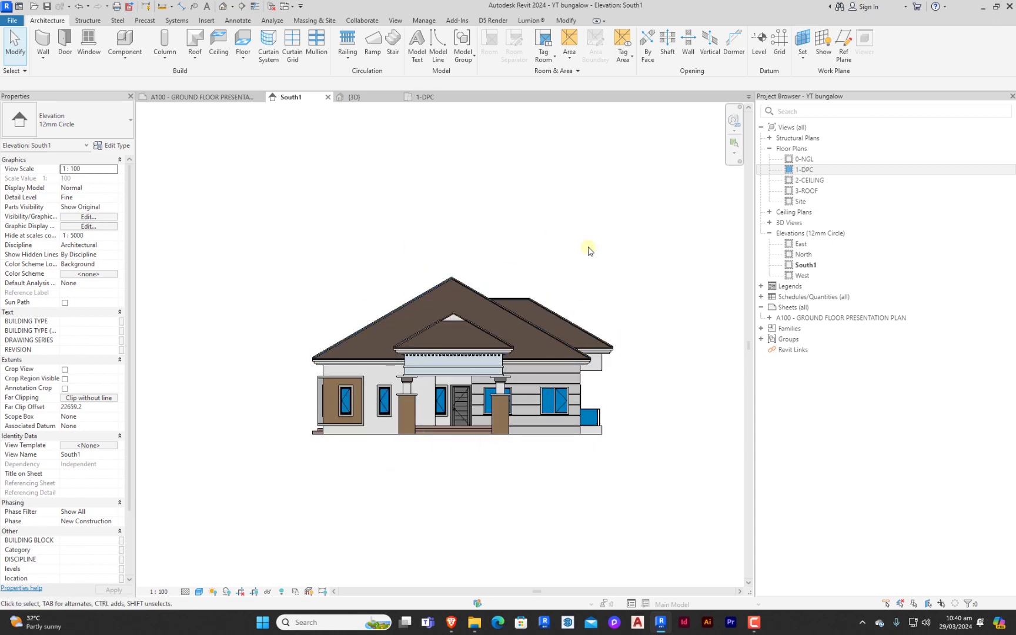
# Override the Railings category graphics in the South1 elevation to make the glass railing's surfaces partly transparent.
pyautogui.scroll(3, 587, 406)
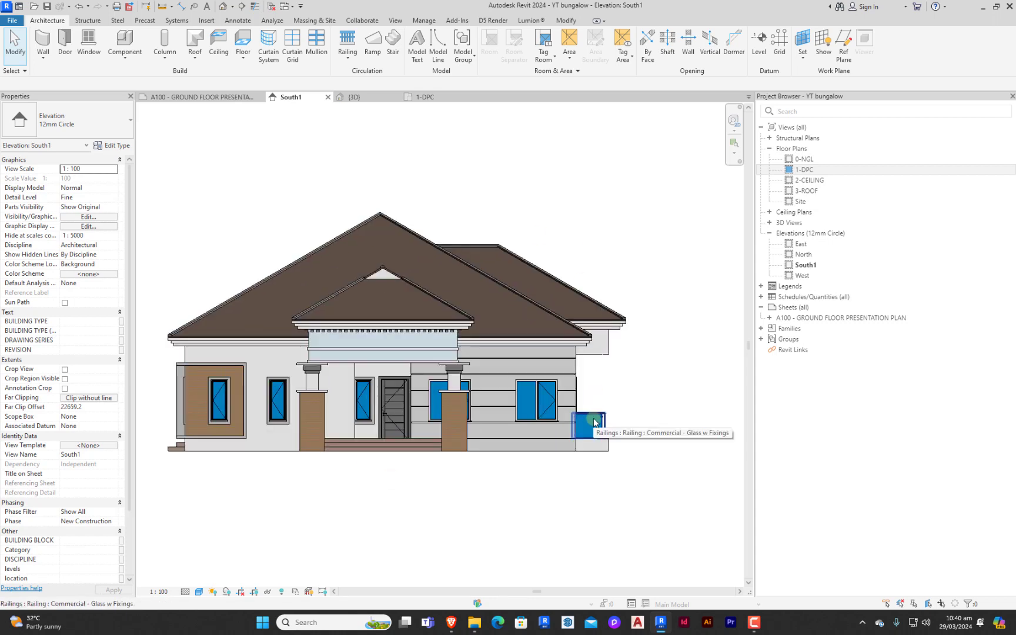
pyautogui.click(590, 418)
pyautogui.rightClick(590, 418)
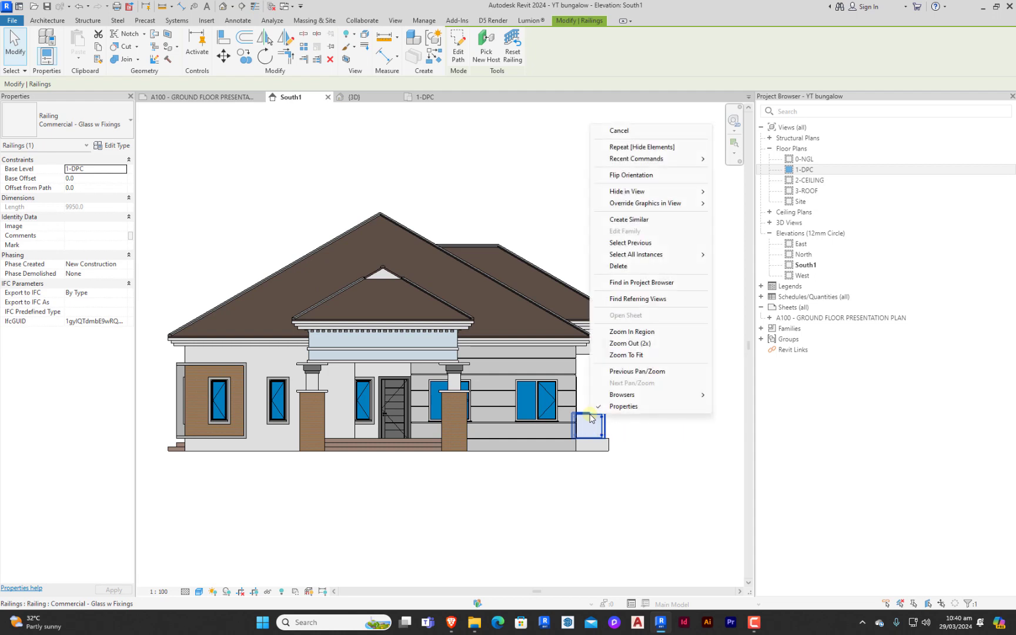
pyautogui.moveTo(658, 203)
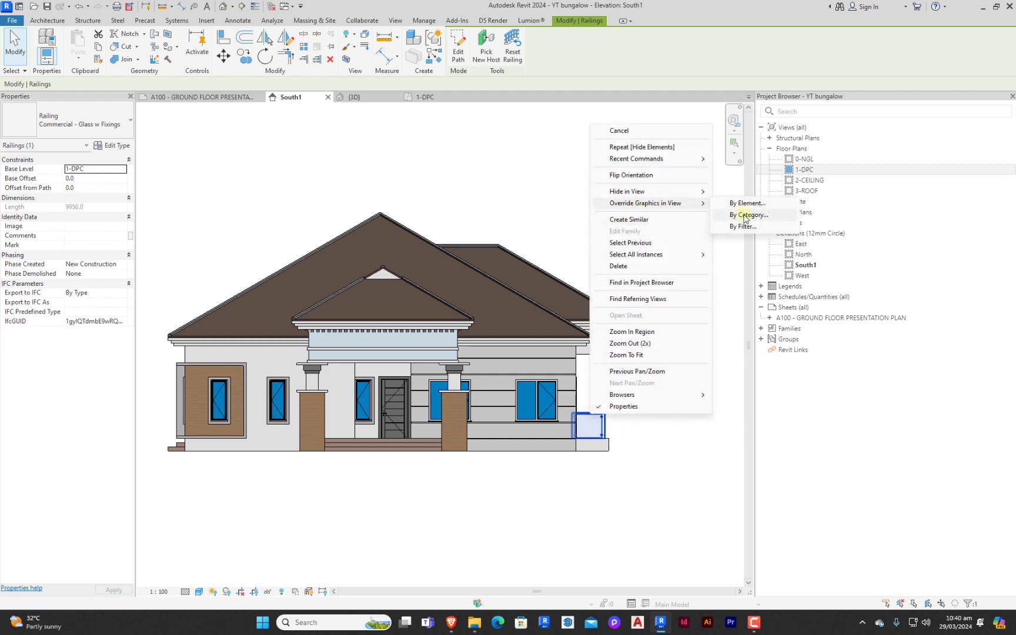
pyautogui.click(744, 215)
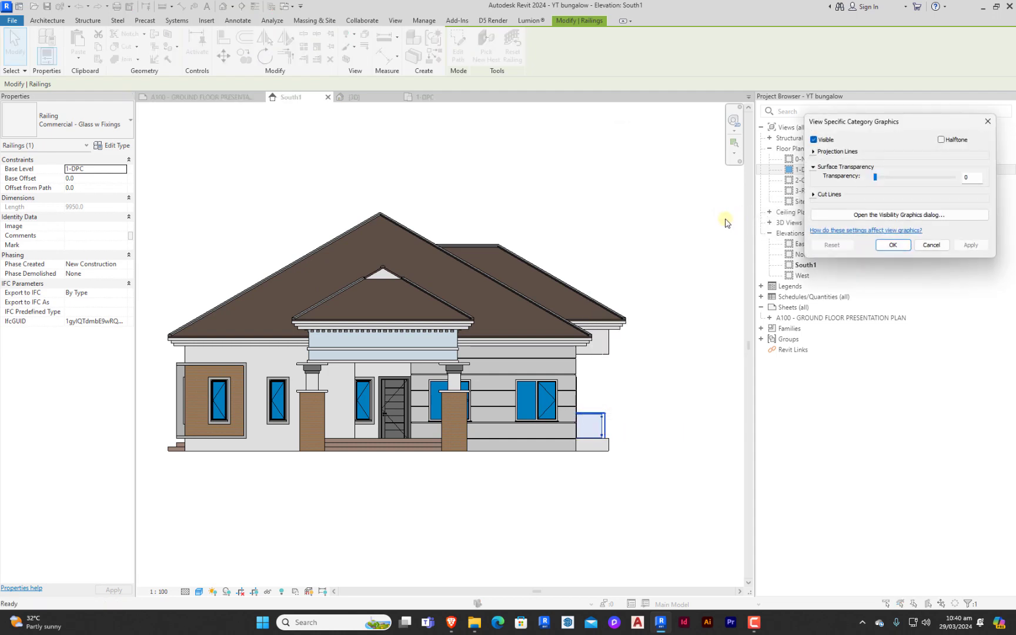
pyautogui.click(894, 177)
pyautogui.click(891, 246)
pyautogui.press('Escape')
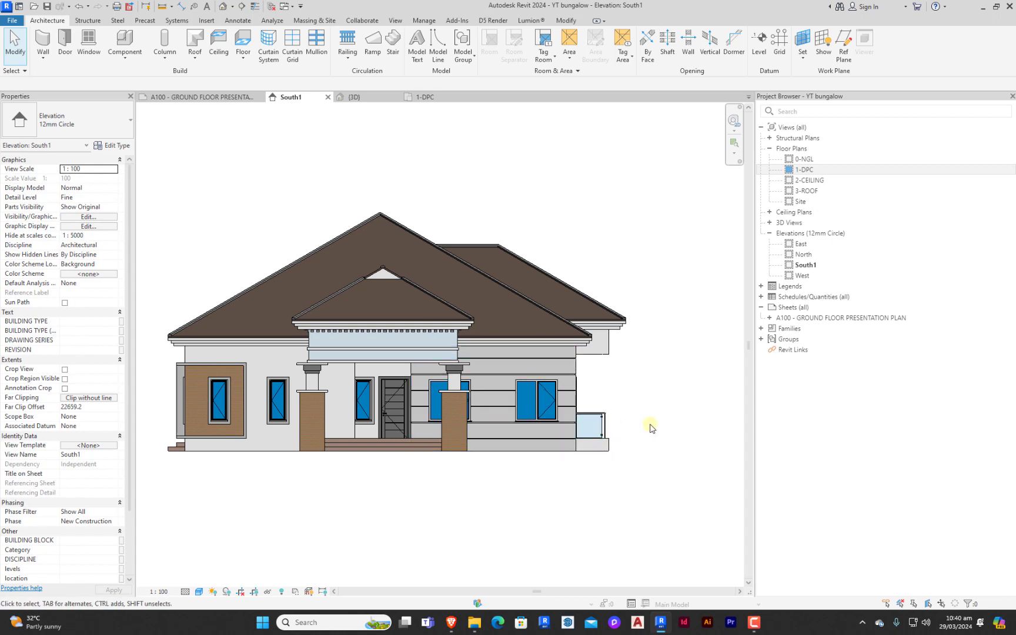
# Override the Windows category graphics in the South1 elevation to make the window surfaces partly transparent.
pyautogui.scroll(-2, 630, 444)
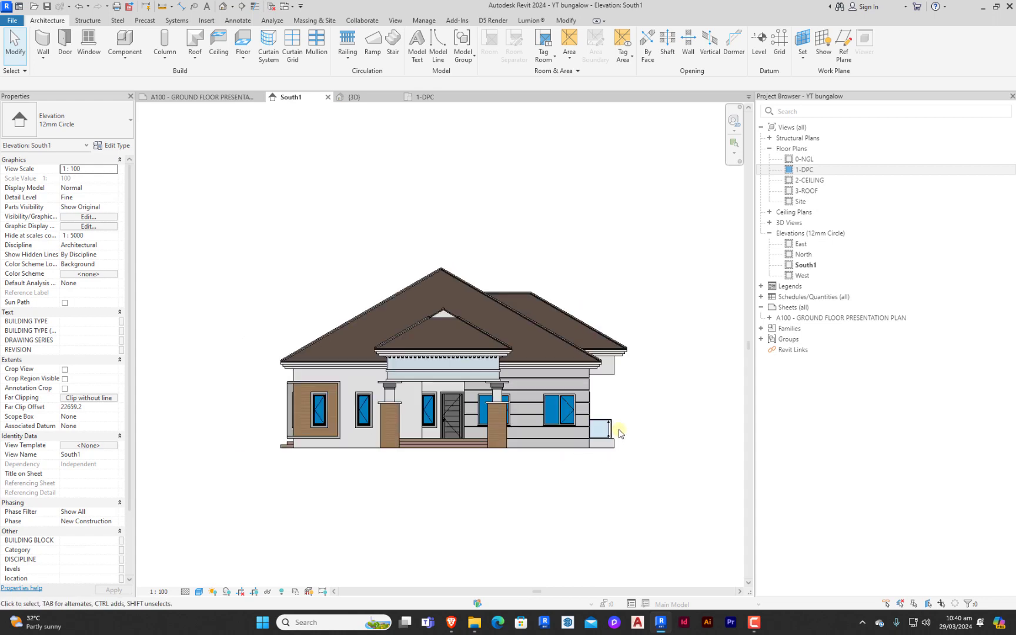
pyautogui.scroll(2, 584, 432)
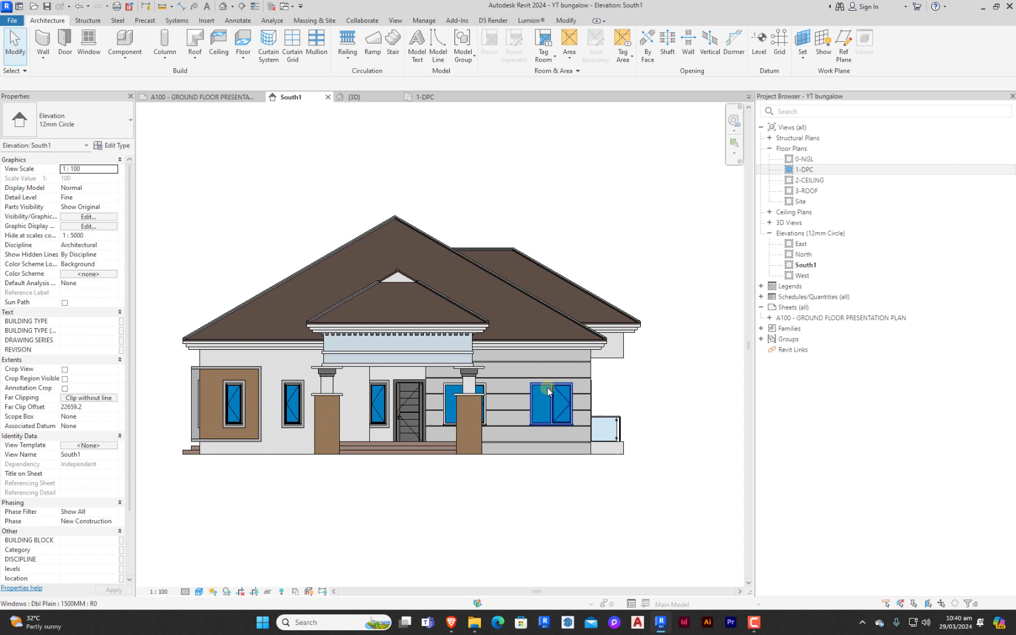
pyautogui.click(548, 391)
pyautogui.rightClick(548, 391)
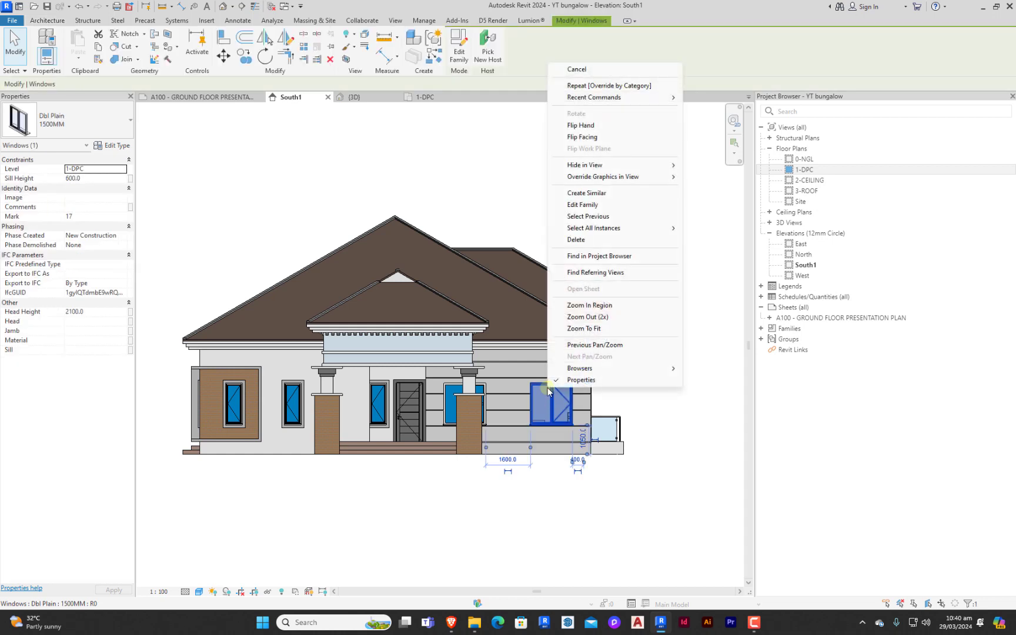
pyautogui.click(611, 86)
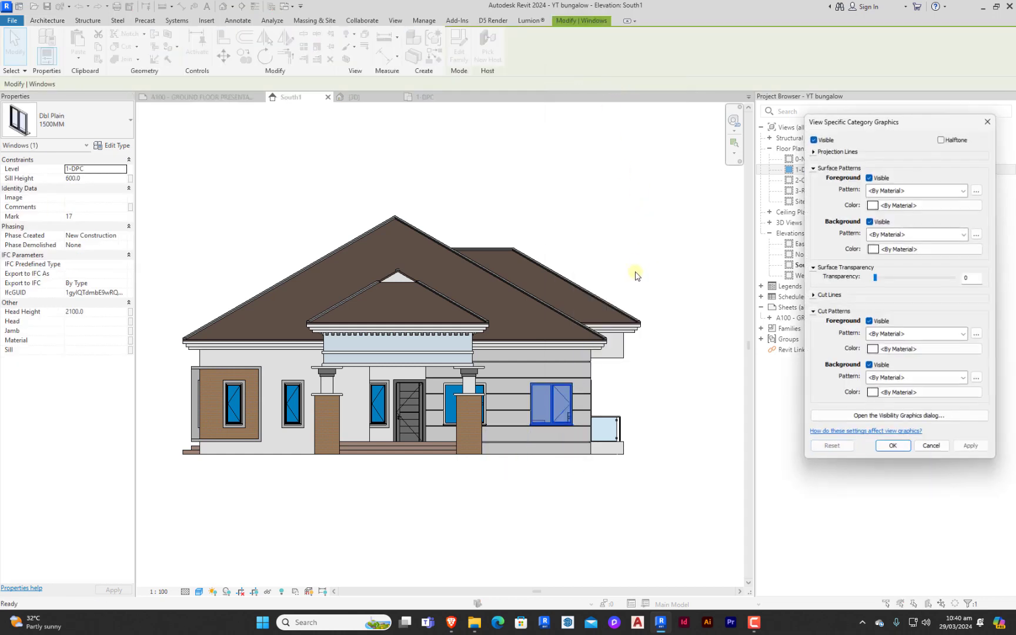
pyautogui.click(881, 447)
pyautogui.click(660, 224)
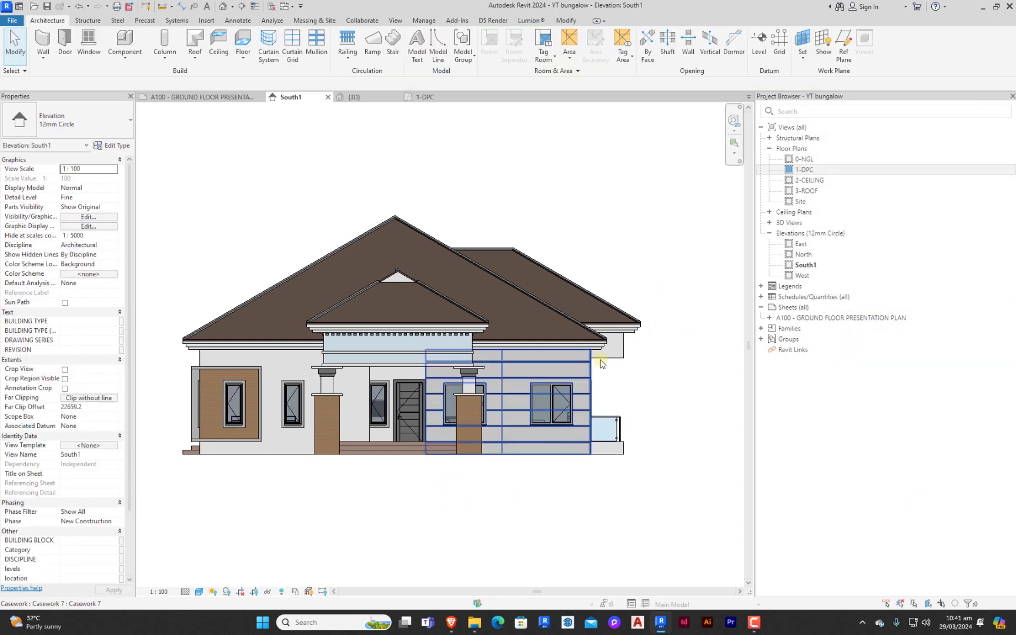
# Inspect the double window beside the porch up close and identify the furniture showing through its glass.
pyautogui.scroll(10, 533, 436)
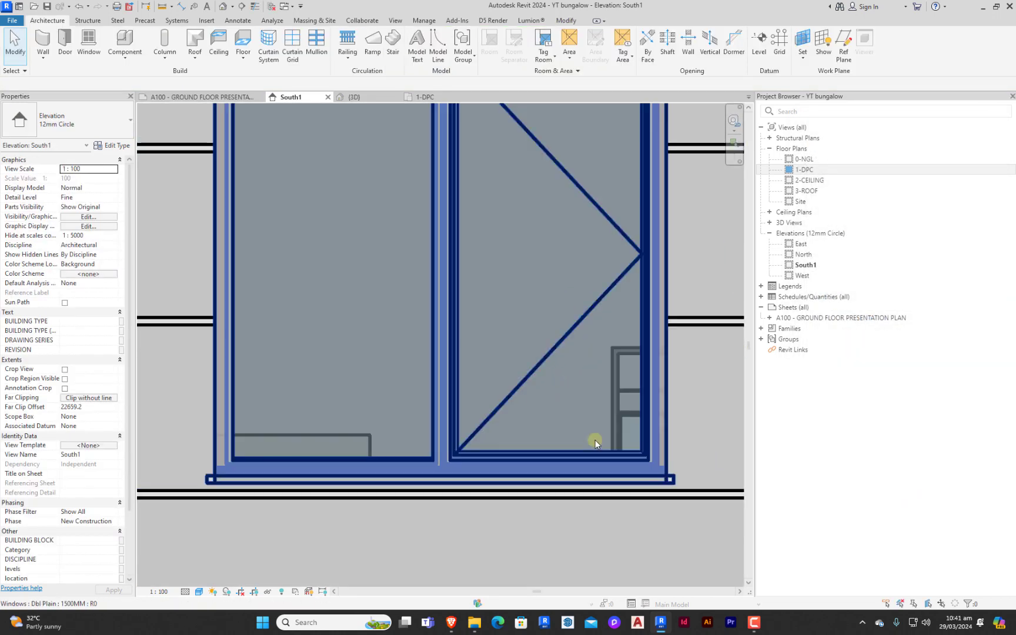
pyautogui.press('Tab')
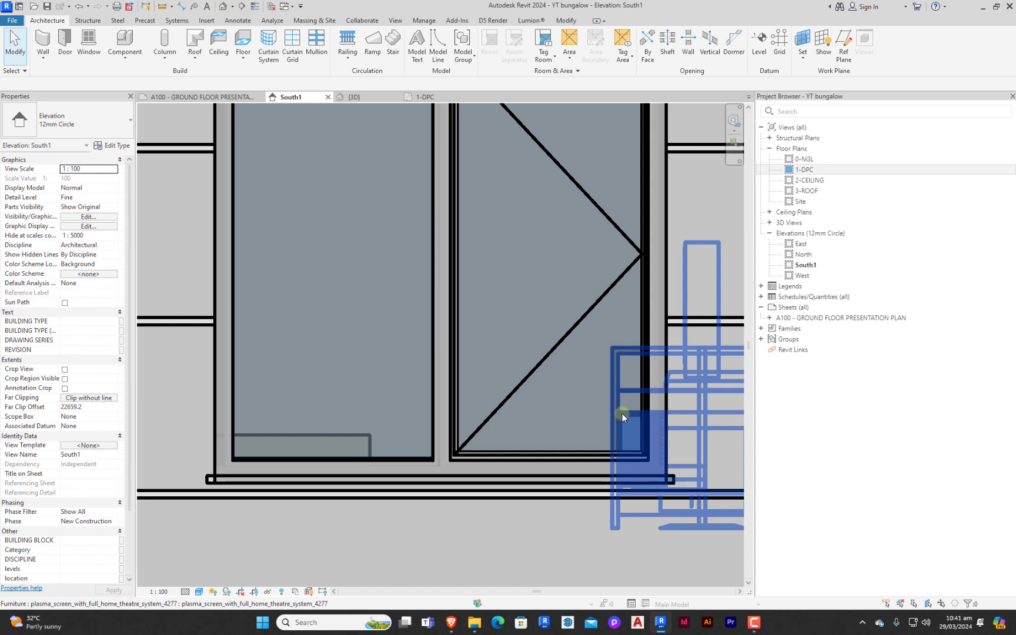
pyautogui.scroll(-10, 611, 412)
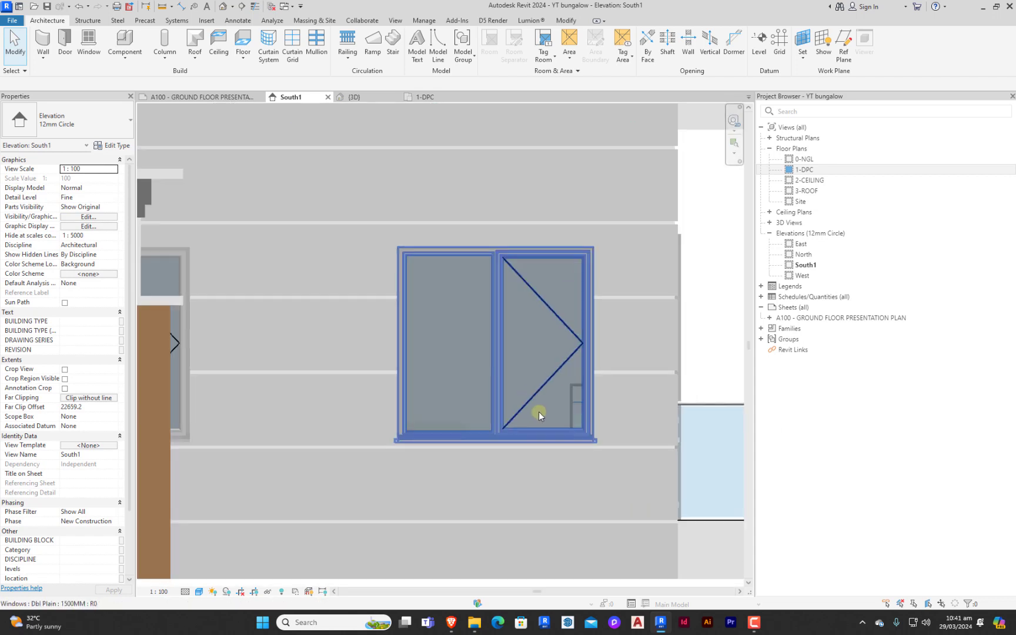
pyautogui.scroll(-3, 626, 460)
pyautogui.scroll(2, 608, 476)
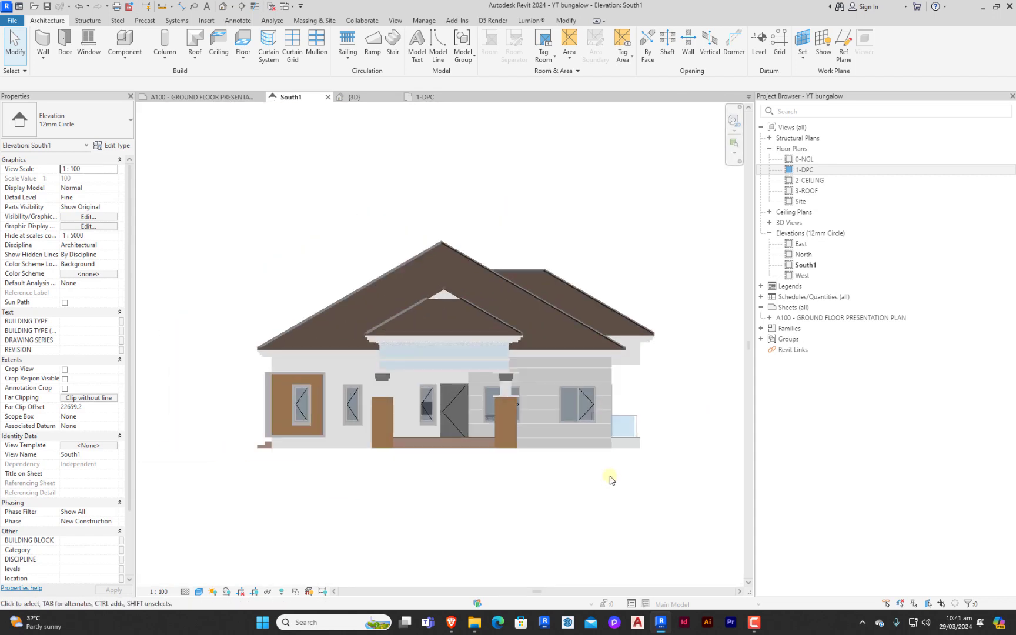
pyautogui.moveTo(645, 475); pyautogui.dragTo(623, 465, button='middle')
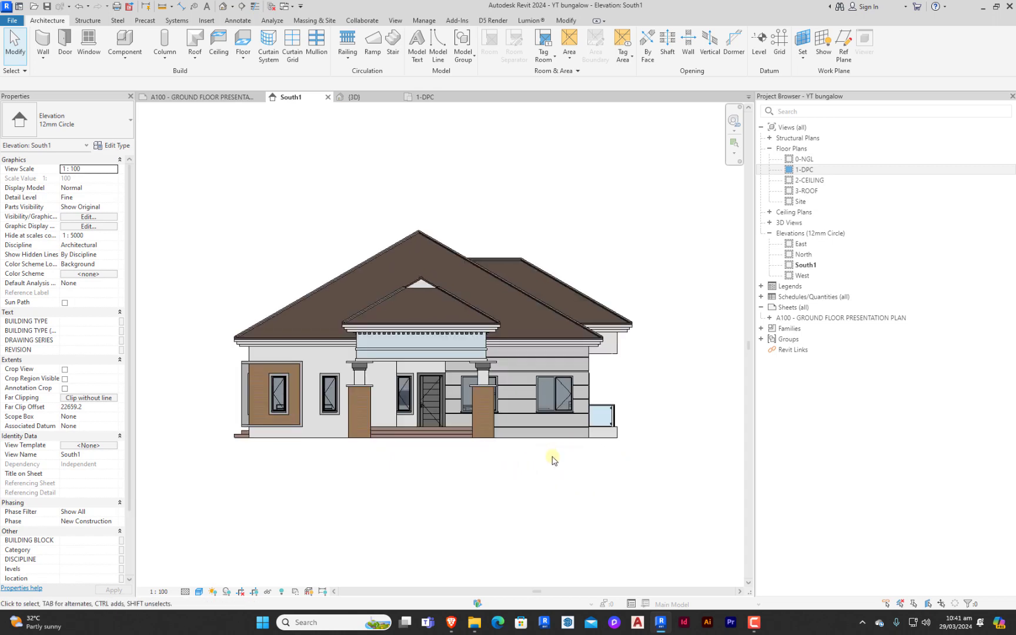
pyautogui.click(324, 445)
pyautogui.rightClick(324, 445)
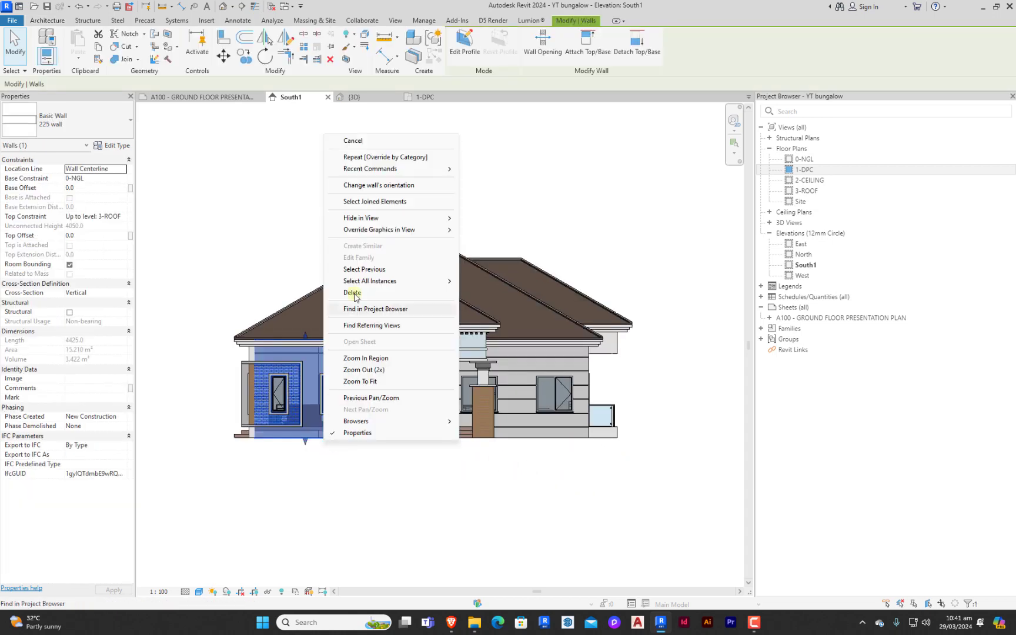
pyautogui.click(352, 141)
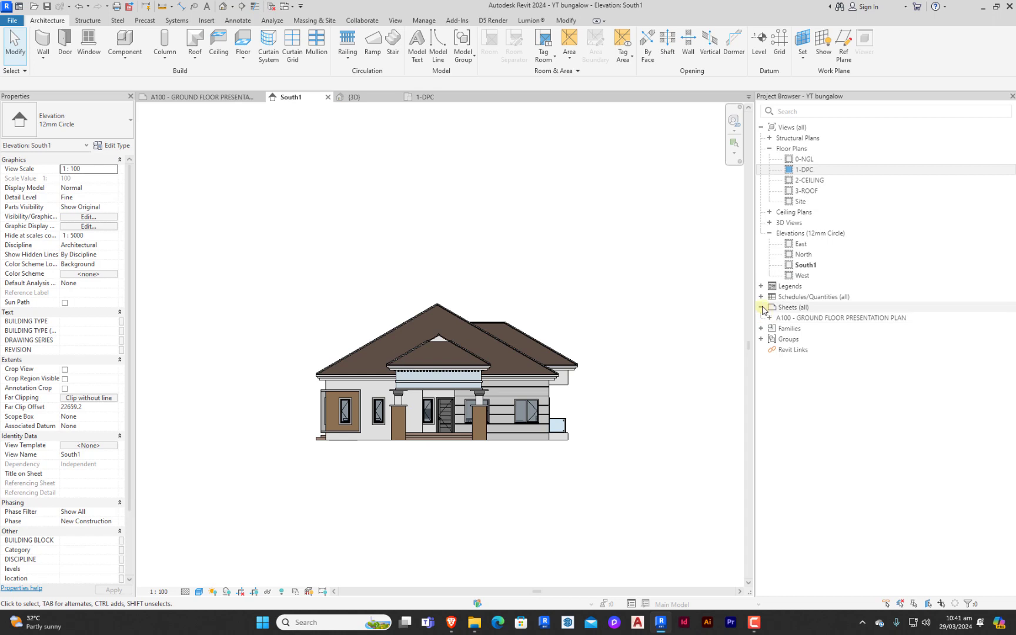
# Open sheet A100 - GROUND FLOOR PRESENTATION PLAN and duplicate it as an empty sheet.
pyautogui.doubleClick(794, 308)
pyautogui.click(761, 307)
pyautogui.doubleClick(830, 318)
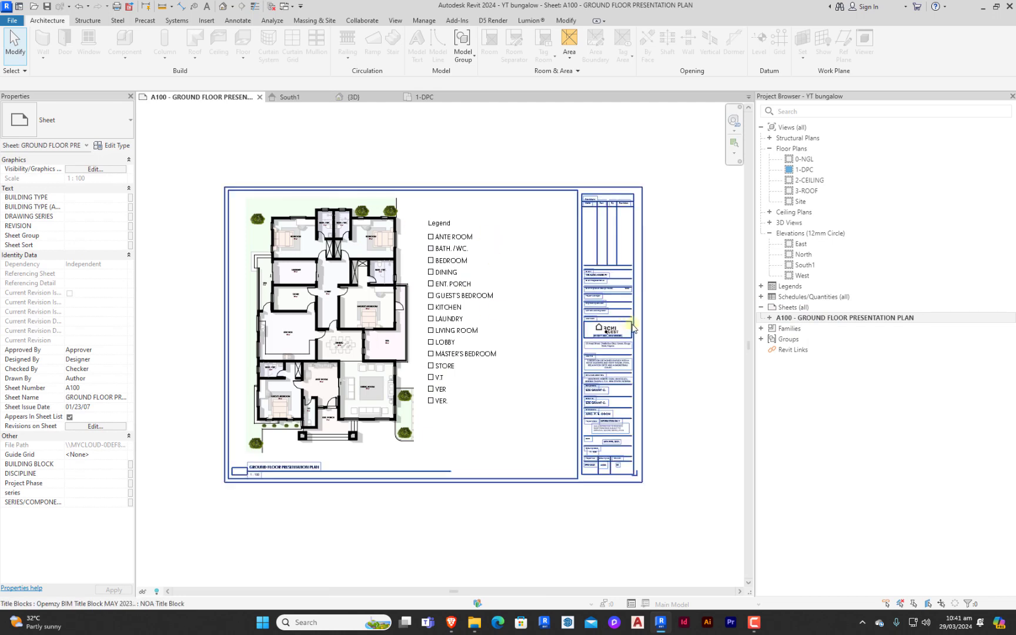
pyautogui.scroll(-3, 463, 332)
pyautogui.click(800, 319)
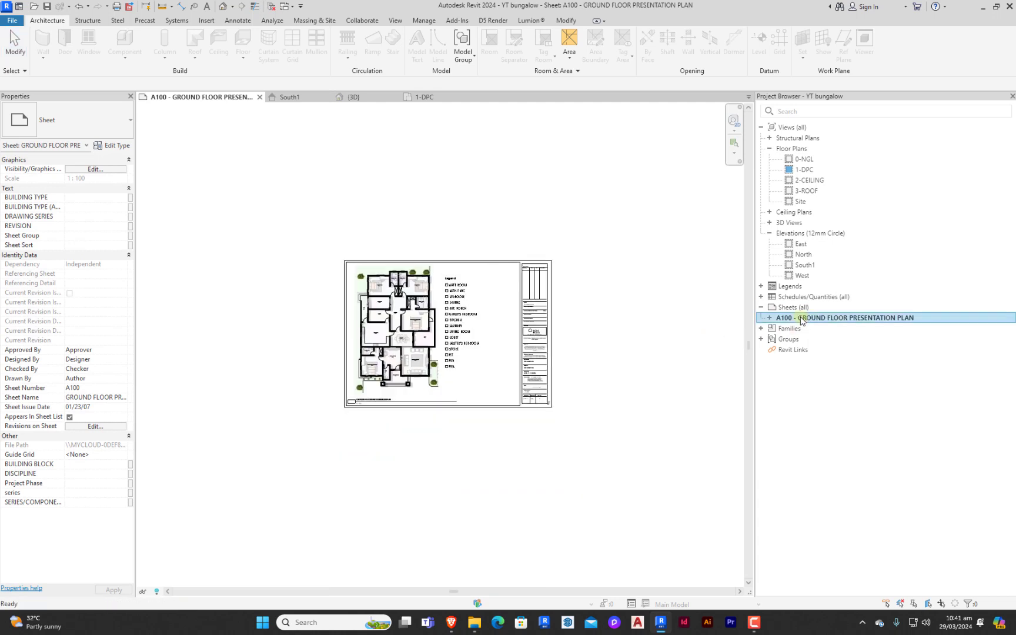
pyautogui.rightClick(800, 319)
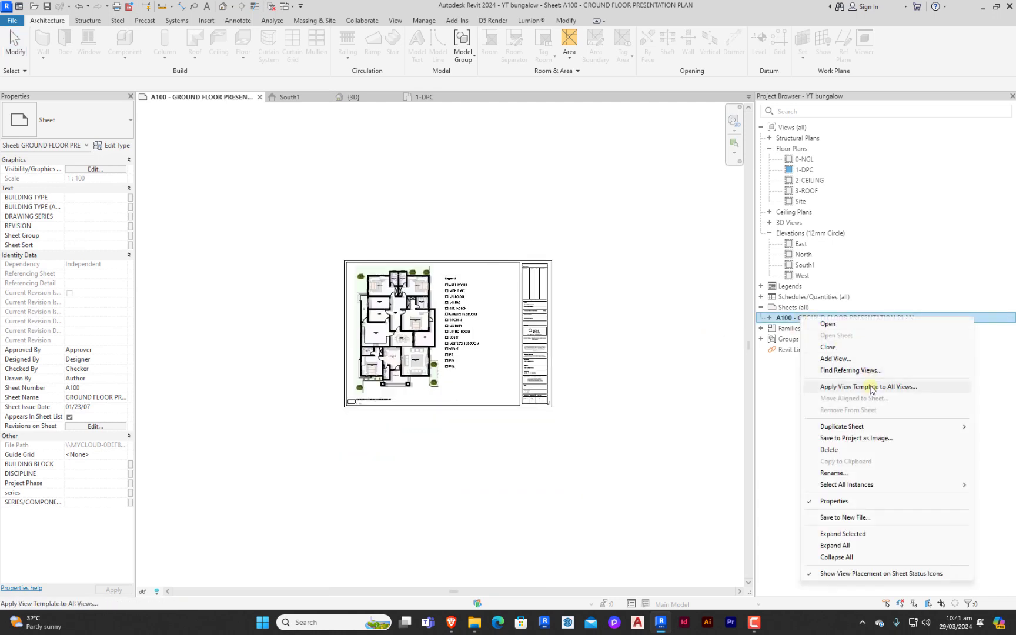
pyautogui.moveTo(853, 428)
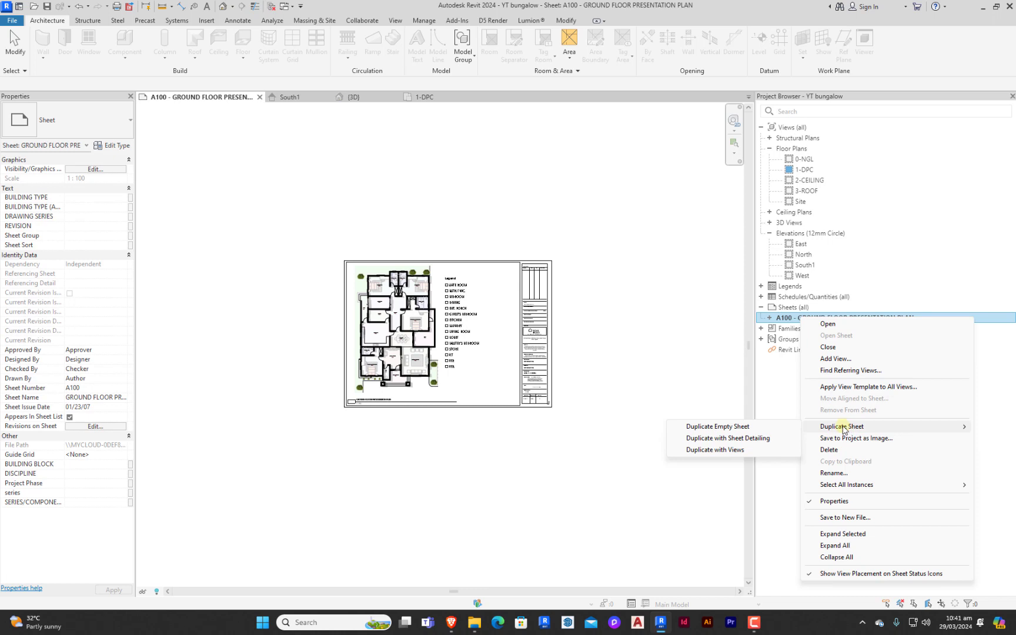
pyautogui.click(727, 428)
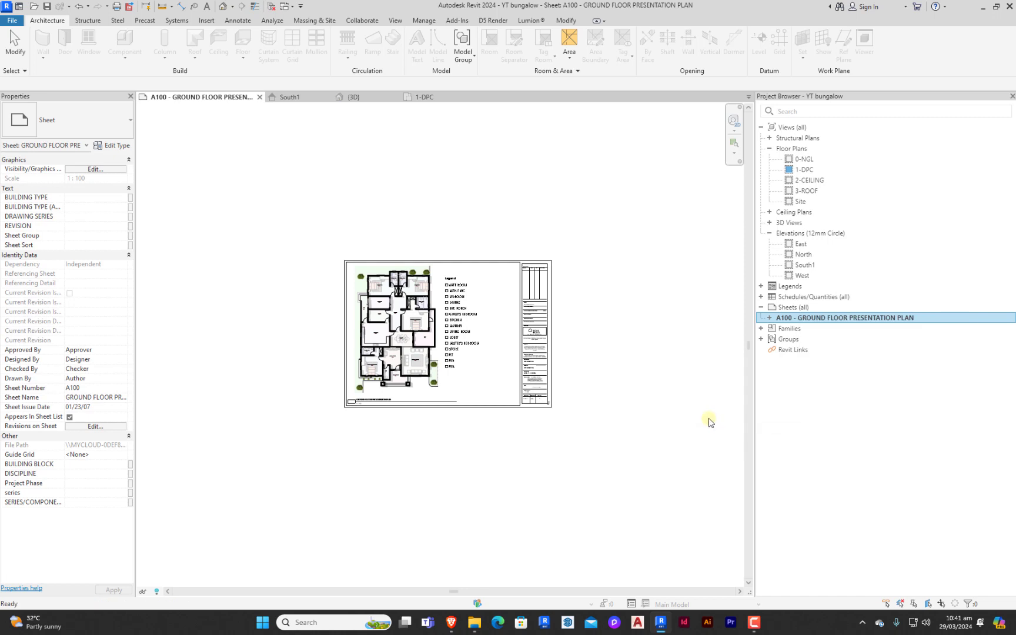
# Rename the duplicated sheet A101 as SOUTH ELEVATION, keeping its number.
pyautogui.click(861, 331)
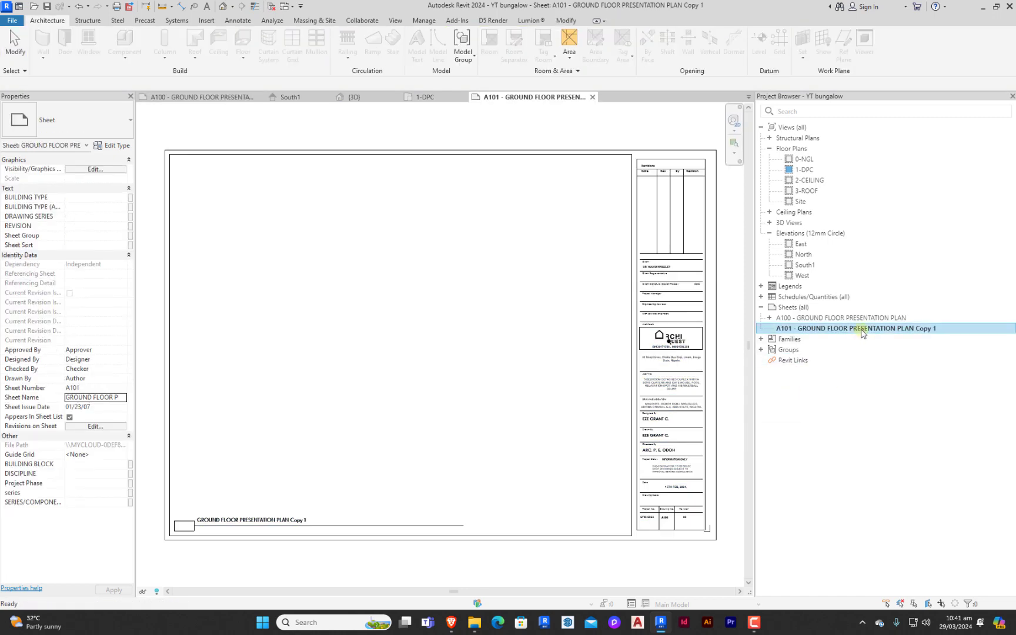
pyautogui.press('F2')
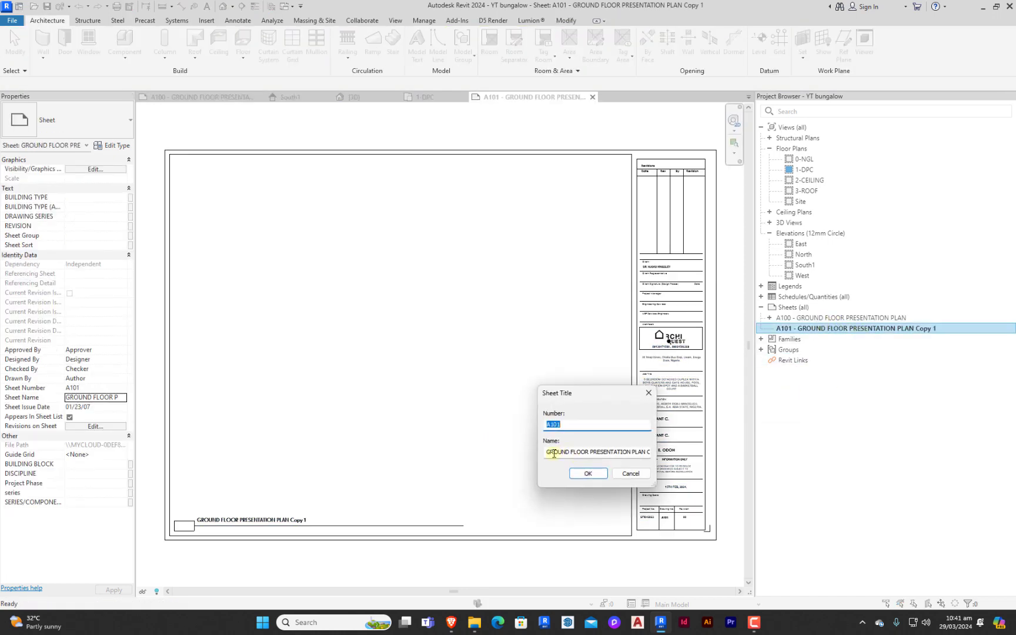
pyautogui.moveTo(542, 456); pyautogui.dragTo(662, 453)
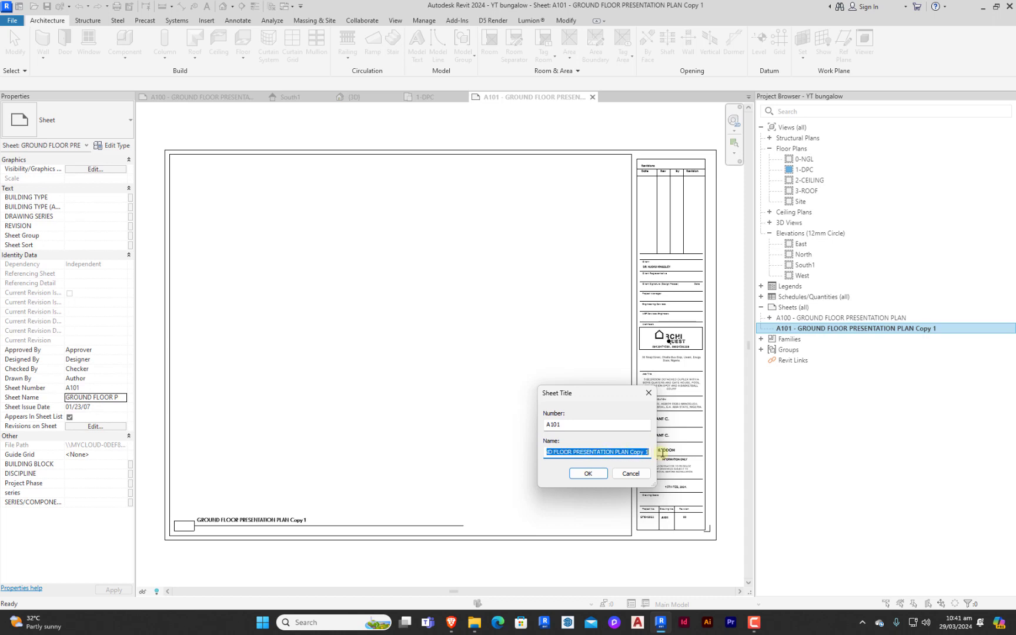
pyautogui.write('s')
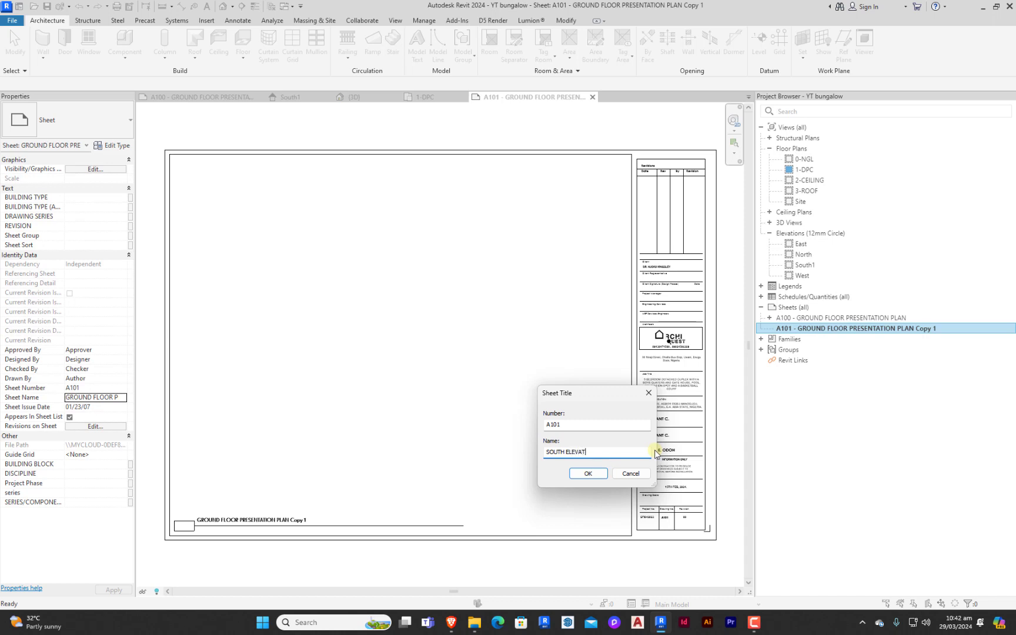
pyautogui.click(588, 473)
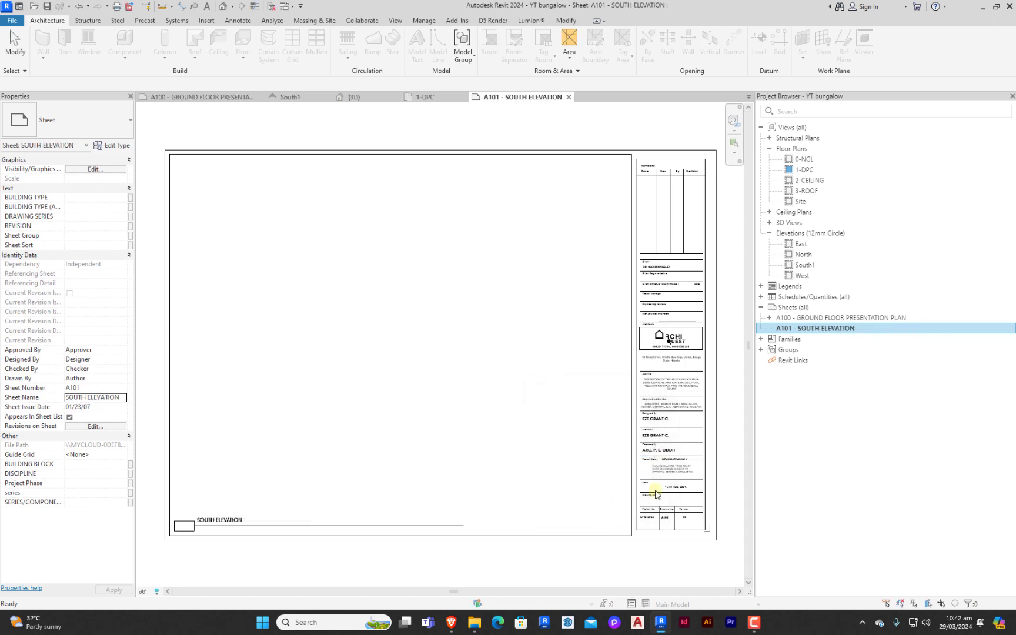
# Place the South1 elevation view on sheet A101 - SOUTH ELEVATION.
pyautogui.click(804, 265)
pyautogui.moveTo(816, 268); pyautogui.dragTo(420, 342)
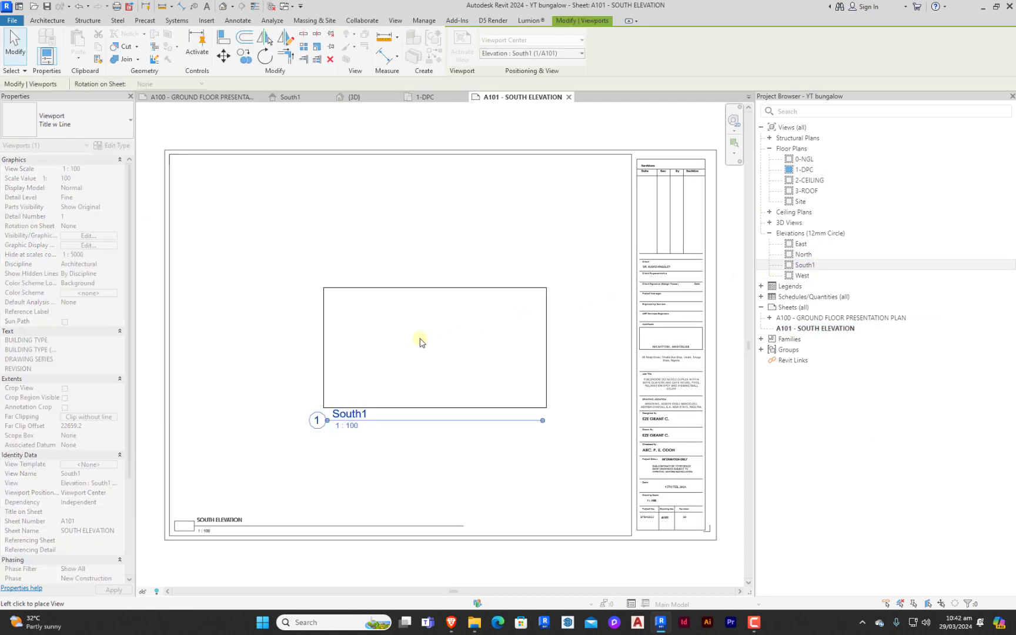
pyautogui.click(399, 326)
pyautogui.click(505, 438)
pyautogui.scroll(-3, 544, 399)
pyautogui.scroll(2, 518, 385)
pyautogui.moveTo(499, 394); pyautogui.dragTo(531, 371, button='middle')
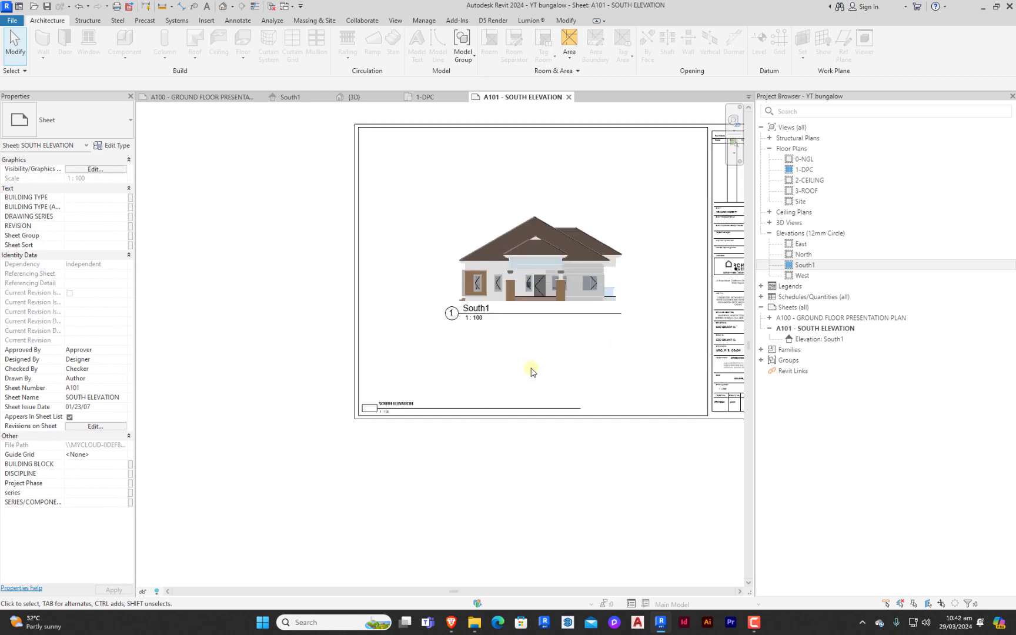
# Set the South1 viewport to a custom view scale of 1:75.
pyautogui.click(482, 294)
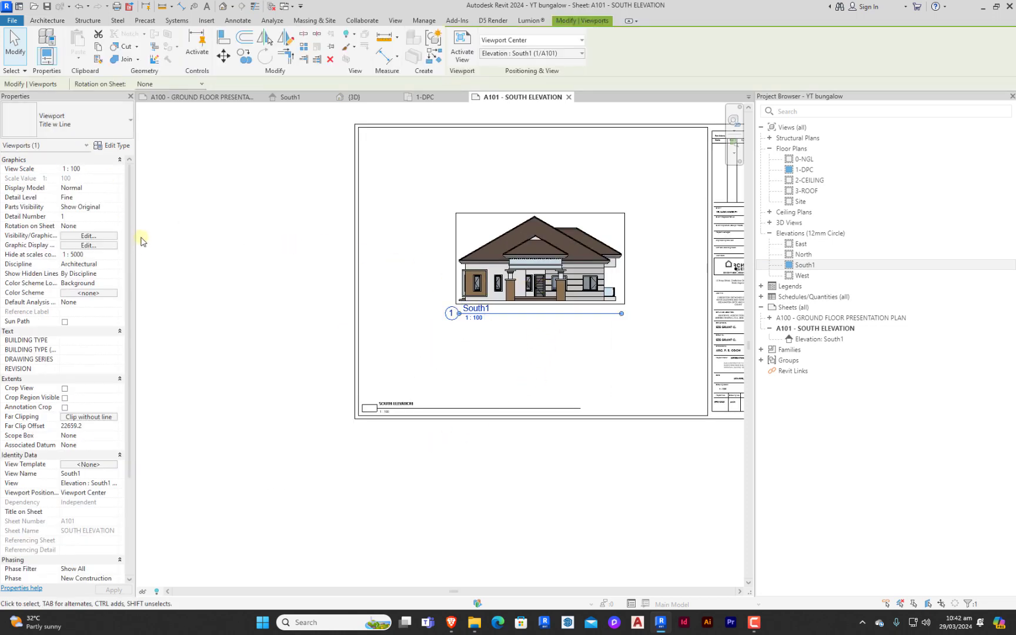
pyautogui.click(114, 169)
pyautogui.click(81, 189)
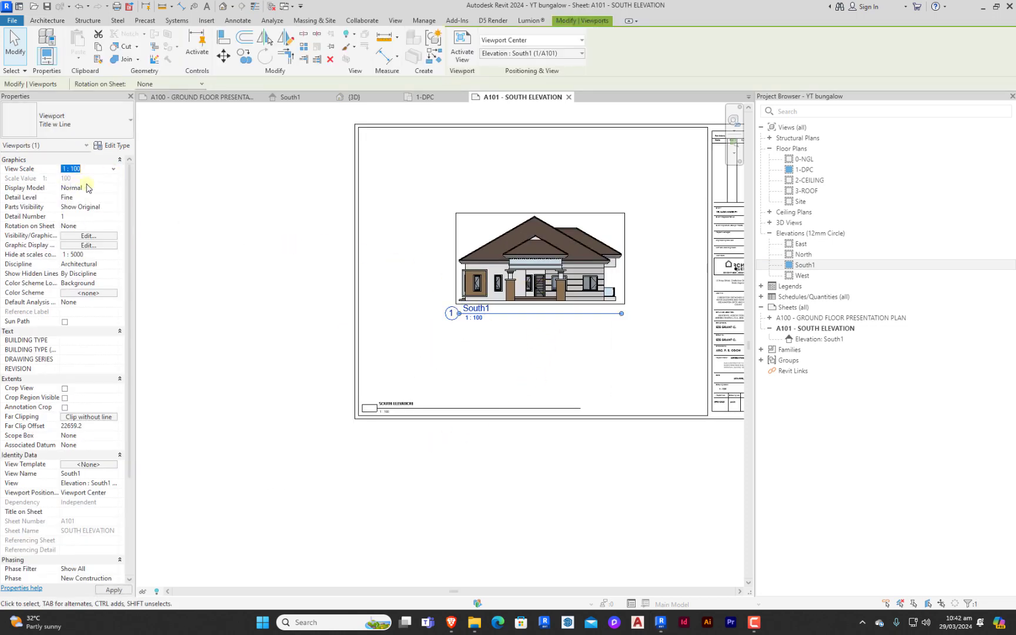
pyautogui.click(113, 171)
pyautogui.click(81, 178)
pyautogui.click(82, 179)
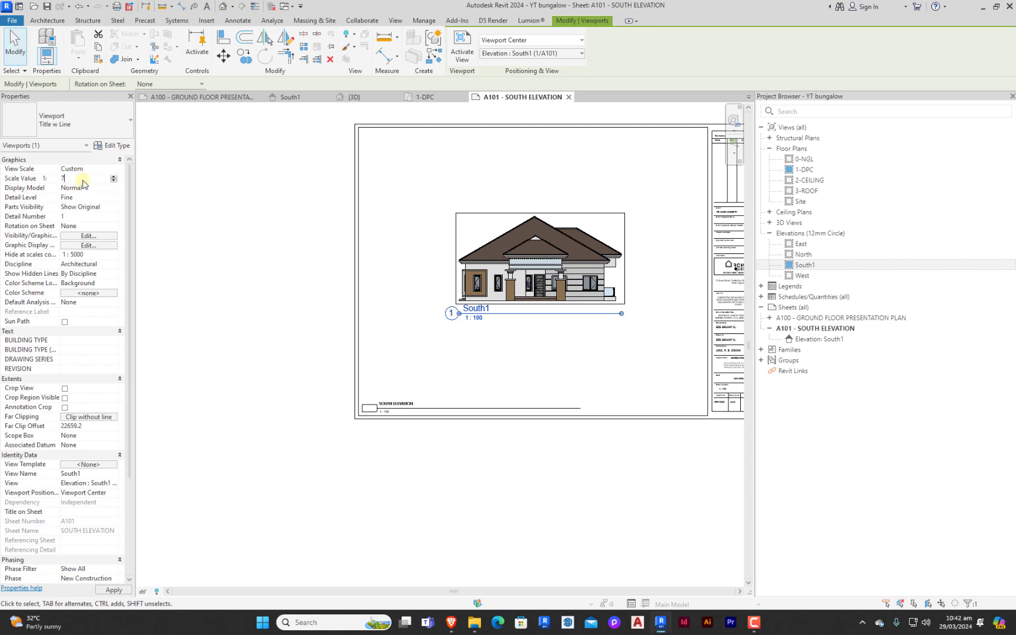
pyautogui.write('75')
pyautogui.click(241, 243)
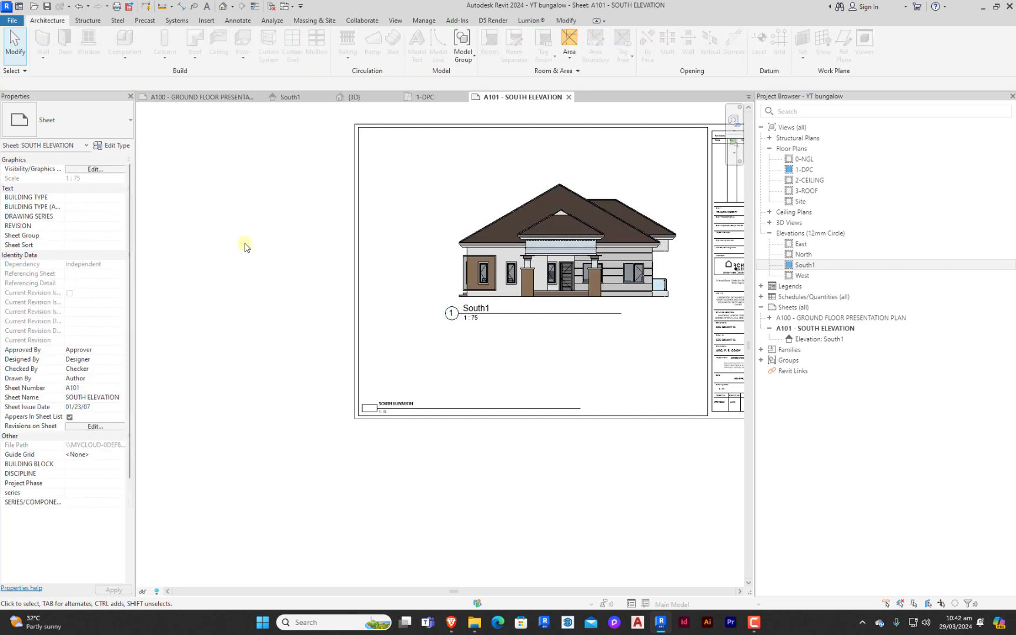
# Move the South1 viewport closer to the centre of the sheet's drawing area and select it.
pyautogui.scroll(-1, 588, 368)
pyautogui.click(642, 315)
pyautogui.moveTo(642, 314); pyautogui.dragTo(574, 312)
pyautogui.click(501, 376)
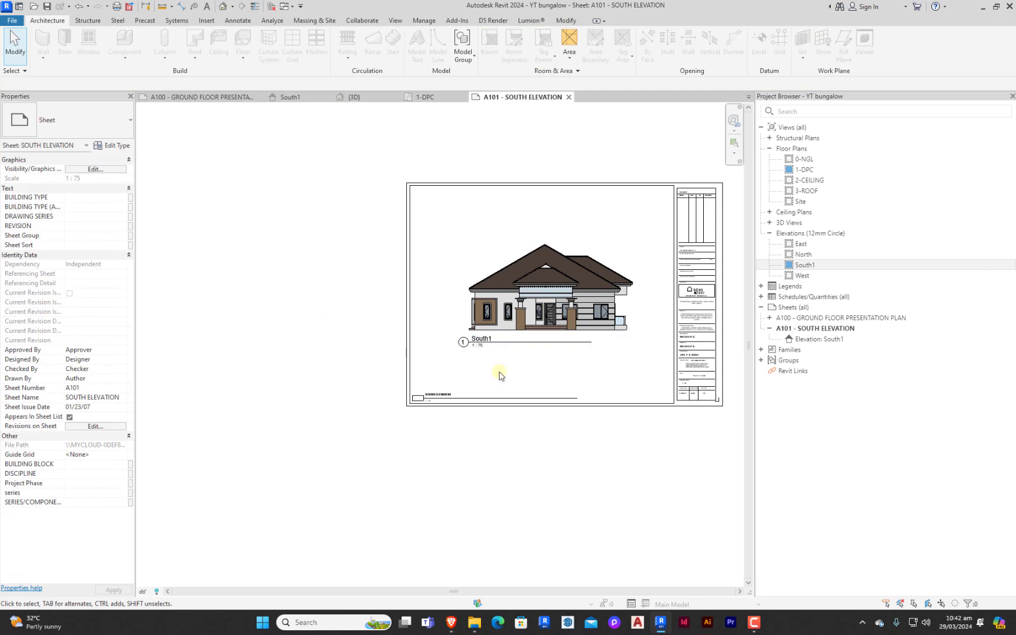
pyautogui.click(566, 306)
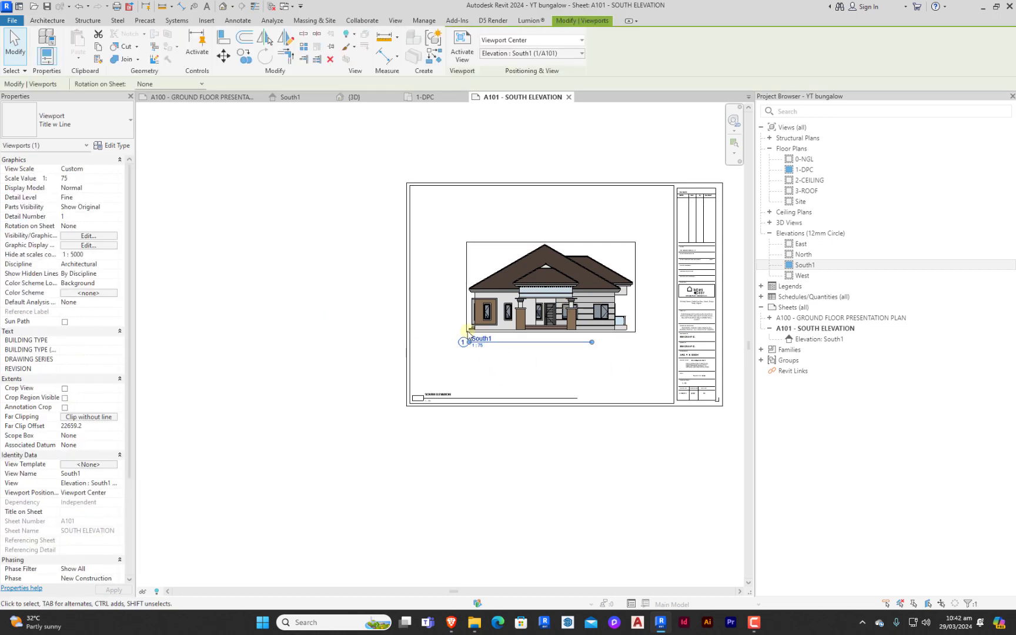
# Change the South1 viewport to the No Title type and check the title block's own title and scale.
pyautogui.click(82, 122)
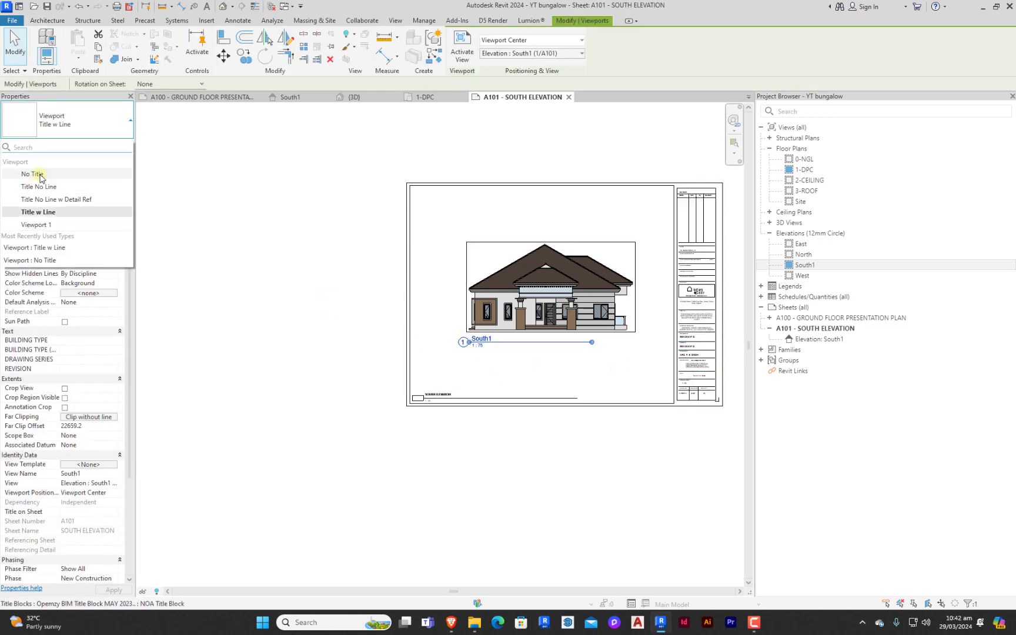
pyautogui.click(39, 175)
pyautogui.click(277, 293)
pyautogui.scroll(5, 431, 388)
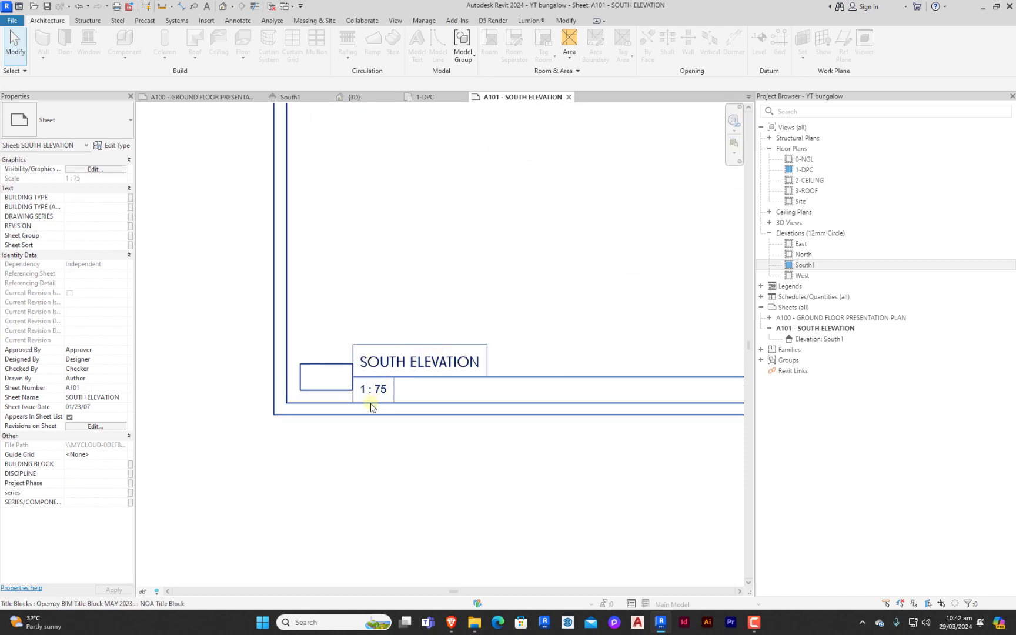
pyautogui.scroll(-5, 371, 412)
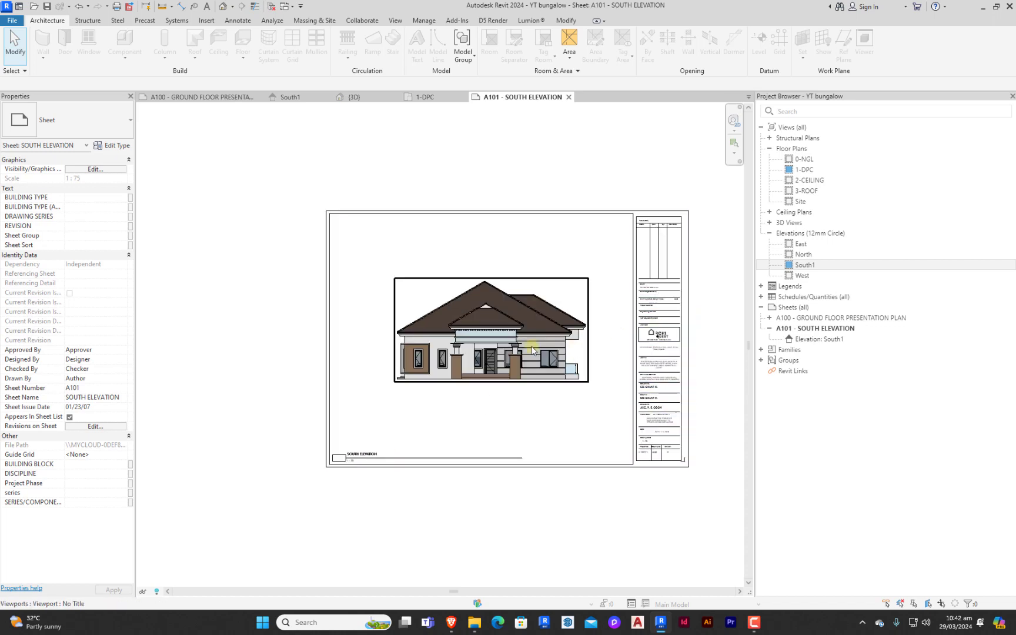
# Activate the South1 view on the sheet, show its crop region and stretch the left crop edge to the sheet's inner border.
pyautogui.doubleClick(532, 350)
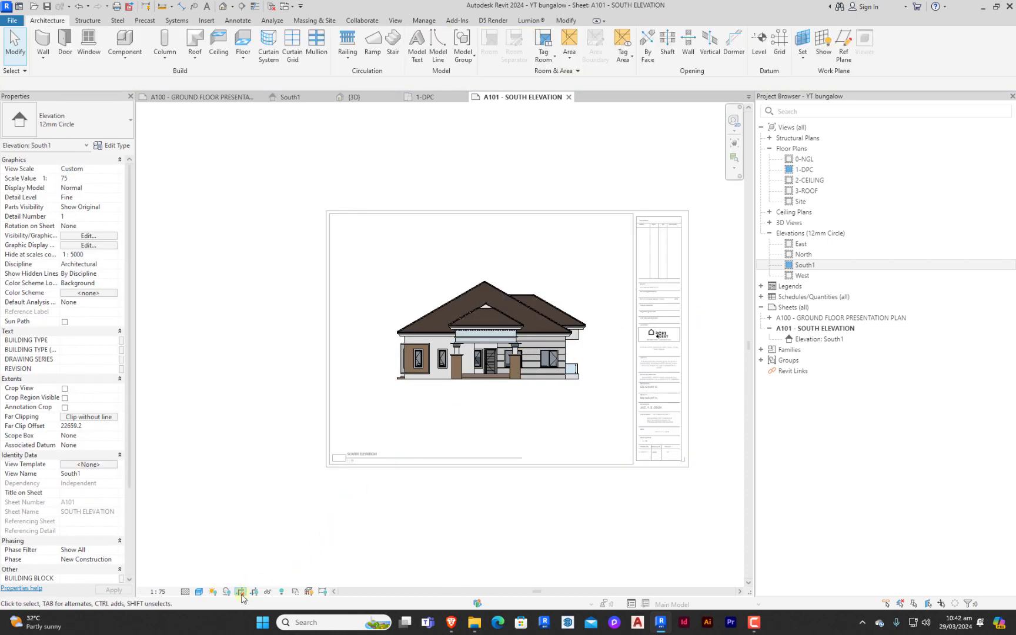
pyautogui.click(254, 592)
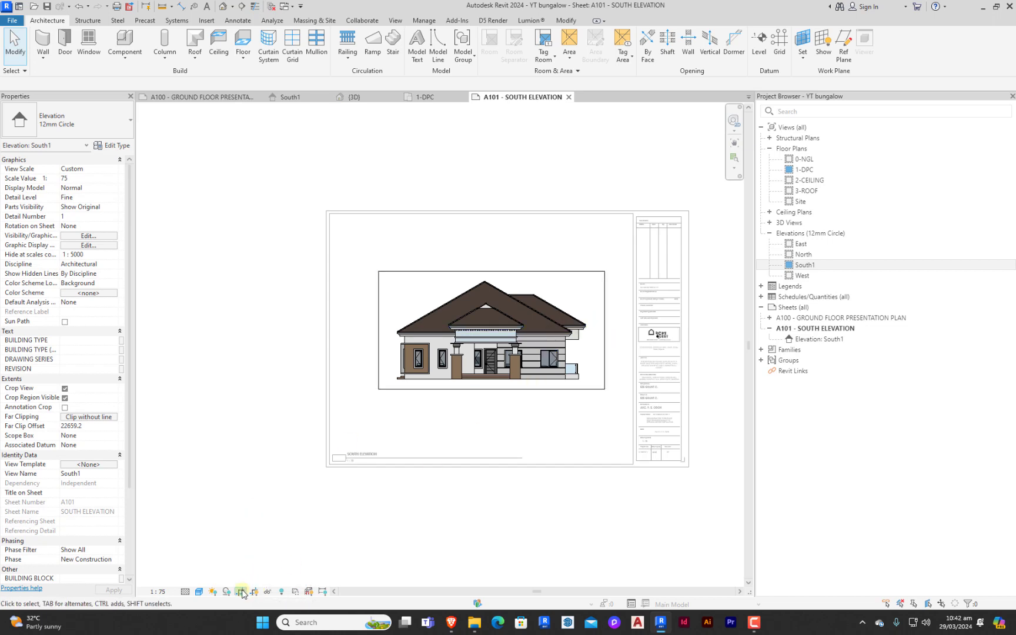
pyautogui.click(378, 327)
pyautogui.moveTo(378, 330); pyautogui.dragTo(328, 333)
pyautogui.scroll(6, 327, 333)
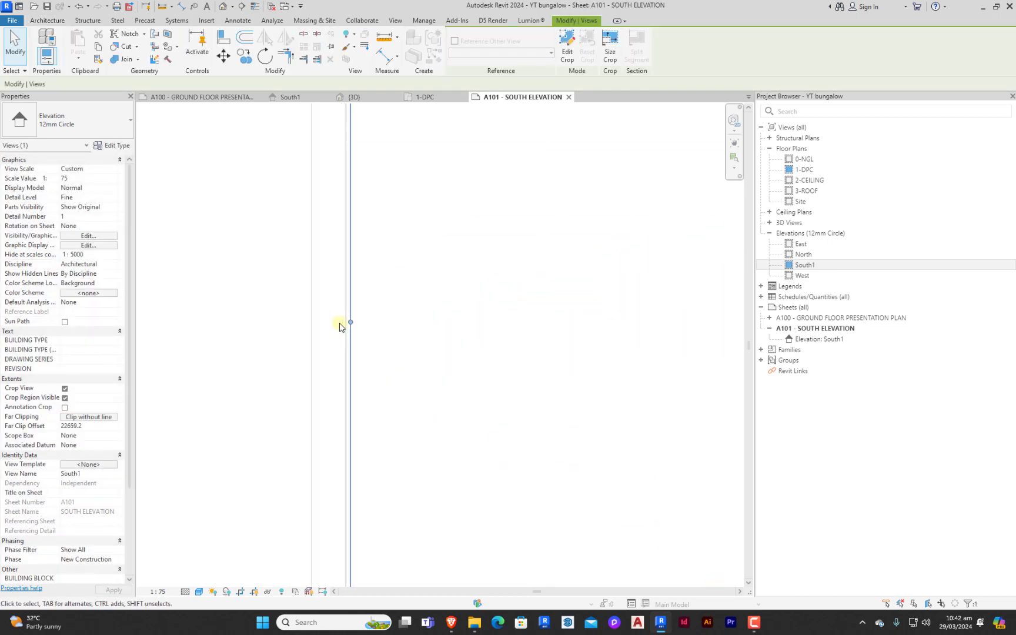
pyautogui.moveTo(363, 322); pyautogui.dragTo(343, 327)
# Stretch the right crop edge of the South1 view to the drawing-area border beside the title block.
pyautogui.scroll(-5, 296, 356)
pyautogui.scroll(-7, 297, 355)
pyautogui.scroll(5, 583, 334)
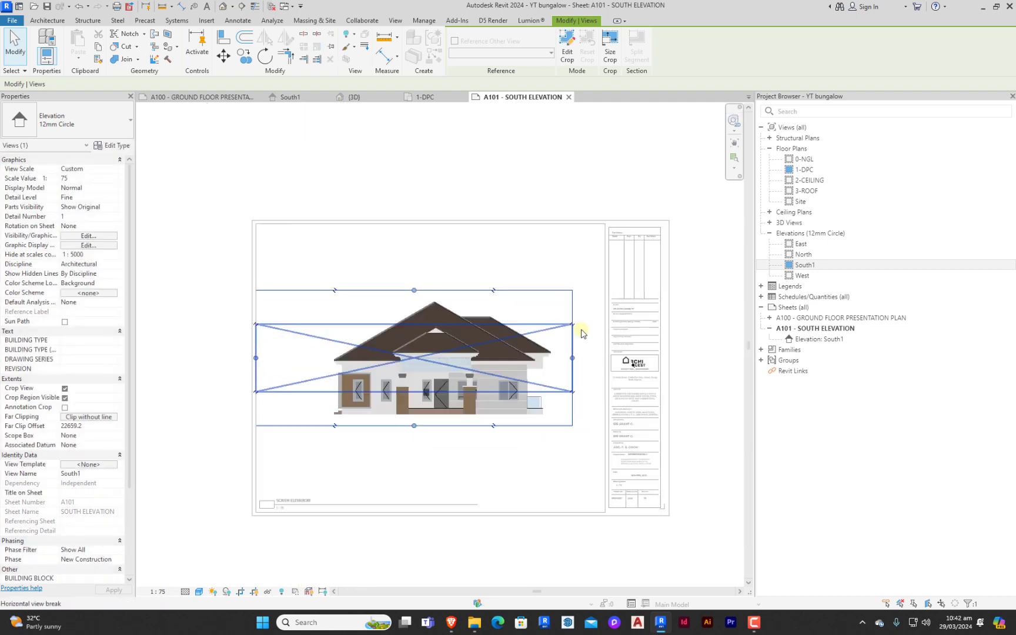
pyautogui.moveTo(525, 413); pyautogui.dragTo(658, 406)
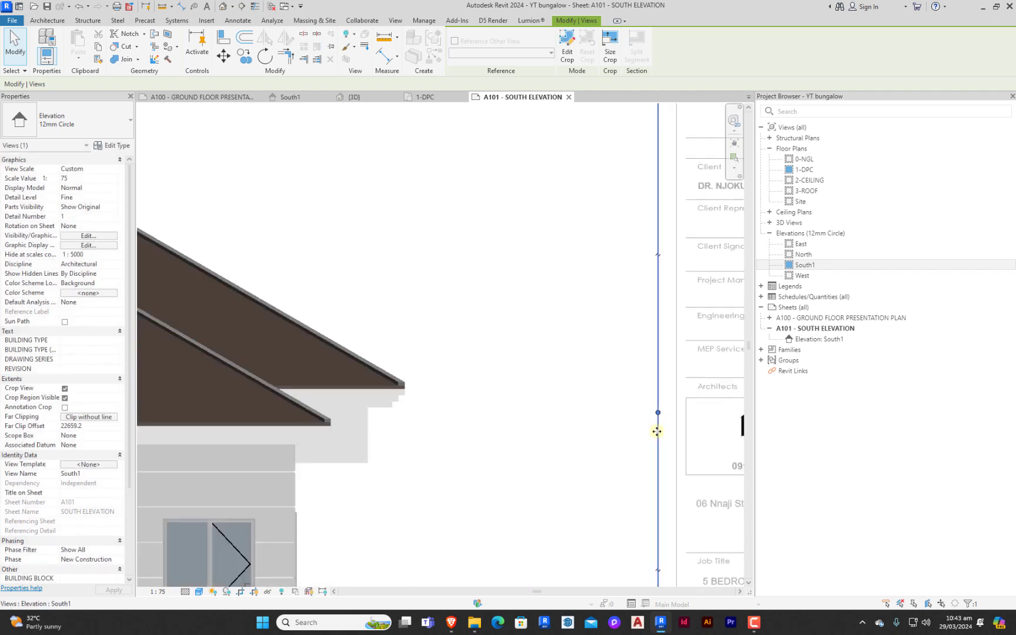
pyautogui.scroll(-6, 676, 388)
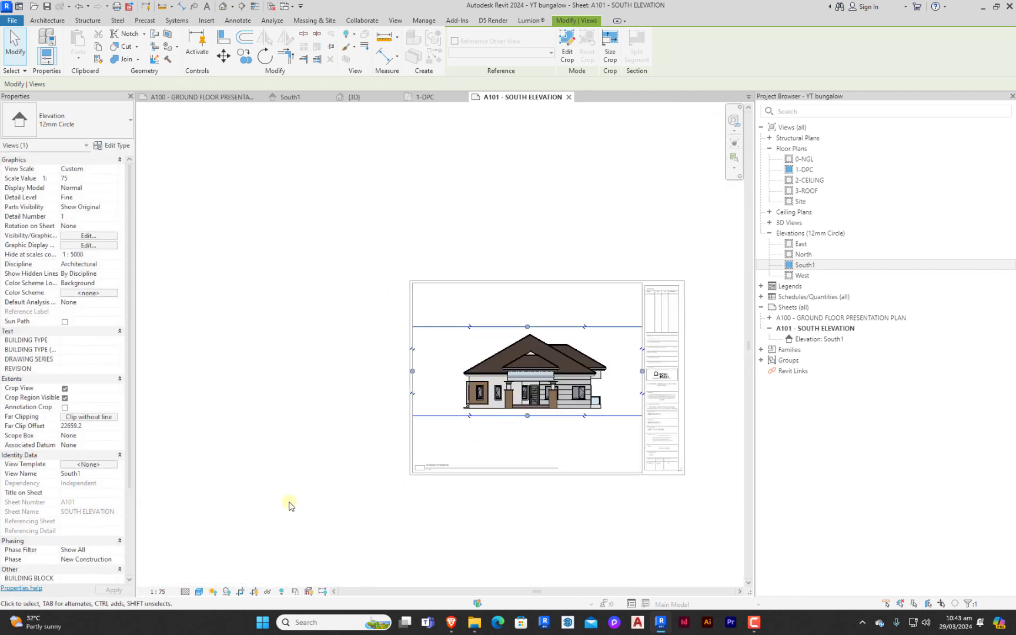
pyautogui.click(288, 503)
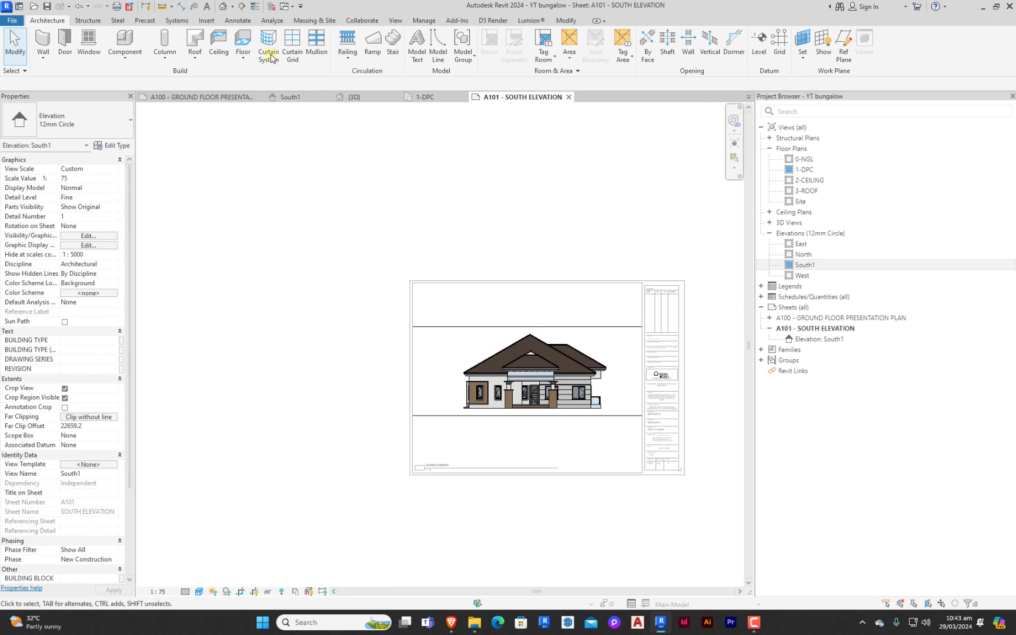
# Draw a horizontal detail line about 35000 mm long along the building's base, running past both crop edges as the ground line.
pyautogui.click(237, 20)
pyautogui.click(268, 43)
pyautogui.click(395, 408)
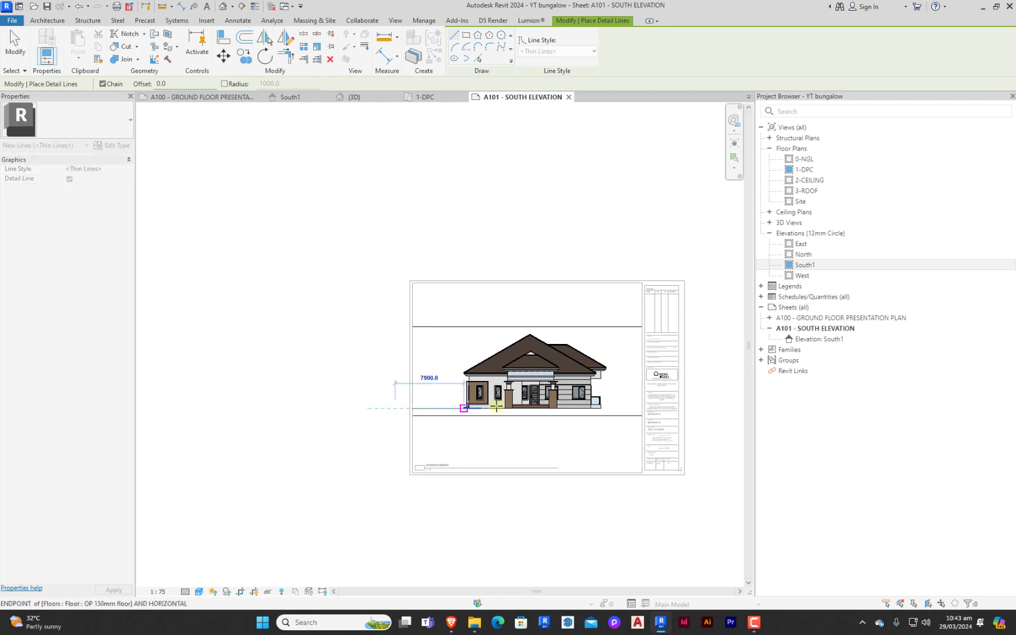
pyautogui.click(699, 405)
pyautogui.press('Escape')
pyautogui.press('Escape')
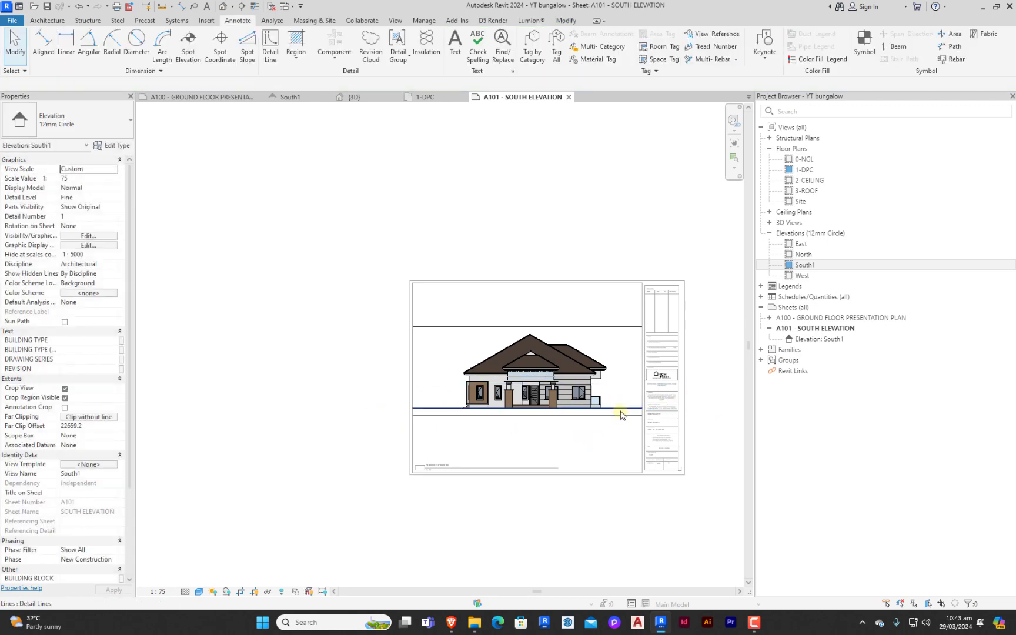
# Override the ground line's graphics by element with projection line weight 8 and colour Black.
pyautogui.click(619, 413)
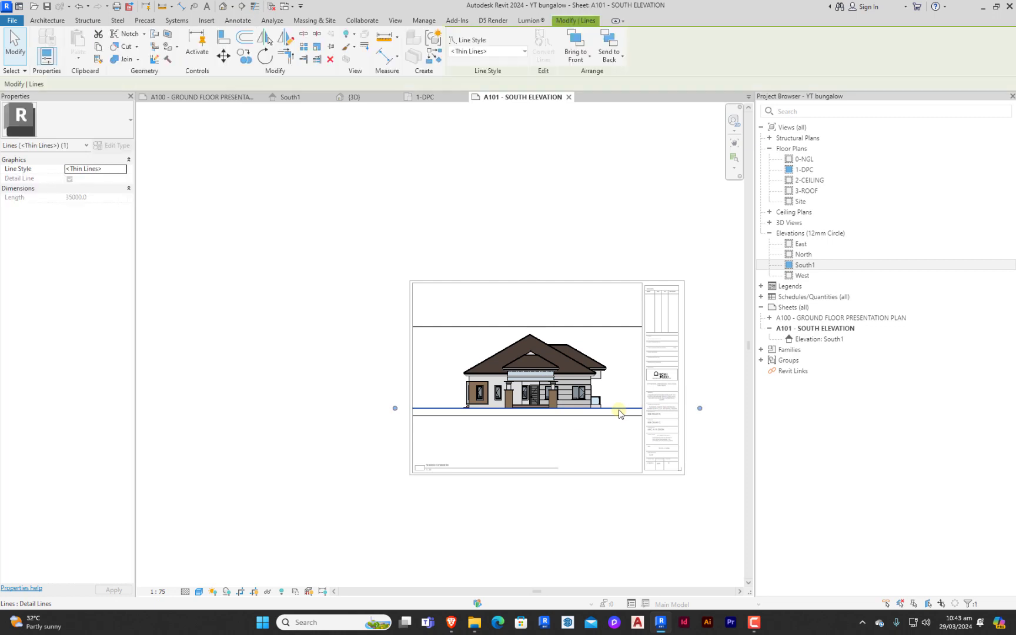
pyautogui.rightClick(619, 413)
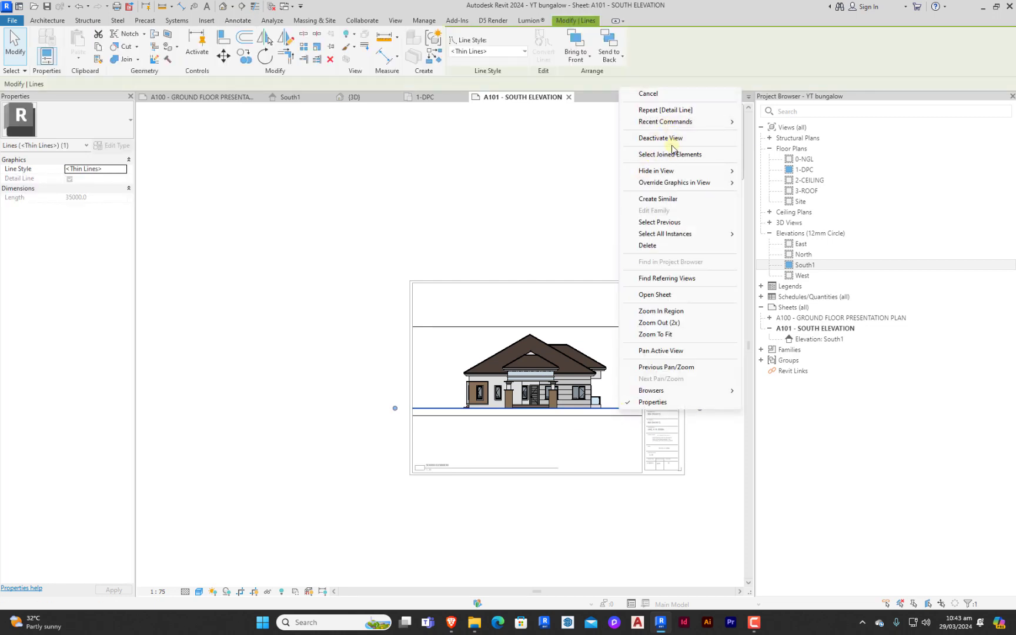
pyautogui.moveTo(677, 184)
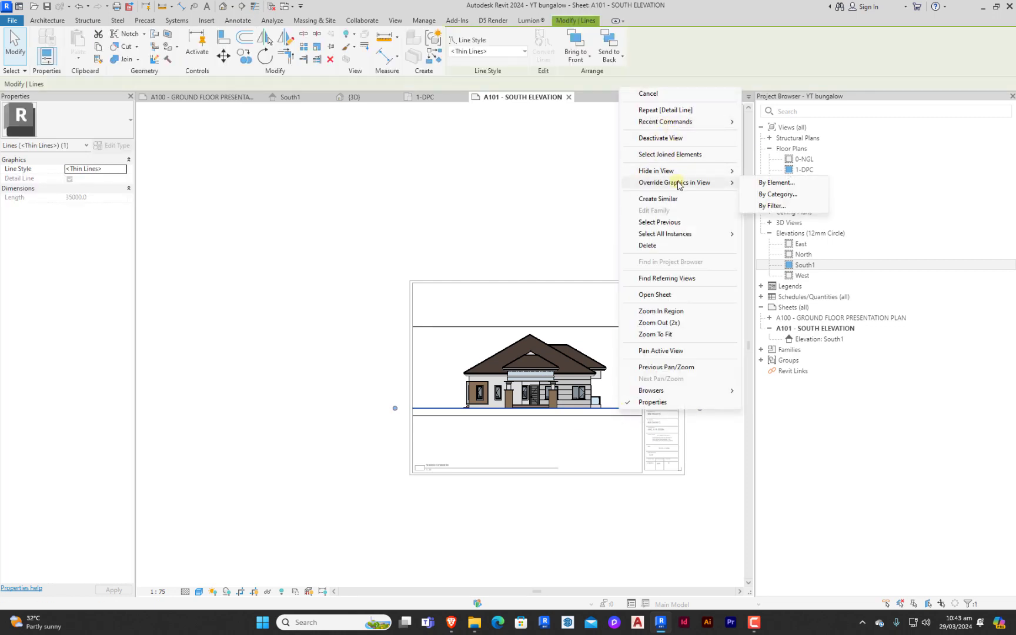
pyautogui.click(789, 184)
pyautogui.write('3')
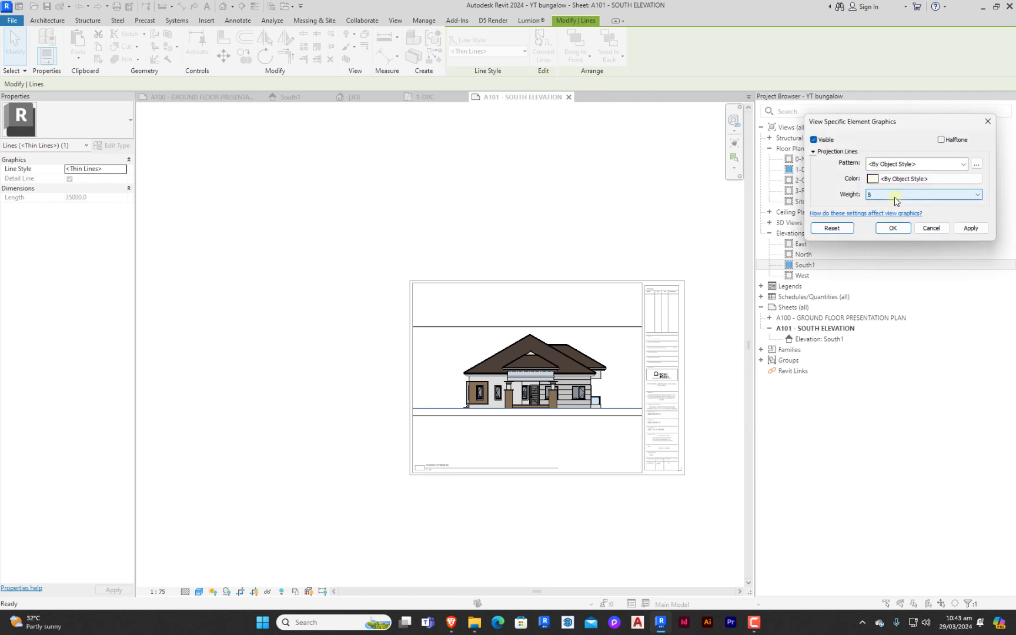
pyautogui.click(894, 178)
pyautogui.click(778, 164)
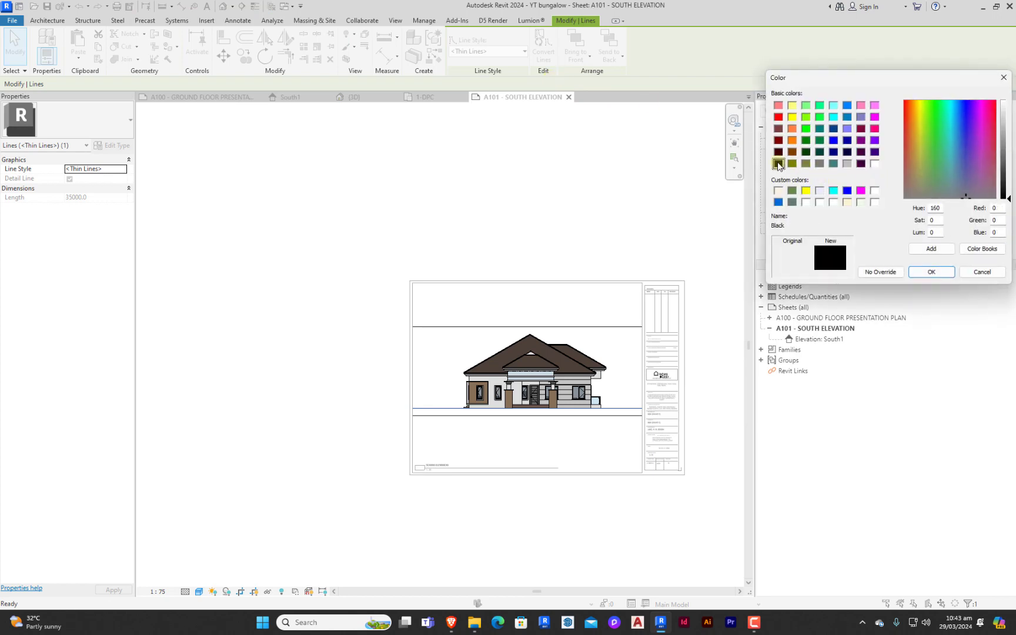
pyautogui.click(929, 271)
pyautogui.click(892, 228)
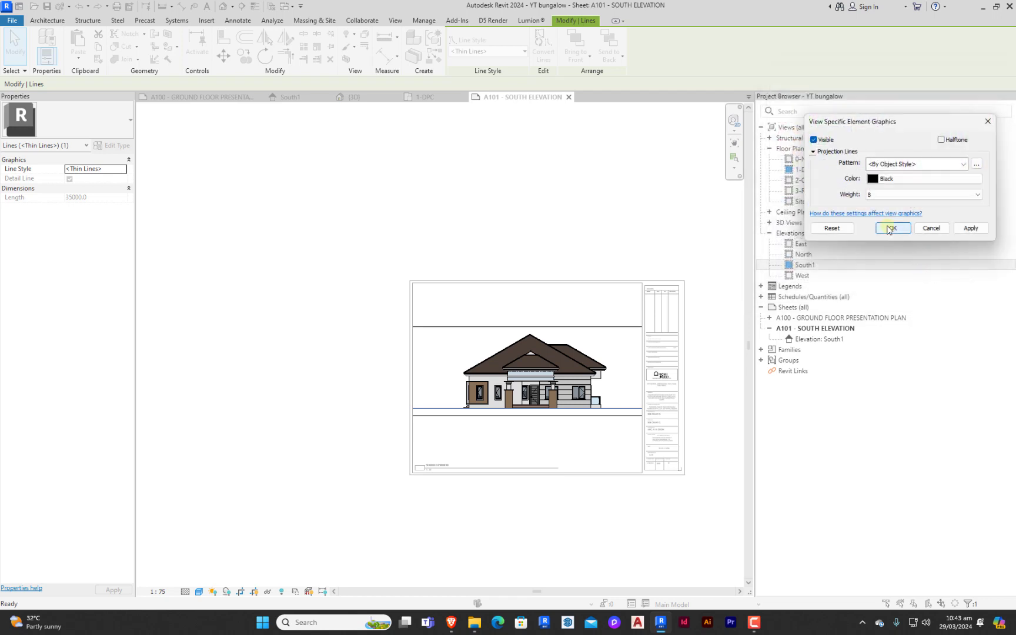
pyautogui.doubleClick(553, 406)
pyautogui.scroll(5, 553, 405)
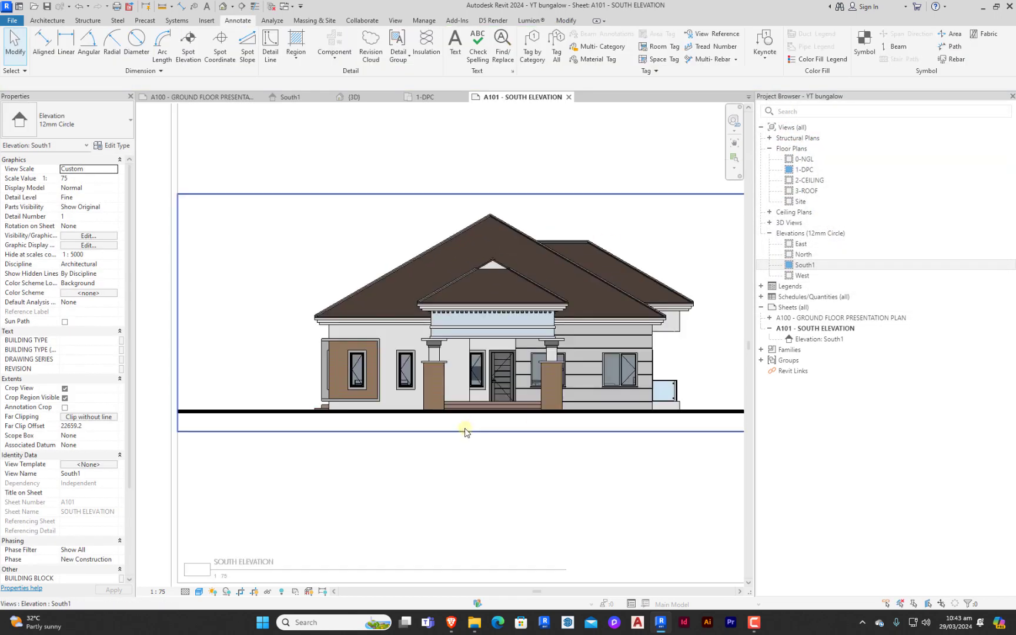
pyautogui.scroll(-3, 339, 401)
# Reduce the ground line's projection line weight override to 7.
pyautogui.scroll(7, 583, 415)
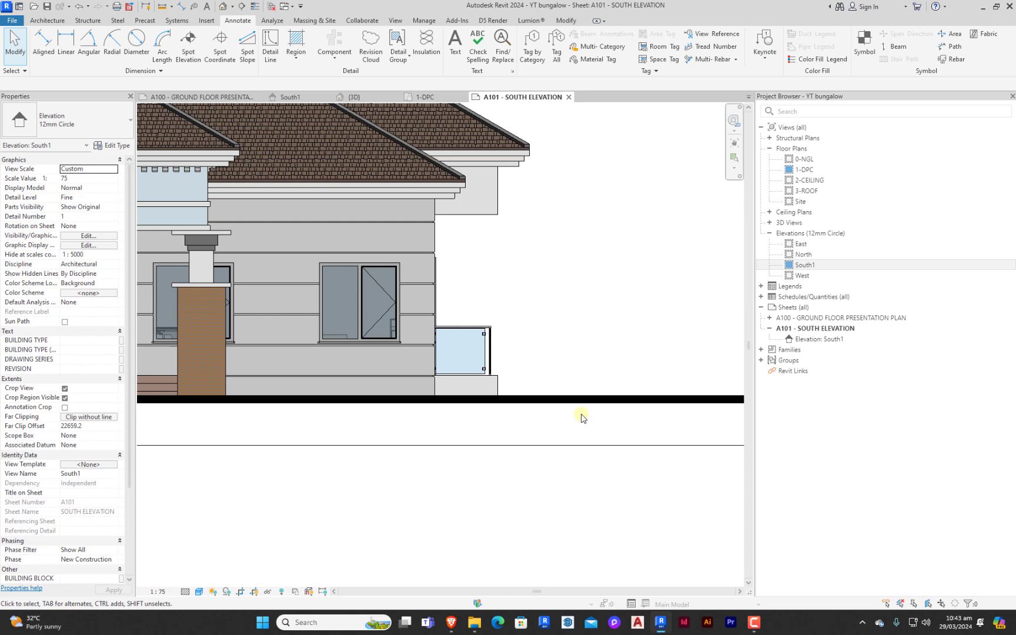
pyautogui.rightClick(589, 406)
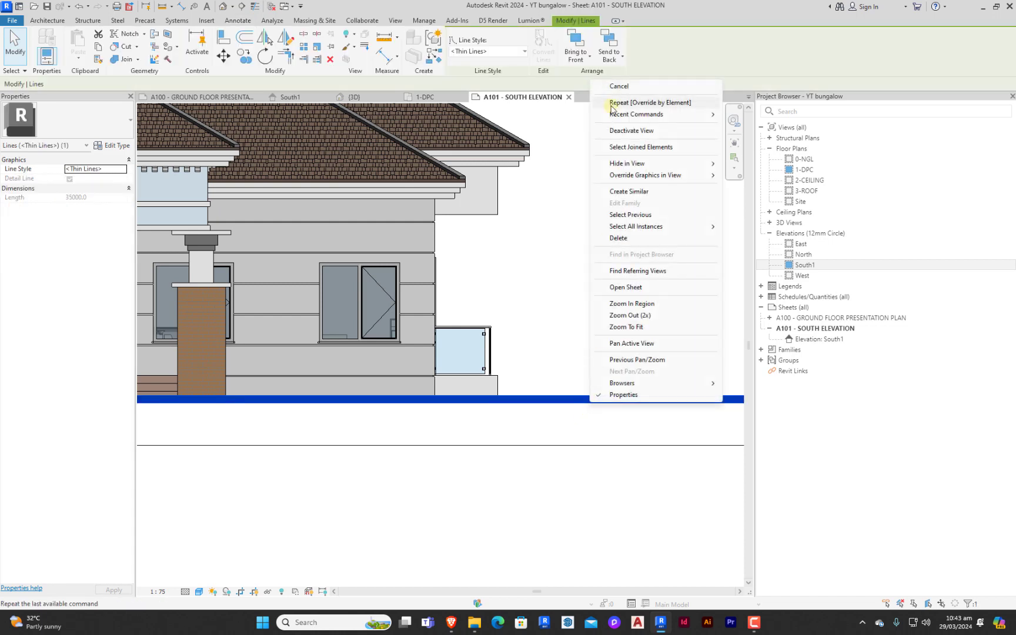
pyautogui.click(647, 103)
pyautogui.click(909, 194)
pyautogui.write('7')
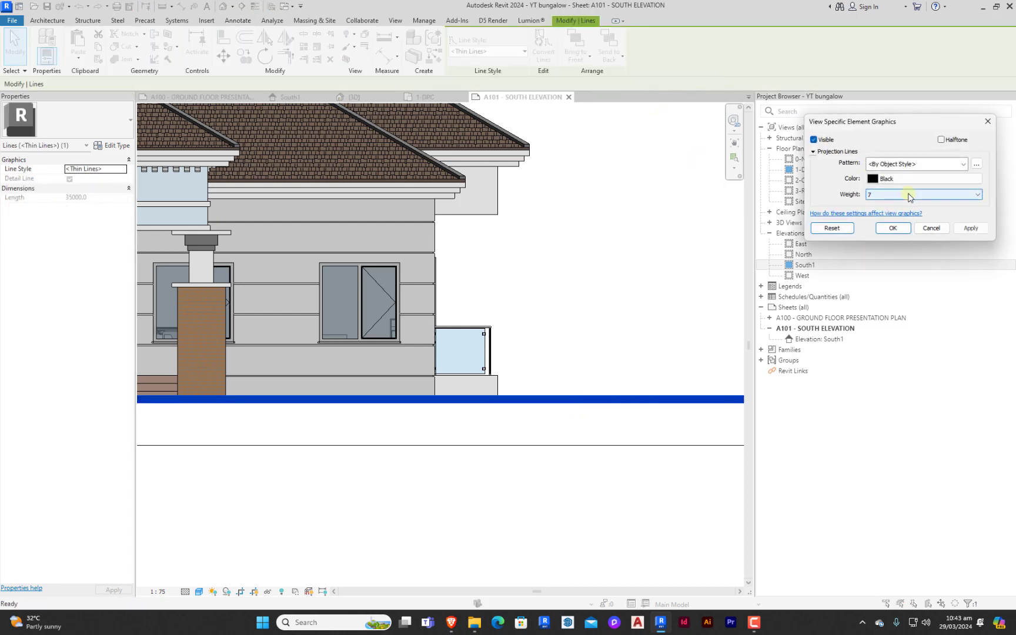
pyautogui.click(893, 227)
pyautogui.click(646, 370)
pyautogui.scroll(-6, 535, 416)
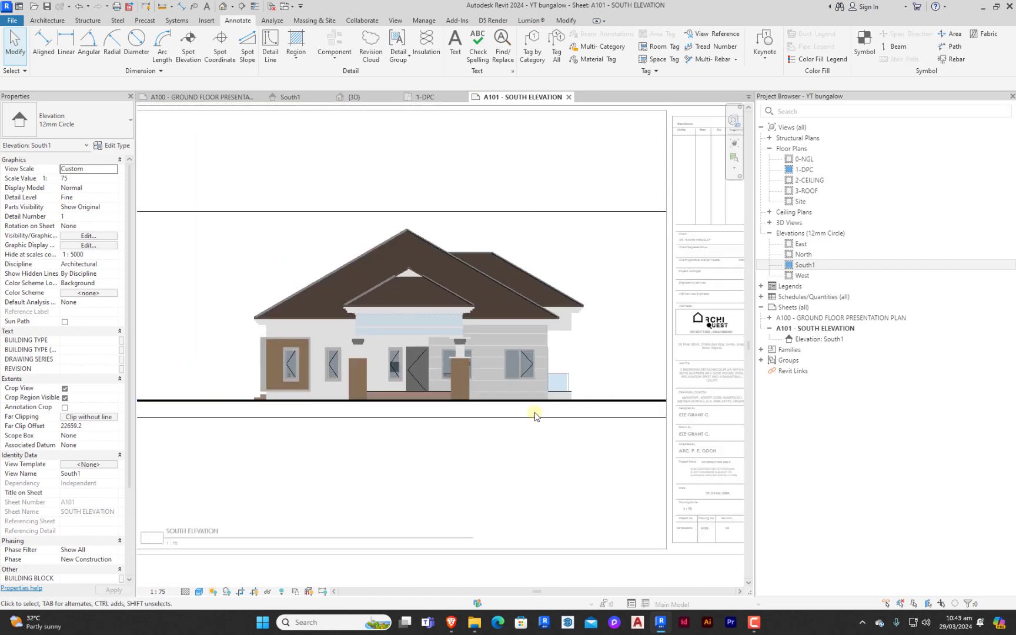
pyautogui.scroll(-2, 535, 416)
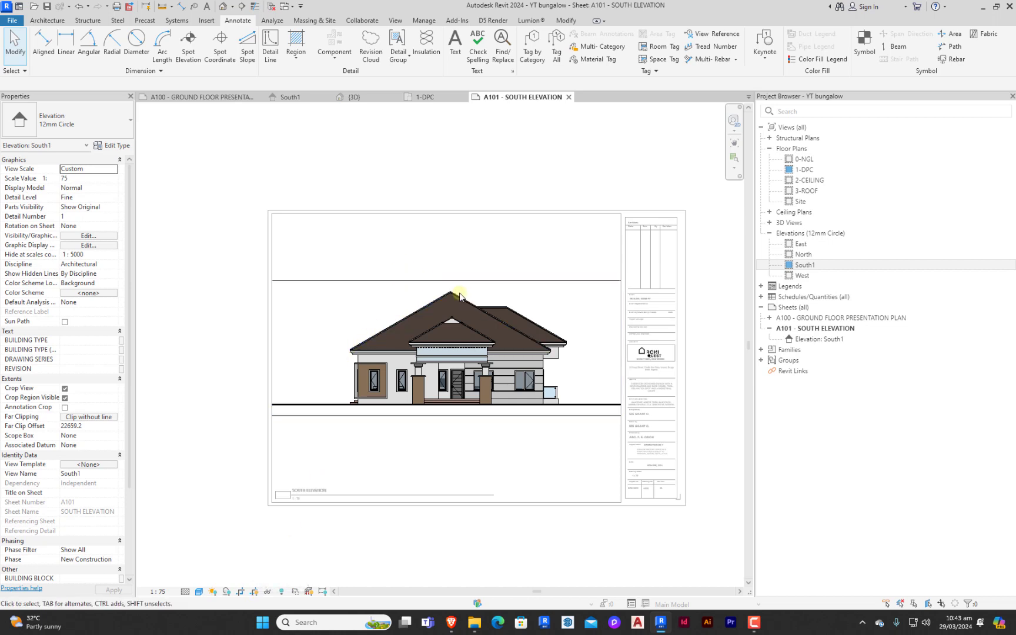
# Hide the South1 view's crop region while keeping the view cropped.
pyautogui.click(254, 591)
pyautogui.scroll(-2, 347, 440)
pyautogui.moveTo(404, 442); pyautogui.dragTo(495, 392, button='middle')
pyautogui.moveTo(469, 316); pyautogui.dragTo(479, 348, button='middle')
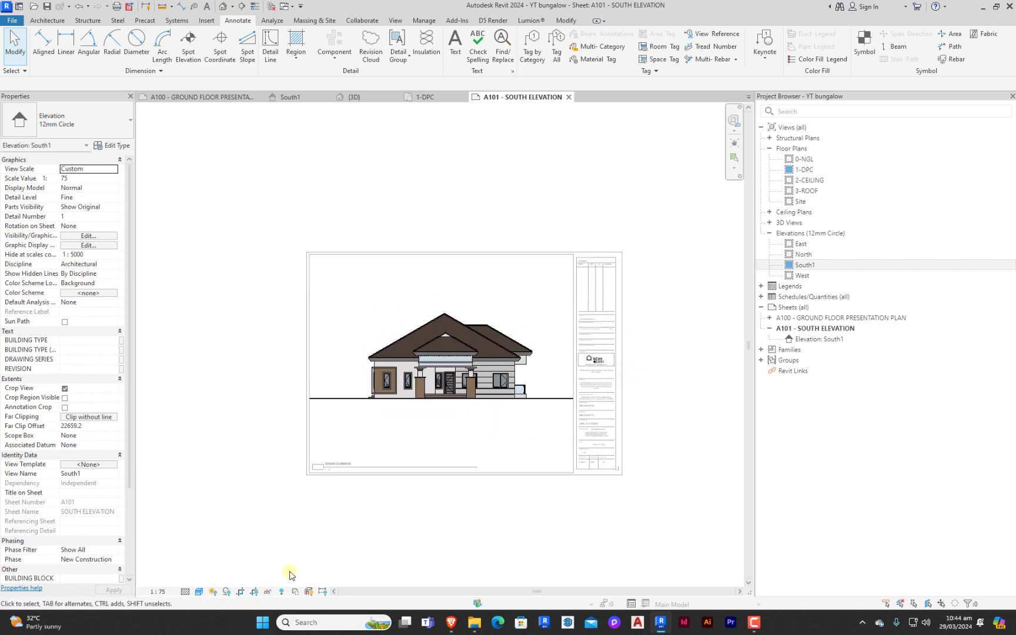
# In the South1 view's graphic display options, turn on smooth lines with anti-aliasing, cast shadows and ambient shadows.
pyautogui.click(199, 592)
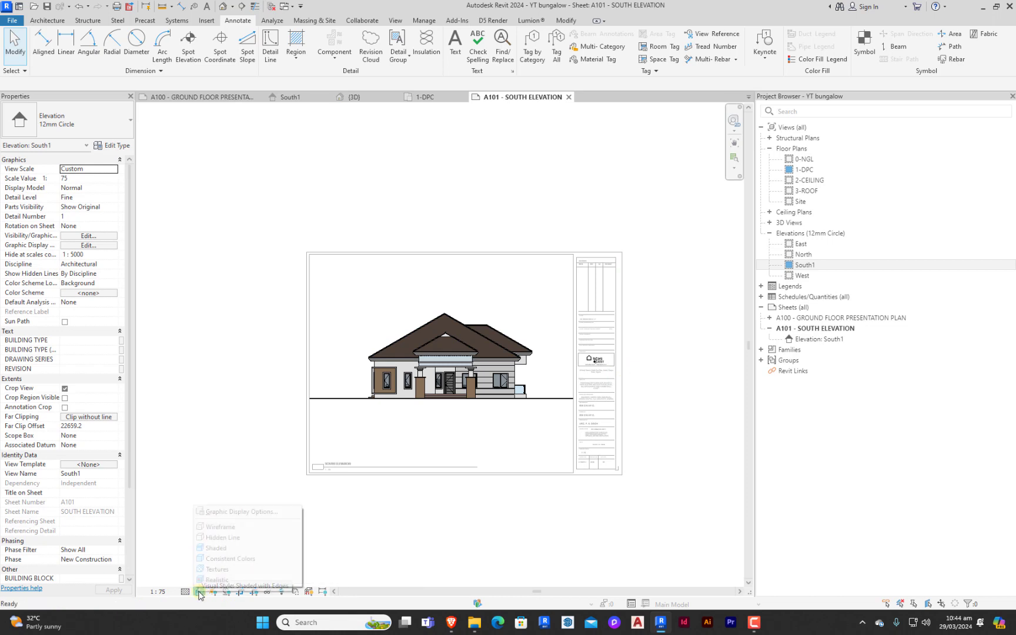
pyautogui.click(245, 513)
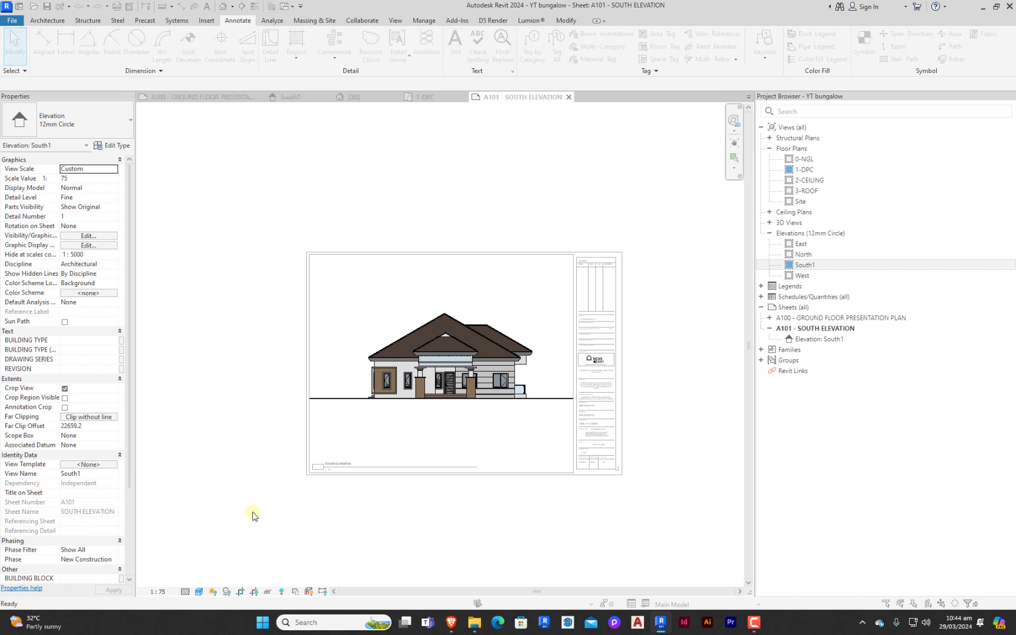
pyautogui.moveTo(466, 233); pyautogui.dragTo(263, 164)
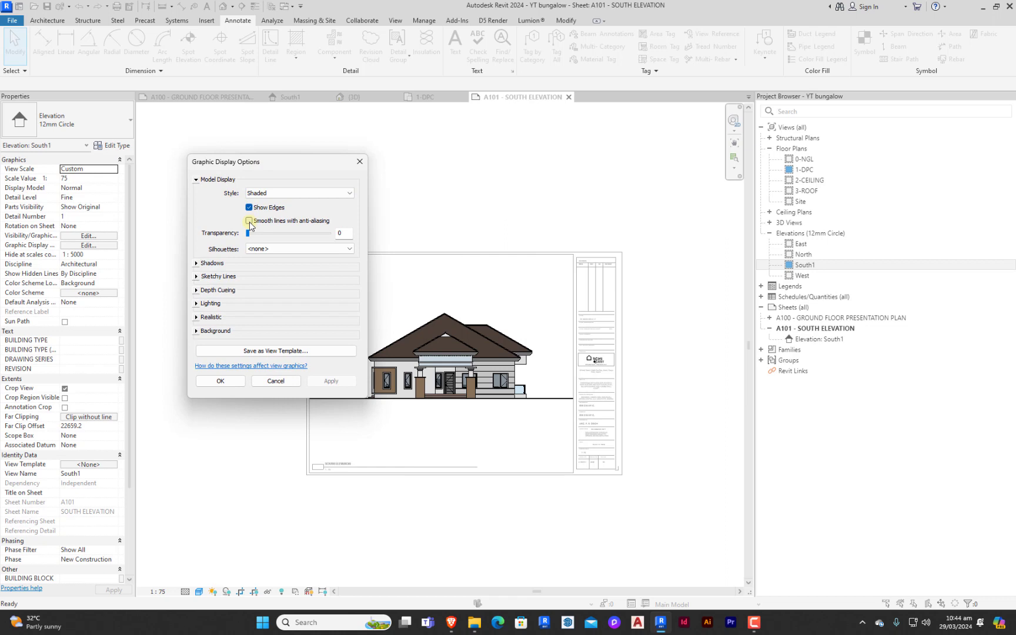
pyautogui.click(249, 222)
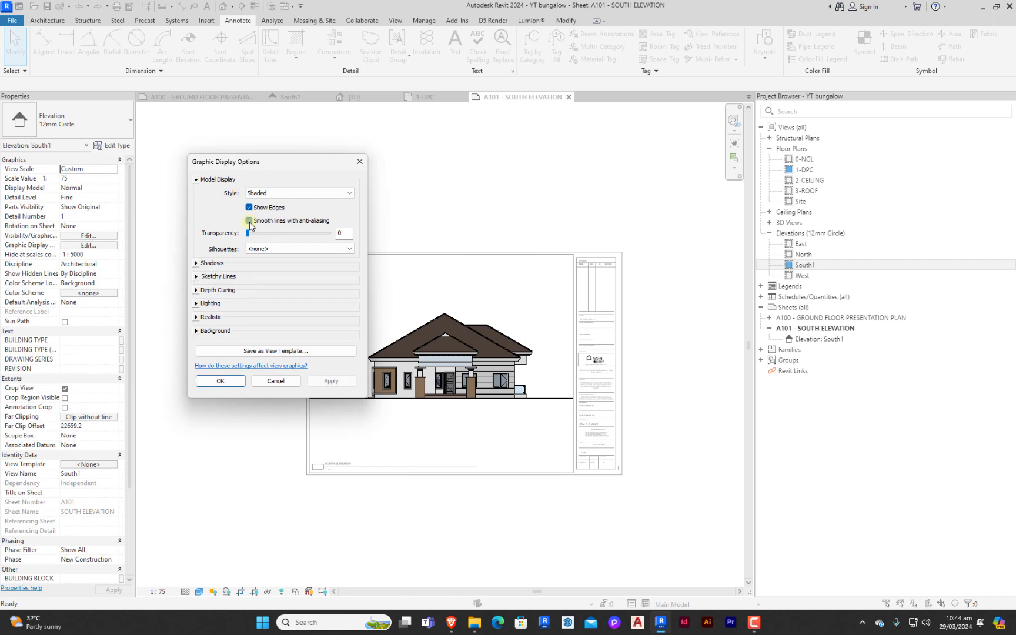
pyautogui.click(197, 263)
pyautogui.click(249, 271)
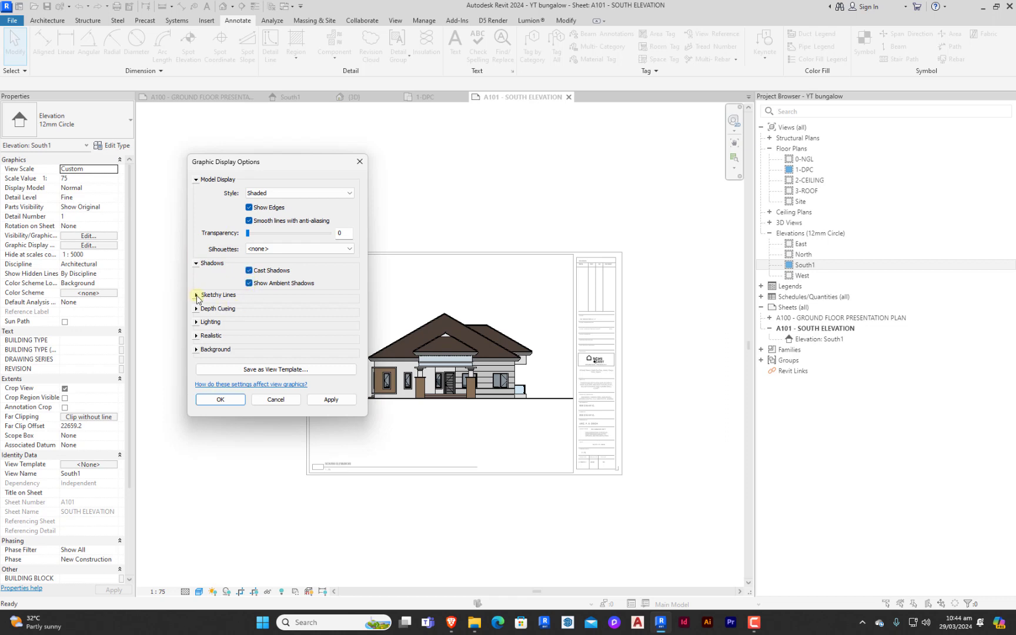
# Enable sketchy lines and set the lighting's shadow intensity to 20 in the graphic display options.
pyautogui.click(197, 295)
pyautogui.click(249, 307)
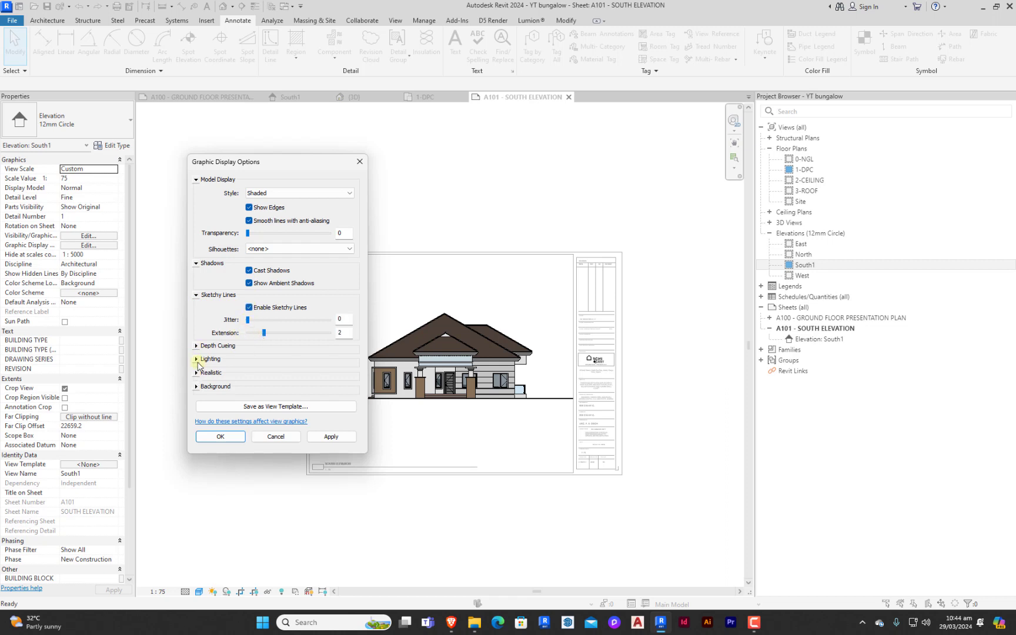
pyautogui.click(196, 359)
pyautogui.click(271, 451)
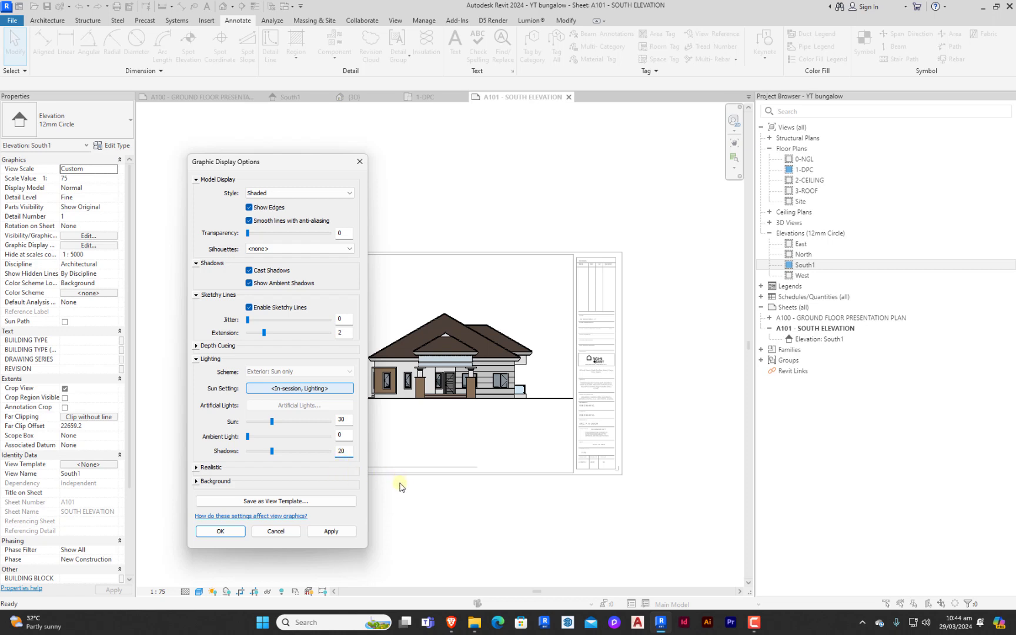
# Set the South1 view's background to Gradient in the graphic display options and apply the settings.
pyautogui.click(197, 481)
pyautogui.click(290, 499)
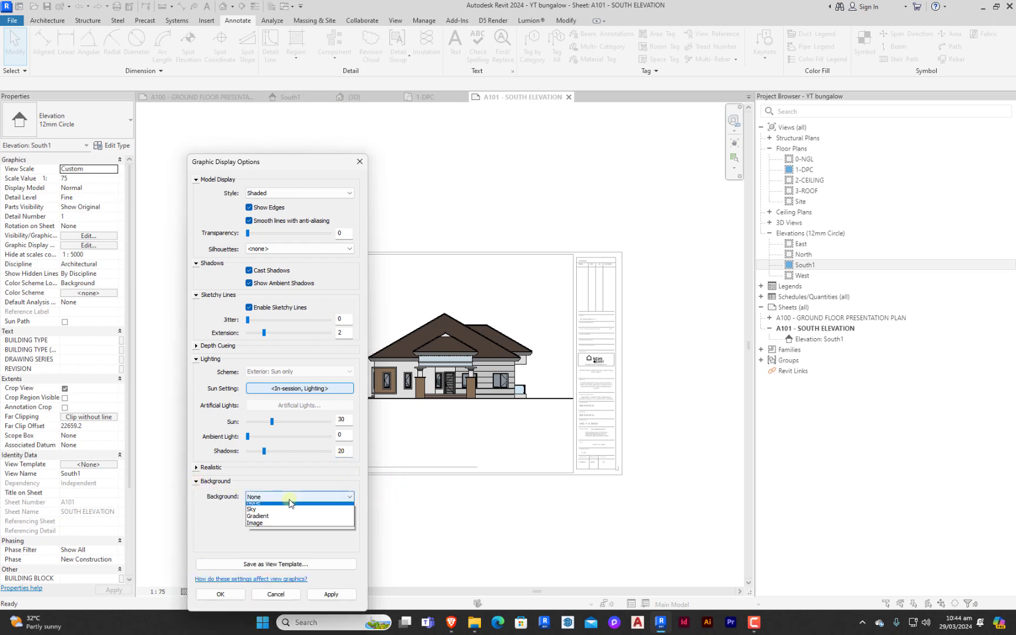
pyautogui.click(268, 514)
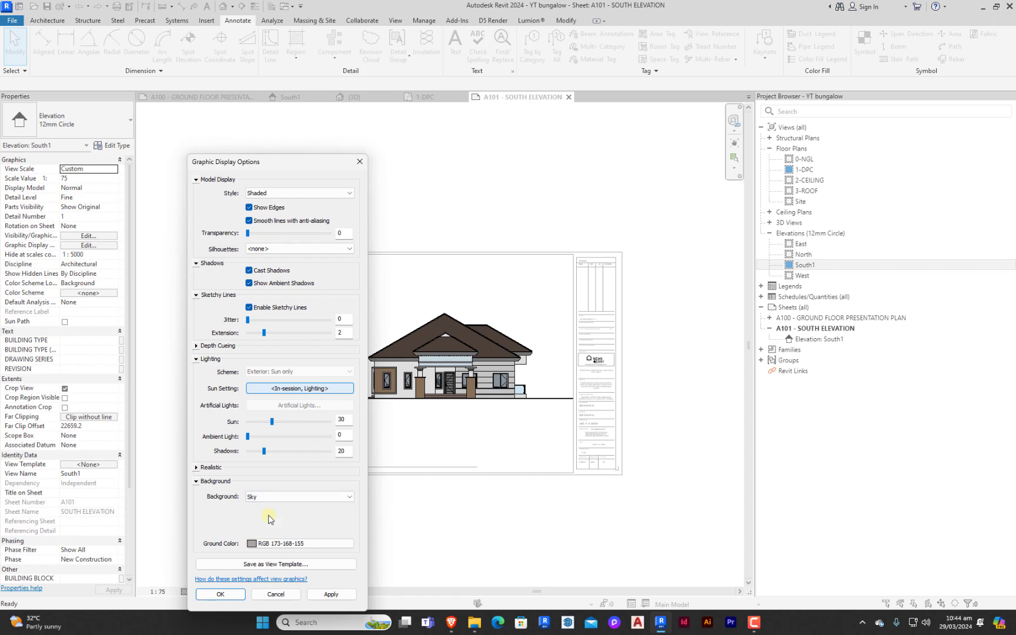
pyautogui.click(345, 500)
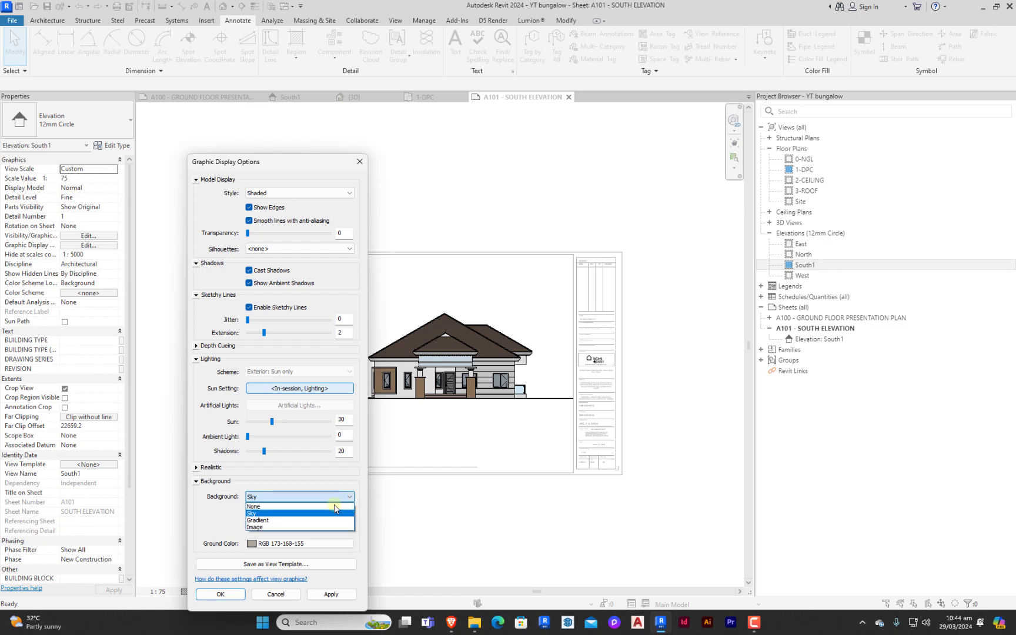
pyautogui.click(271, 521)
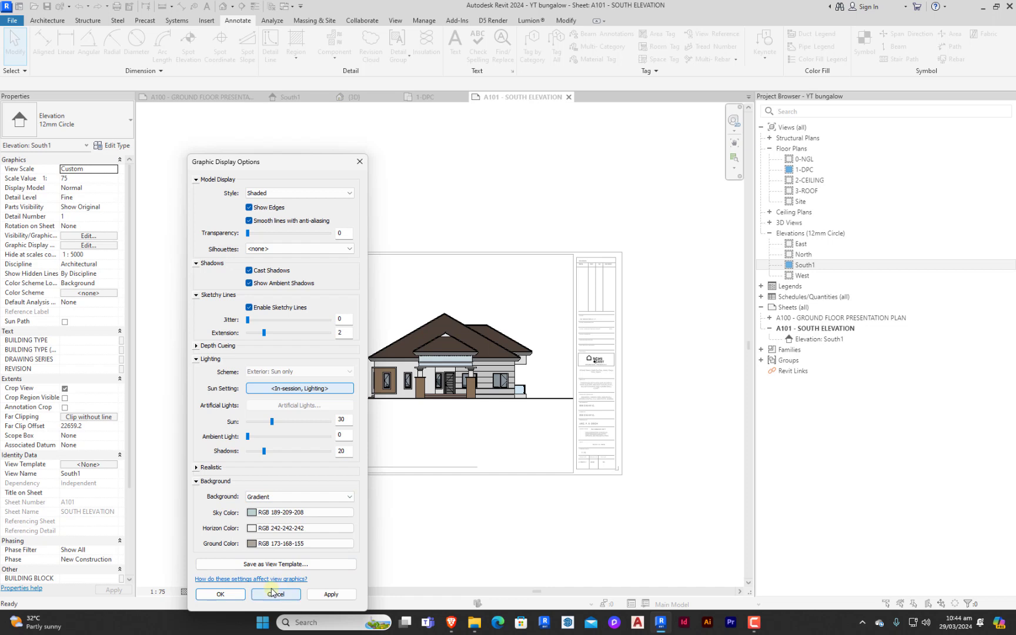
pyautogui.click(220, 594)
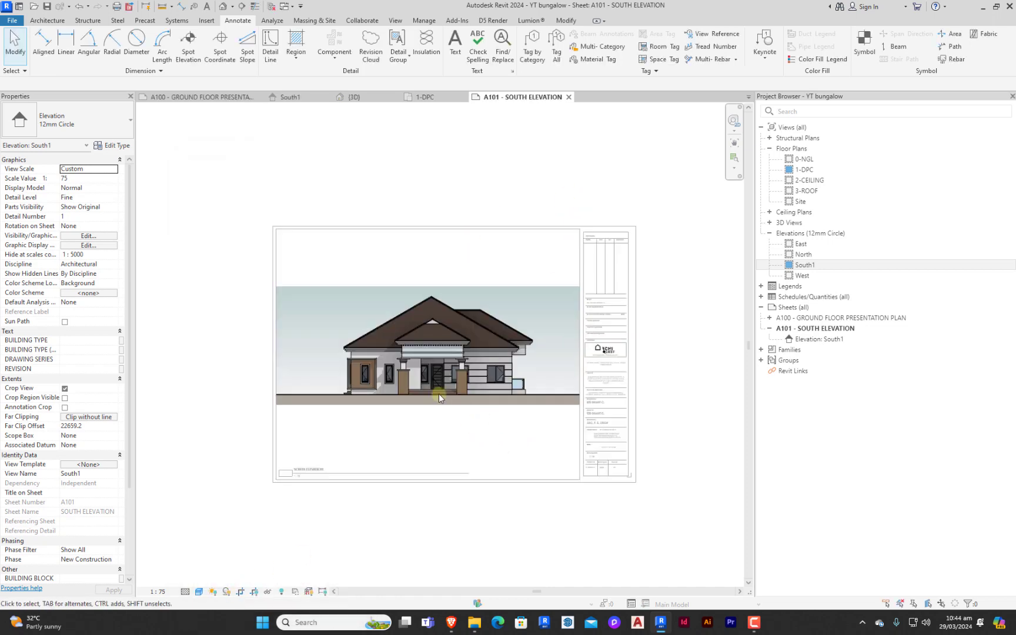
pyautogui.scroll(4, 470, 465)
pyautogui.scroll(-4, 467, 502)
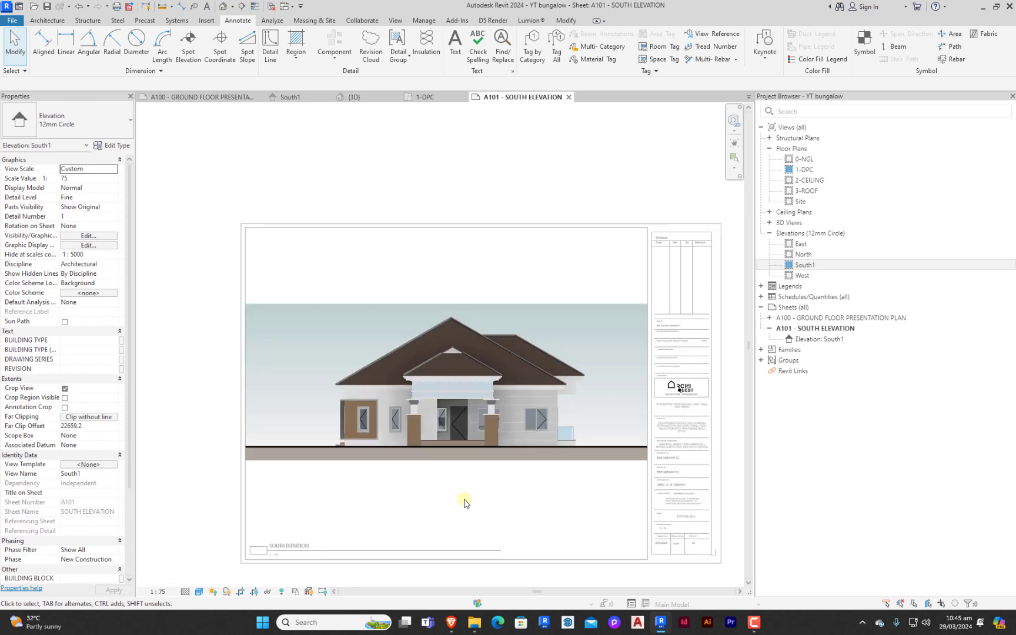
pyautogui.scroll(3, 499, 369)
pyautogui.scroll(-2, 500, 369)
# Show the South1 view's crop region and extend its upper edge toward the top of the sheet frame.
pyautogui.click(254, 591)
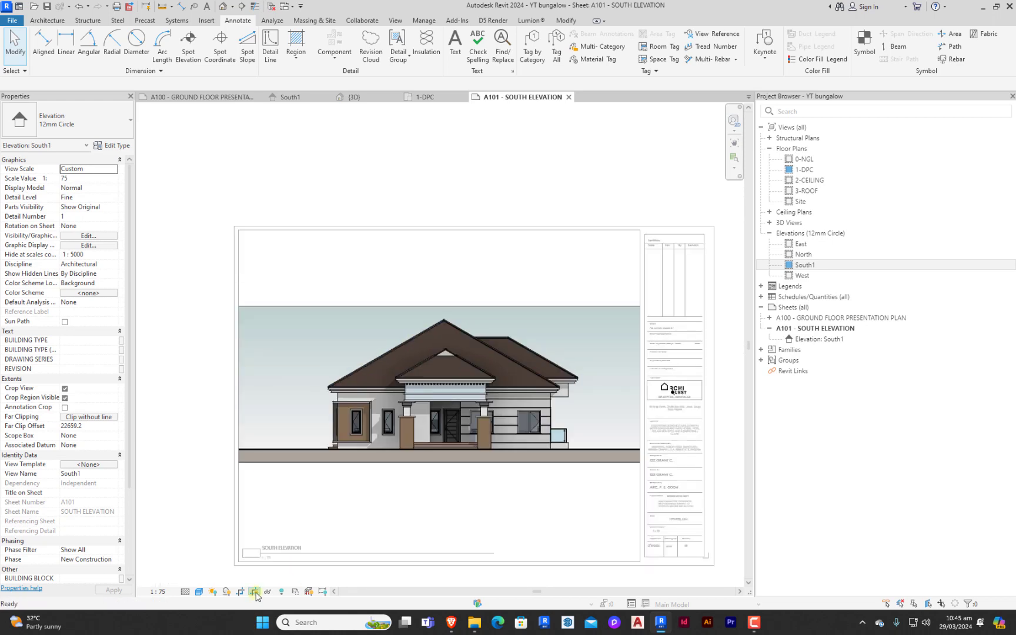
pyautogui.click(345, 306)
pyautogui.click(439, 306)
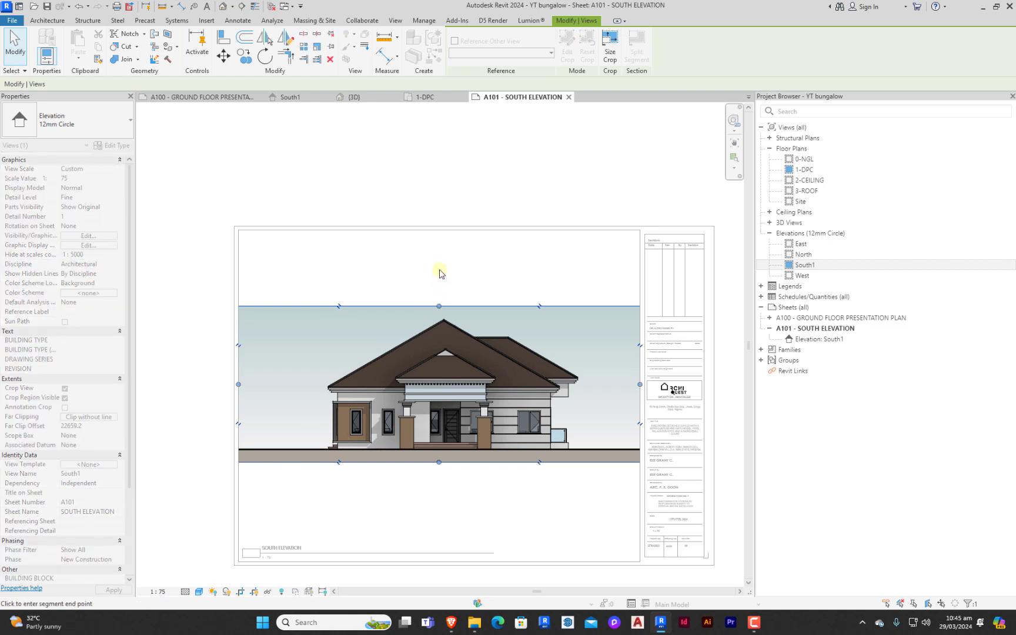
pyautogui.click(440, 268)
pyautogui.click(454, 170)
# Raise the crop region's lower edge to just beneath the ground line, then hide the crop region.
pyautogui.click(479, 461)
pyautogui.scroll(6, 442, 463)
pyautogui.moveTo(444, 466); pyautogui.dragTo(440, 404)
pyautogui.scroll(5, 442, 410)
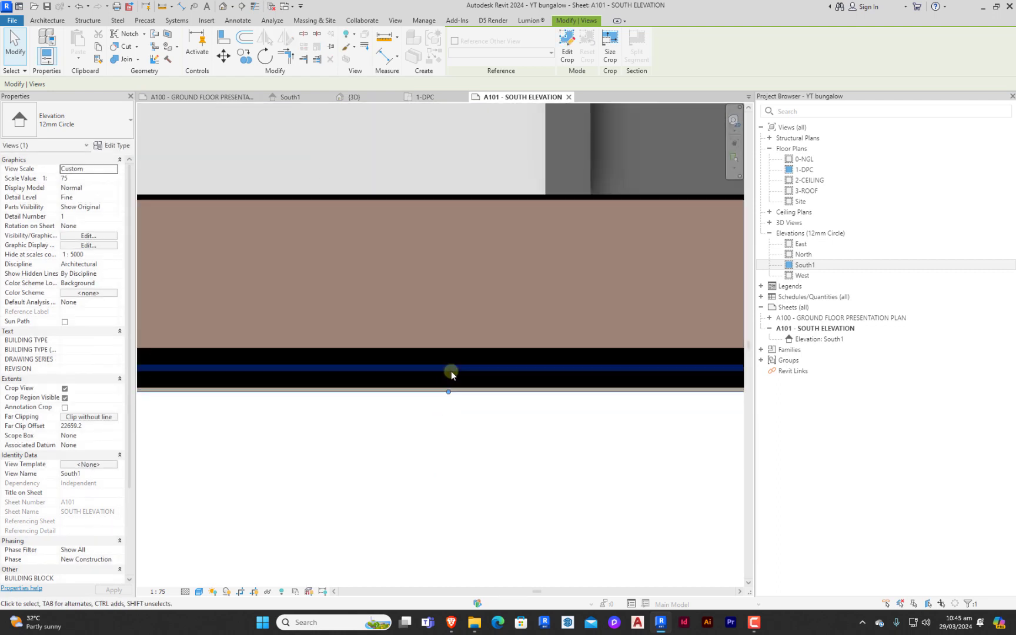
pyautogui.moveTo(444, 463); pyautogui.dragTo(442, 451)
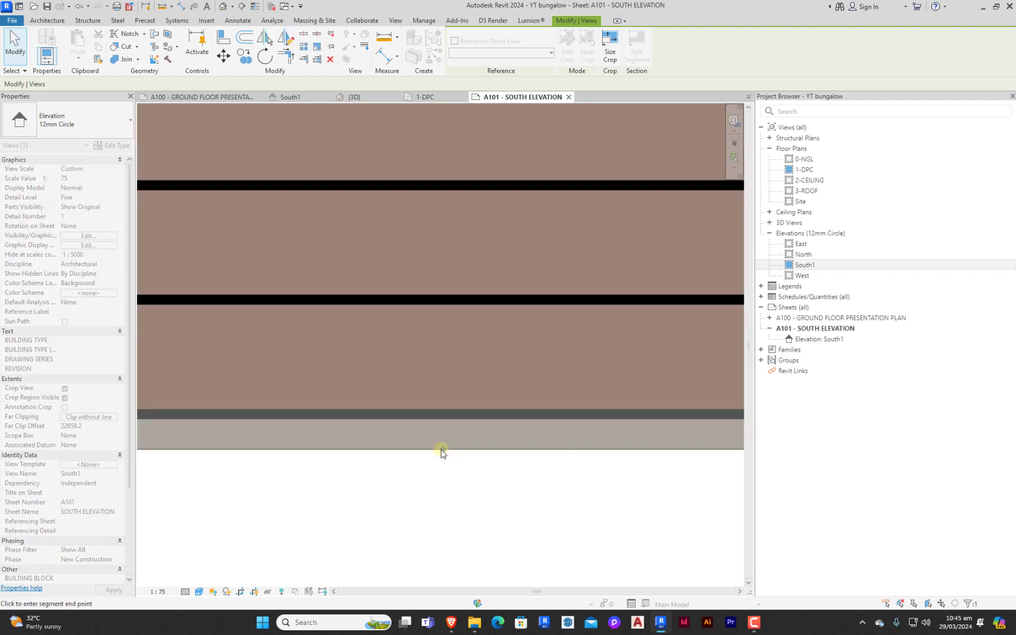
pyautogui.press('Escape')
pyautogui.scroll(-4, 445, 474)
pyautogui.scroll(-6, 438, 456)
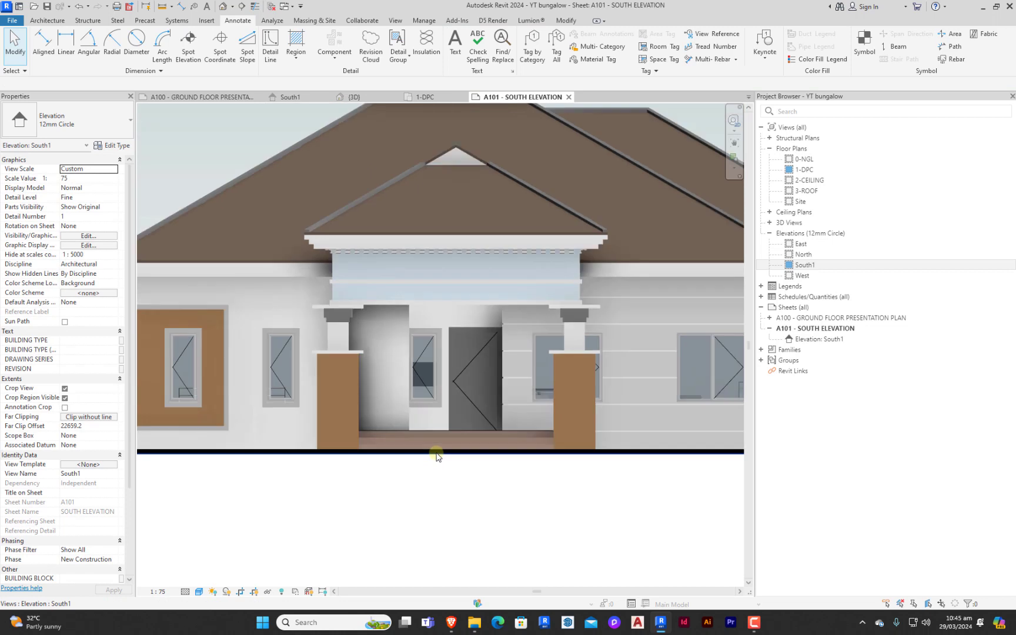
pyautogui.click(257, 591)
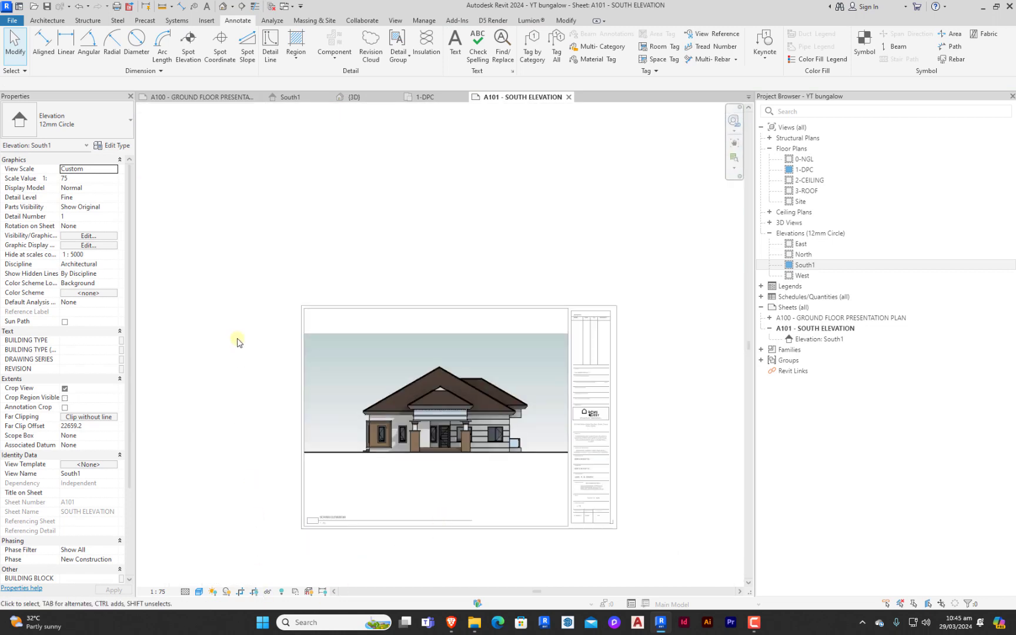
pyautogui.doubleClick(263, 218)
# Nudge the South1 viewport down the sheet toward the SOUTH ELEVATION title.
pyautogui.click(441, 392)
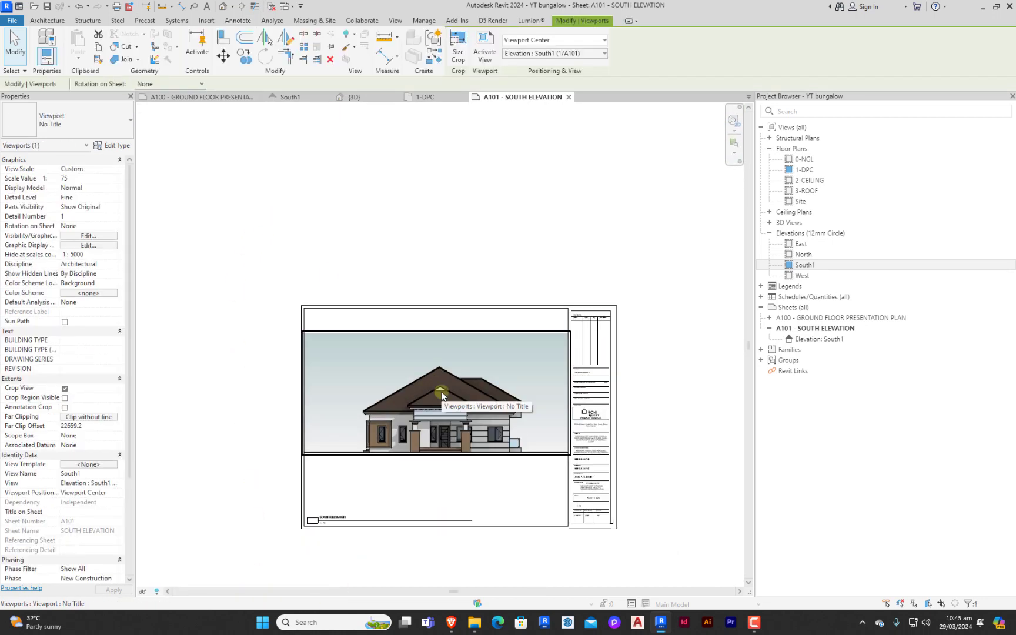
pyautogui.press('Down')
pyautogui.press('Down')
pyautogui.press('Down')
pyautogui.press('Down')
pyautogui.press('Down')
pyautogui.press('Down')
pyautogui.press('Down')
pyautogui.press('Down')
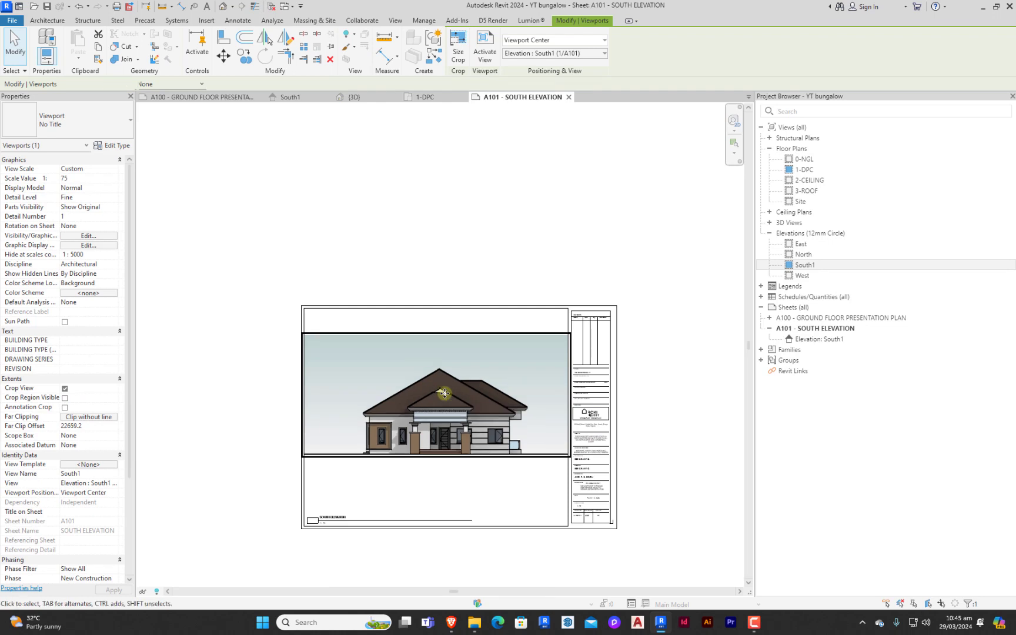
pyautogui.press('Down')
pyautogui.press('Down')
pyautogui.press('Down')
pyautogui.press('Down')
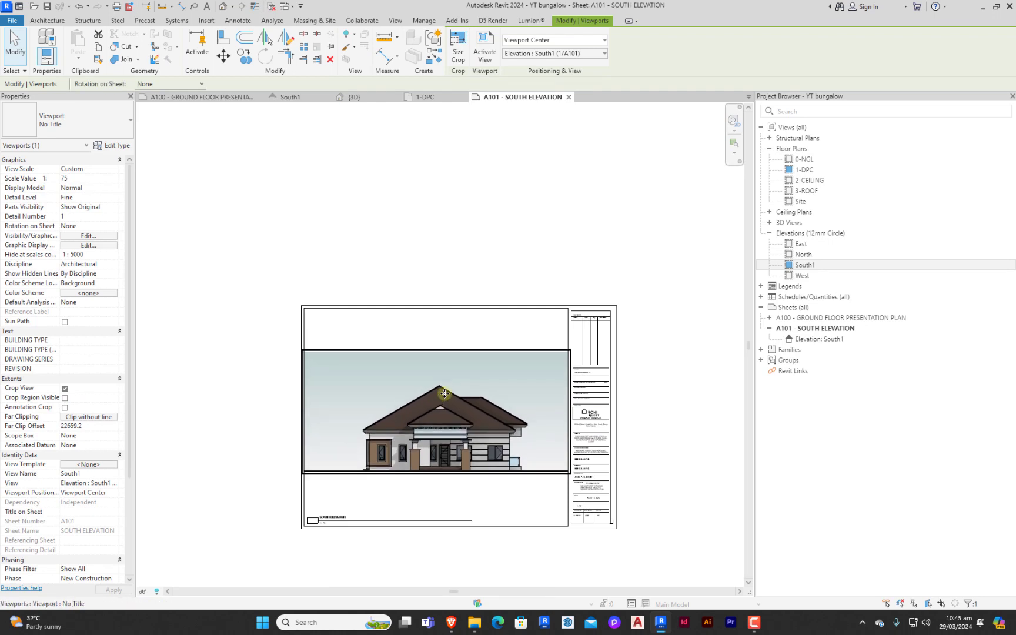
pyautogui.click(640, 436)
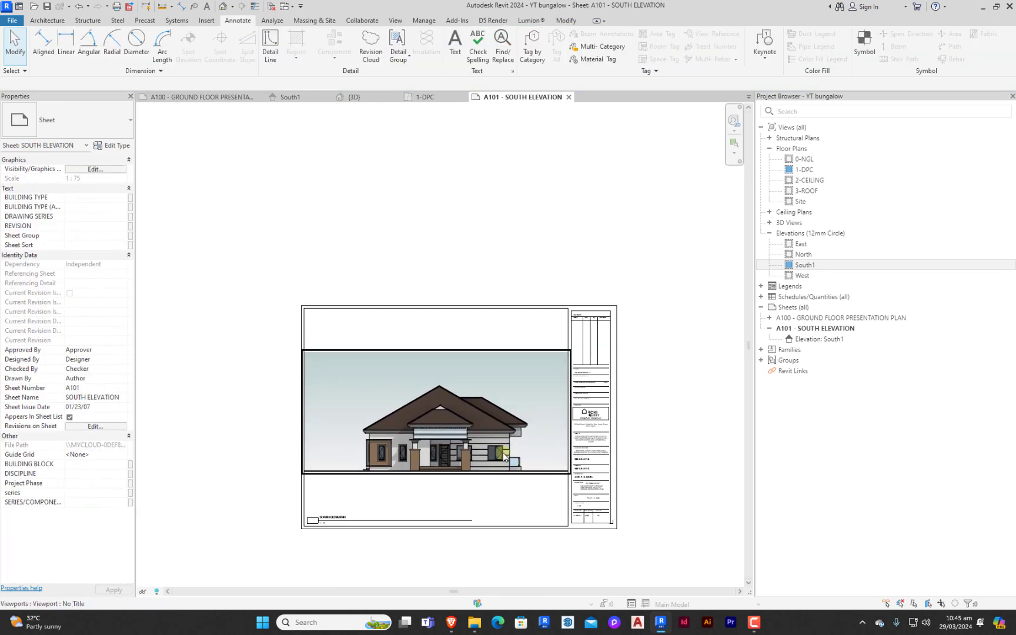
pyautogui.scroll(3, 426, 380)
pyautogui.scroll(2, 426, 379)
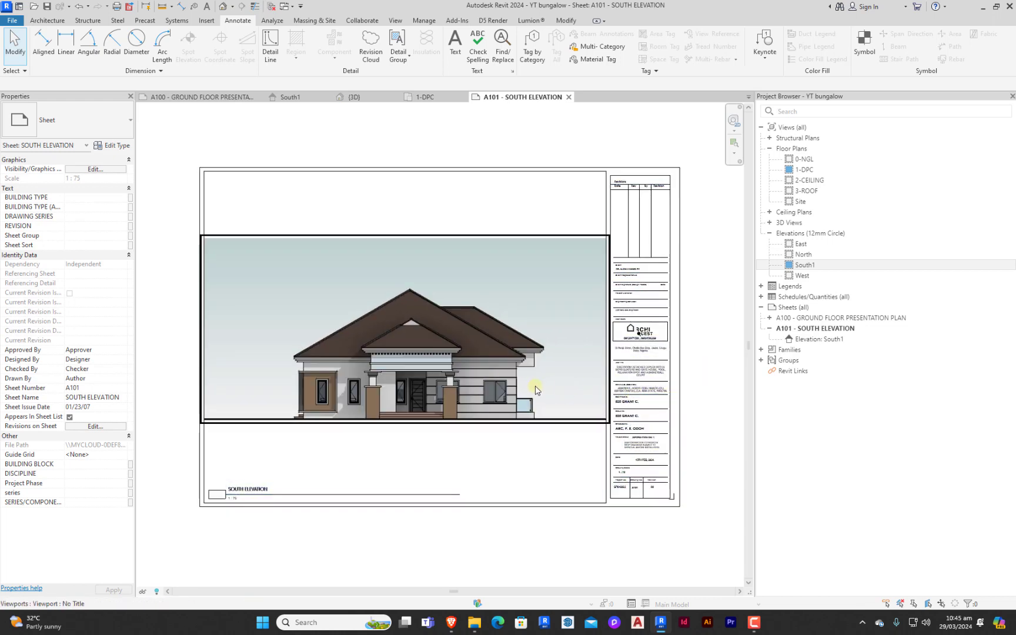
pyautogui.scroll(-1, 535, 381)
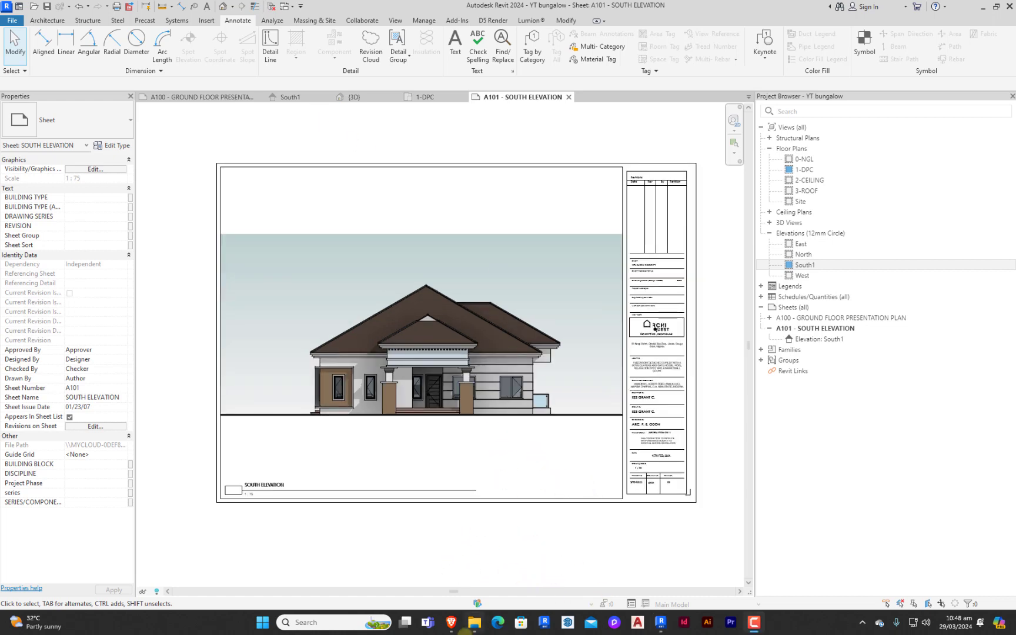
# Switch to the Brave browser and search Google Images for "vector images man".
pyautogui.click(452, 623)
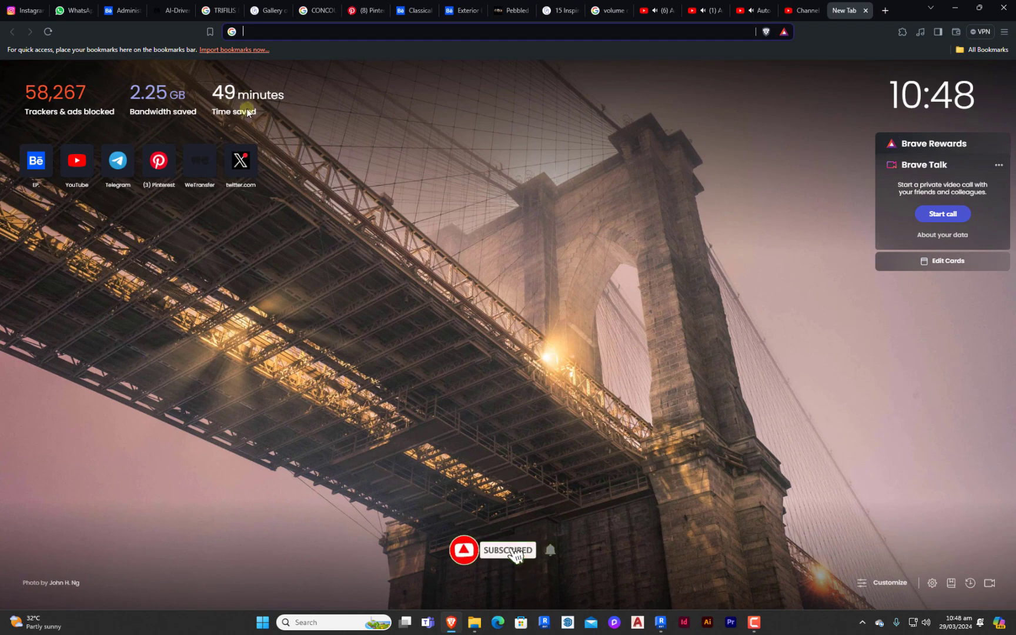
pyautogui.click(333, 32)
pyautogui.click(333, 31)
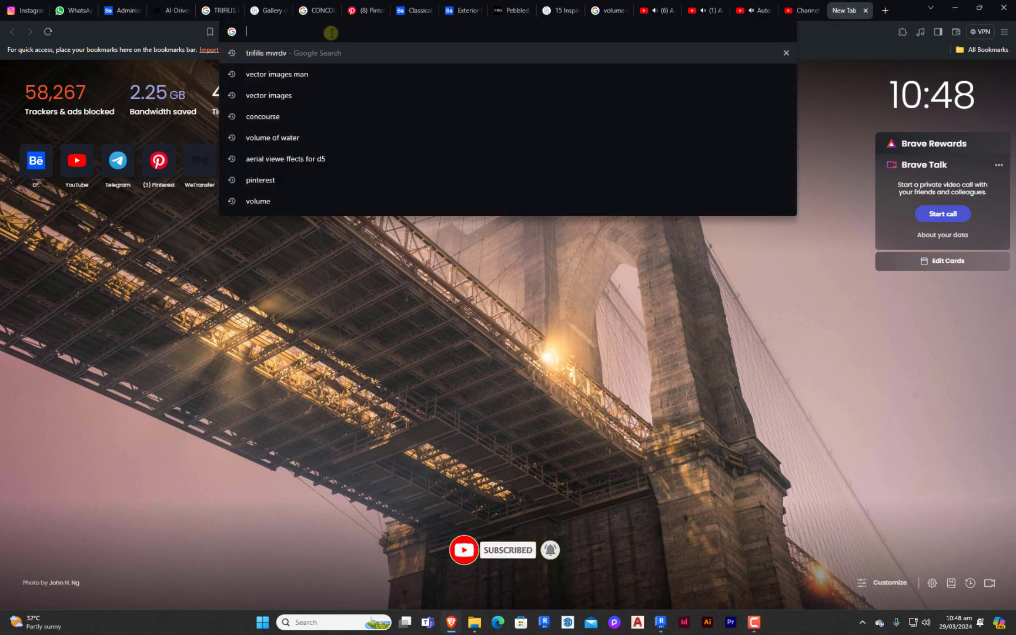
pyautogui.click(284, 66)
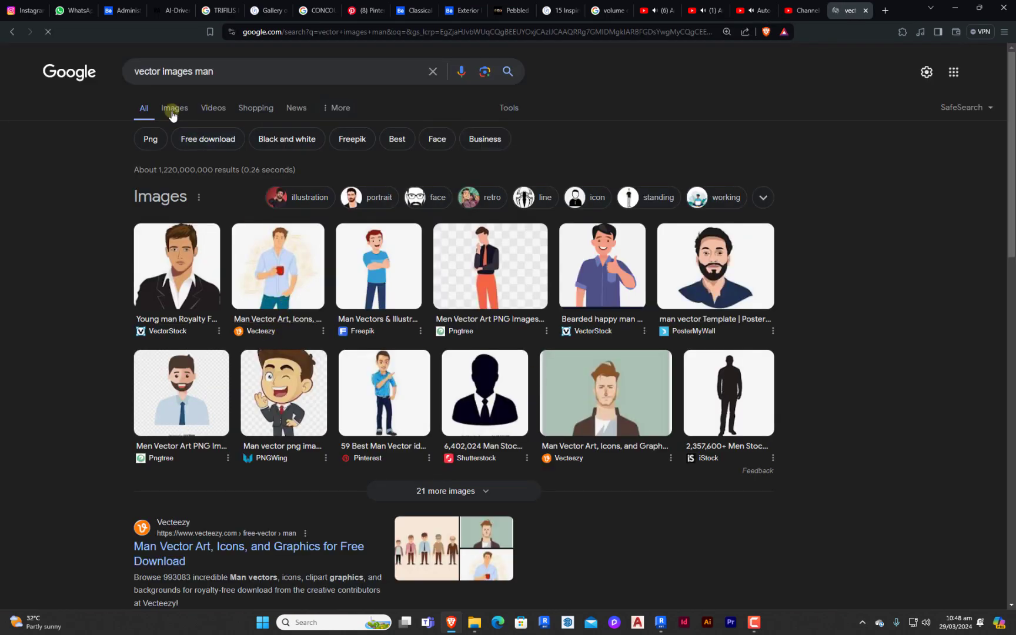
pyautogui.click(174, 112)
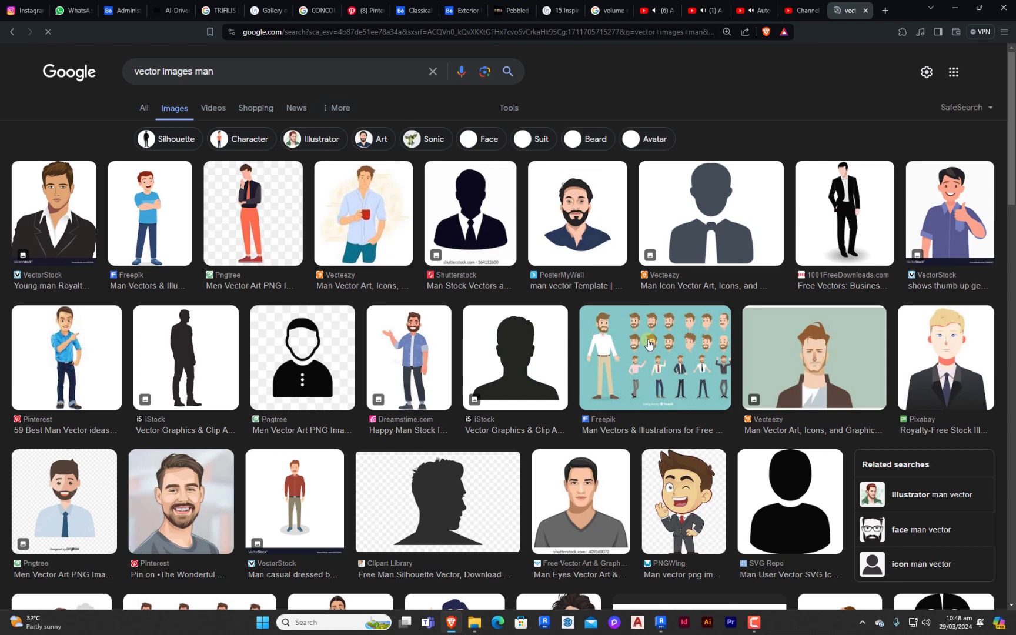
# Save the iStock silhouette of a standing man as MAN in JPEG format to the owner's folder on the Desktop.
pyautogui.click(186, 360)
pyautogui.rightClick(836, 351)
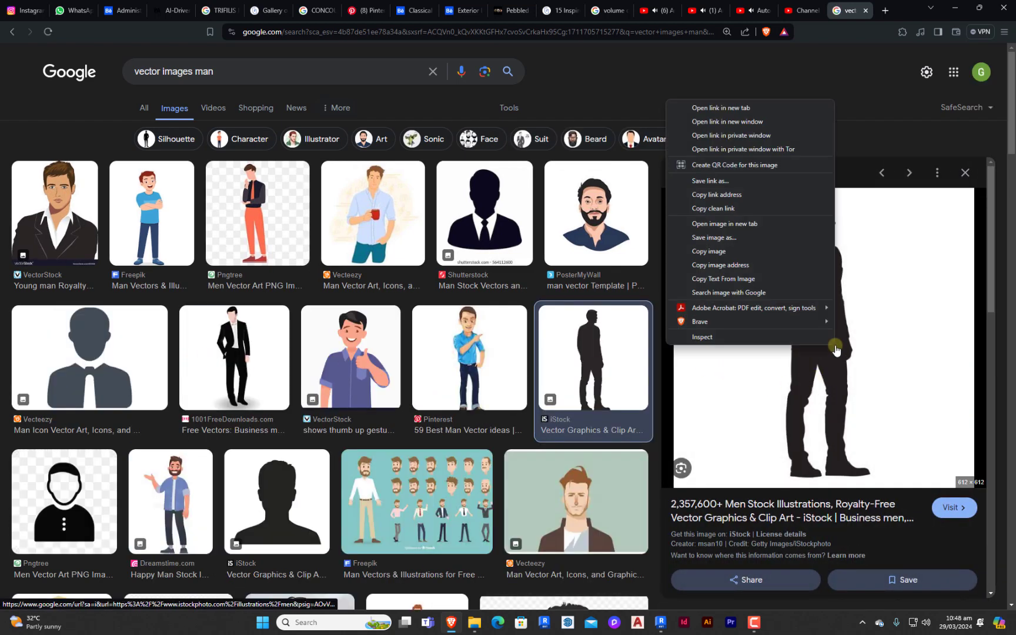
pyautogui.click(720, 240)
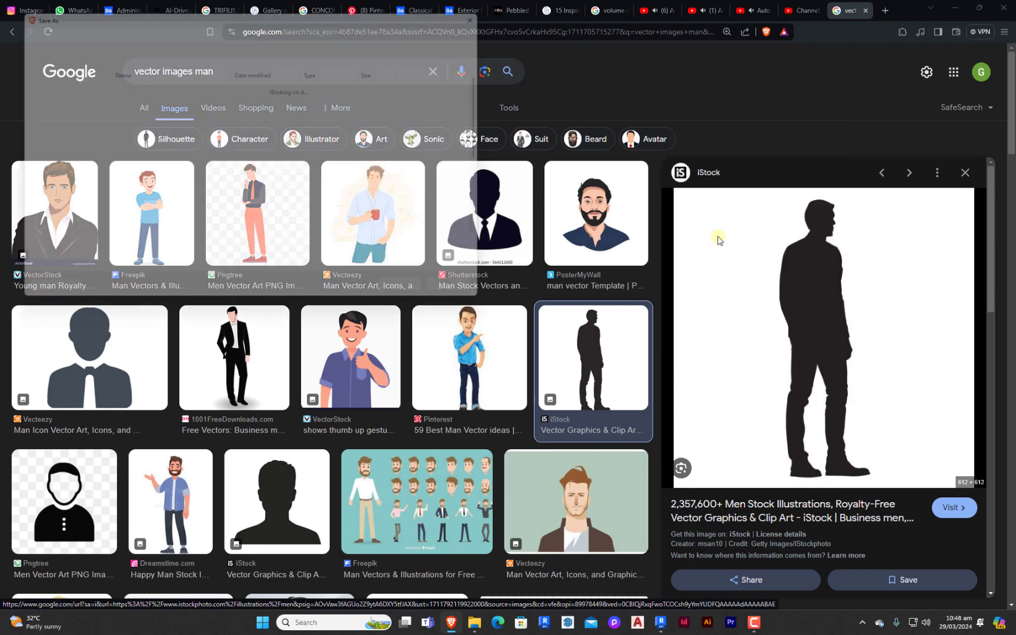
pyautogui.scroll(3, 44, 136)
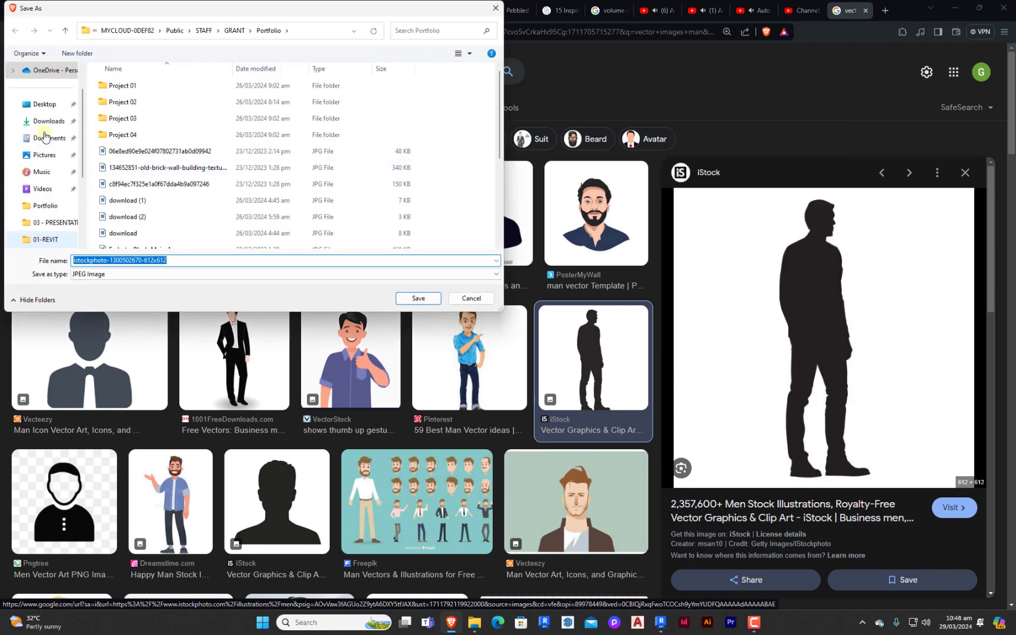
pyautogui.click(45, 145)
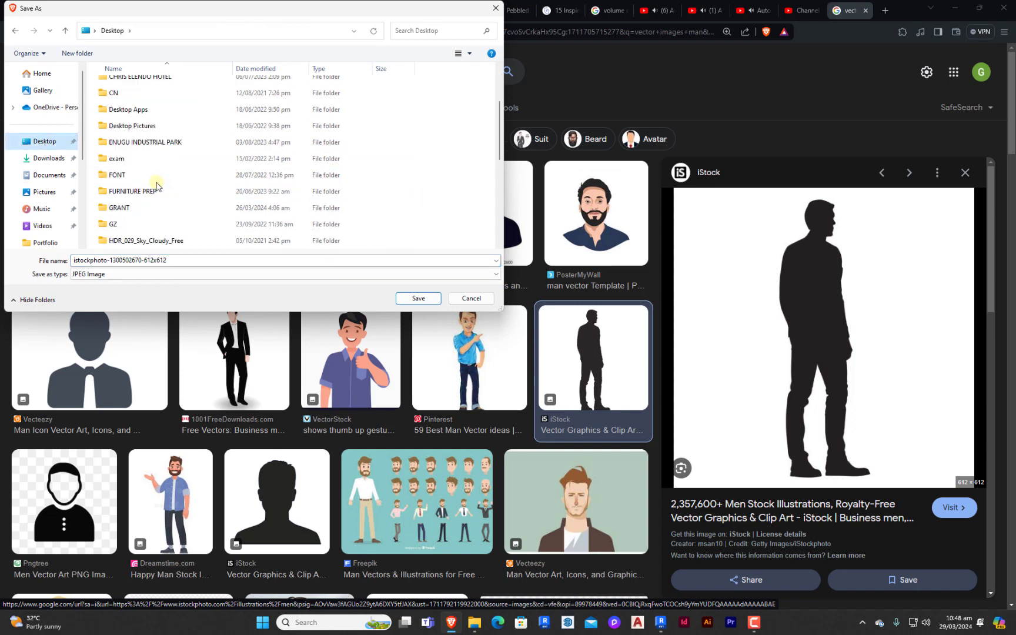
pyautogui.doubleClick(126, 211)
pyautogui.doubleClick(184, 260)
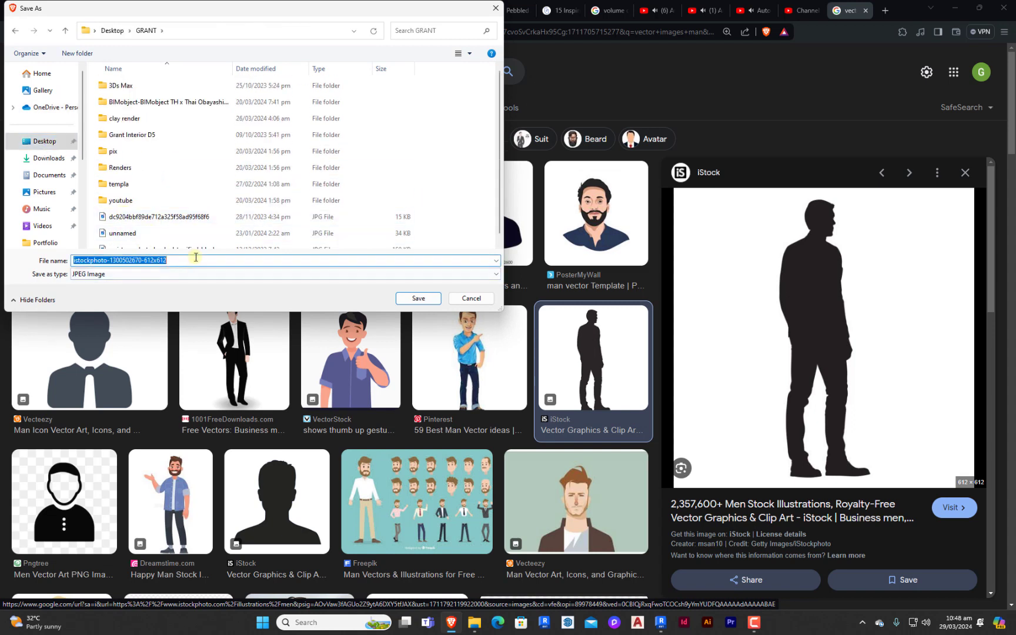
pyautogui.write('M')
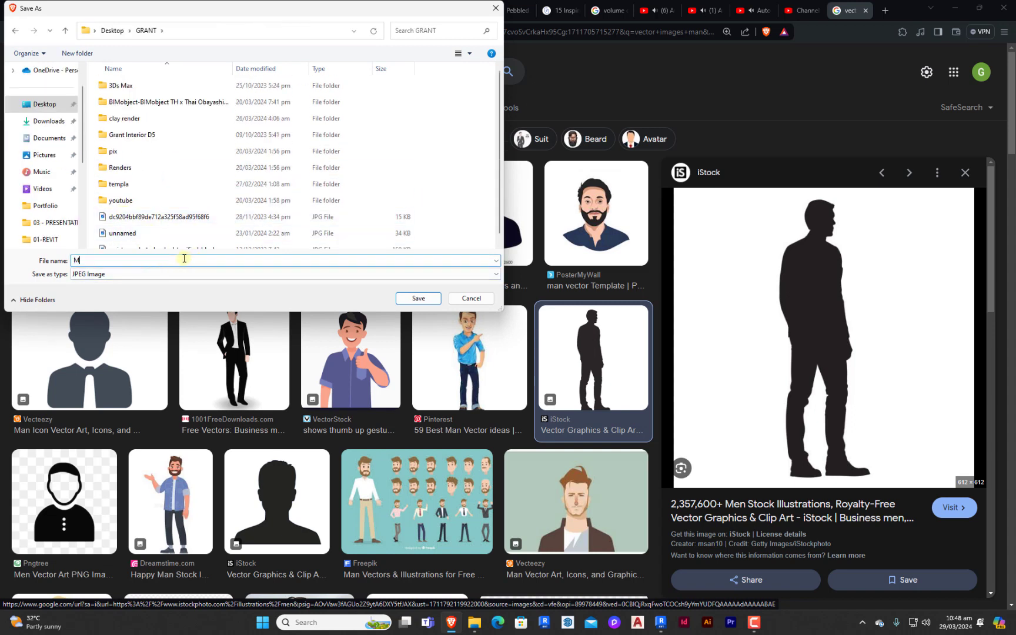
pyautogui.click(416, 299)
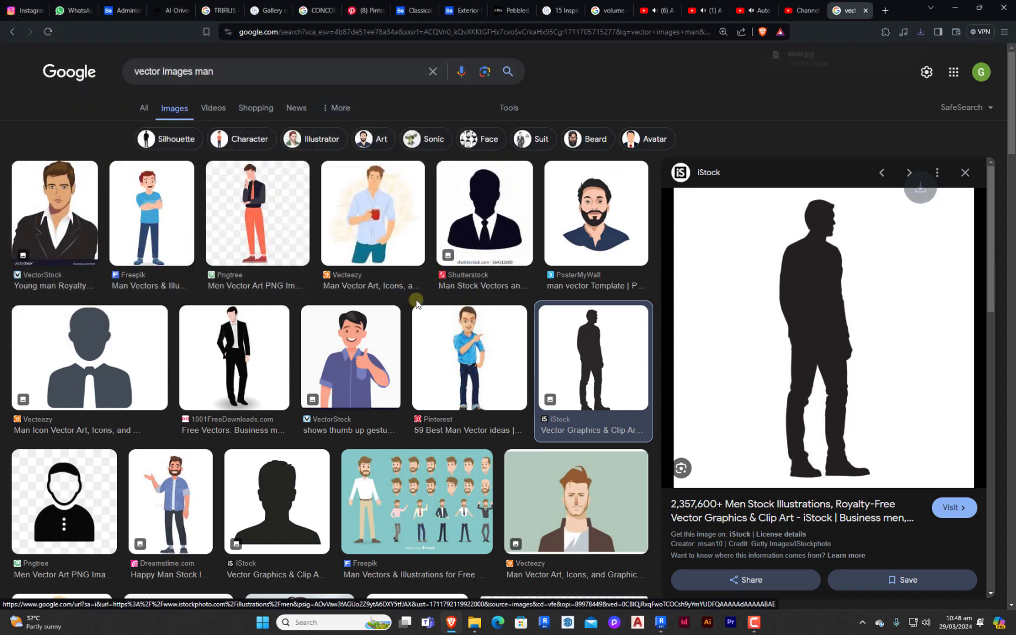
# Switch to Photoshop and create a 420 x 297 mm landscape document at 300 pixels/inch in RGB with a white background.
pyautogui.click(959, 11)
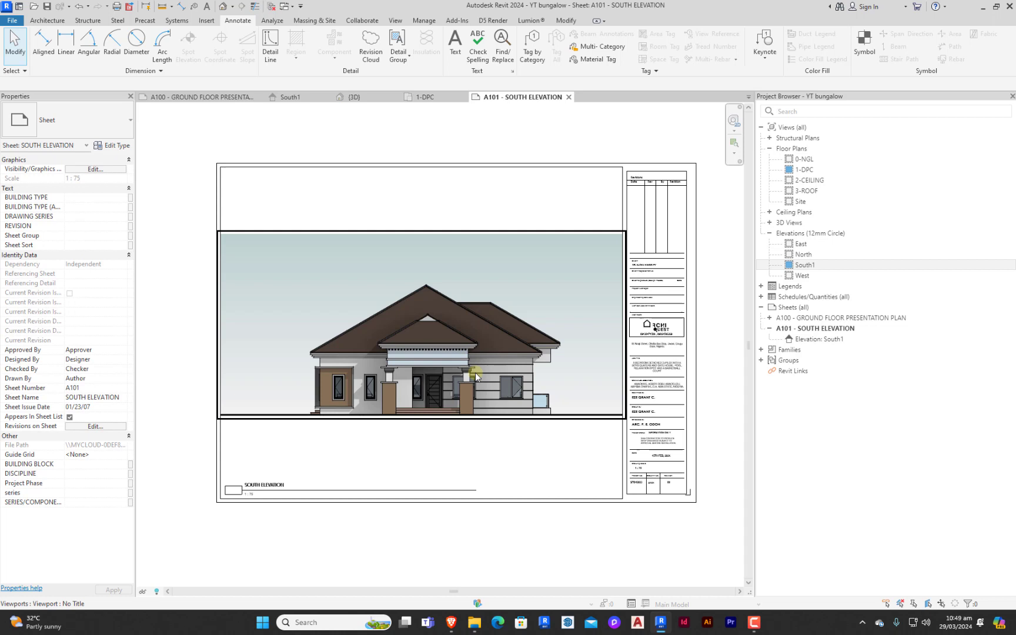
pyautogui.scroll(-2, 496, 400)
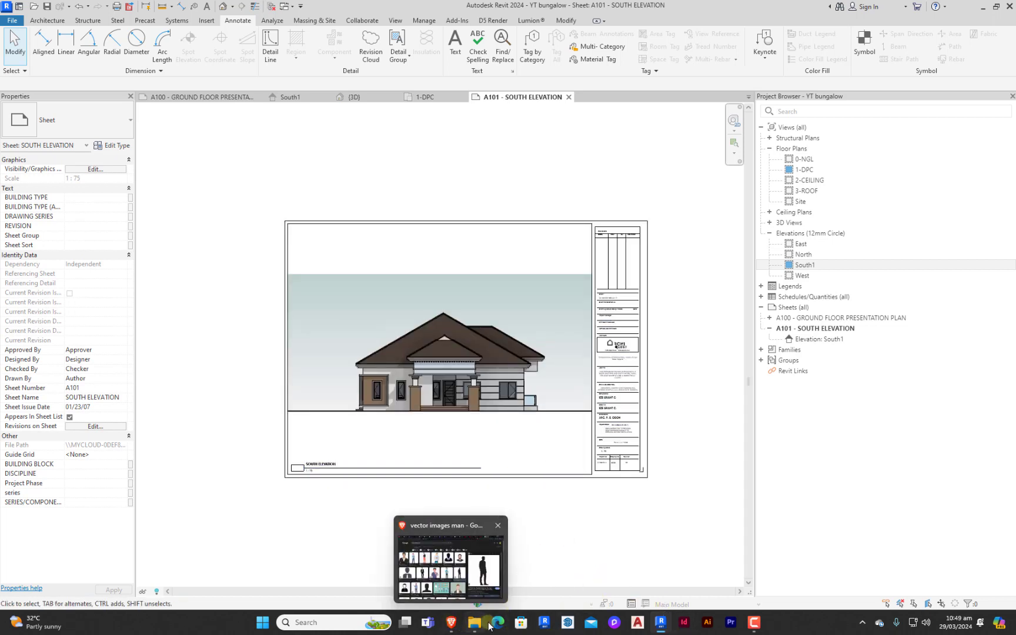
pyautogui.click(324, 622)
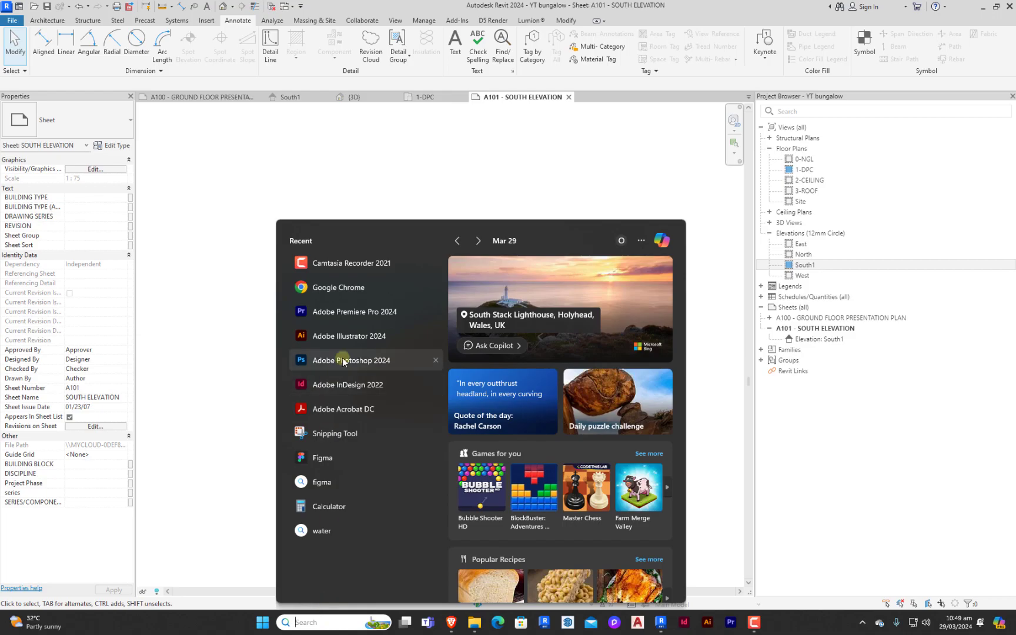
pyautogui.click(344, 361)
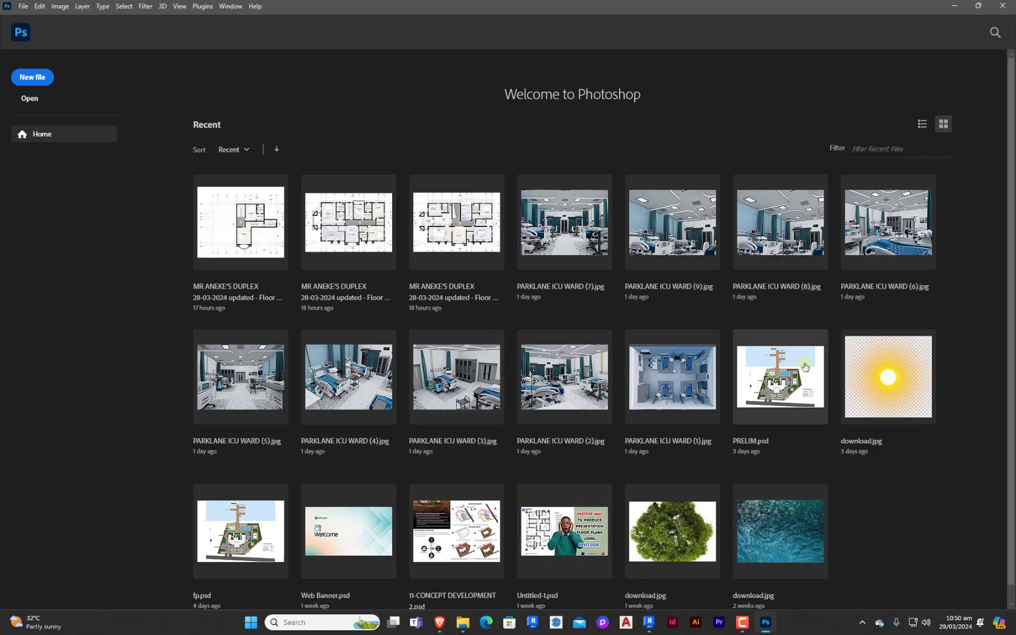
pyautogui.click(32, 78)
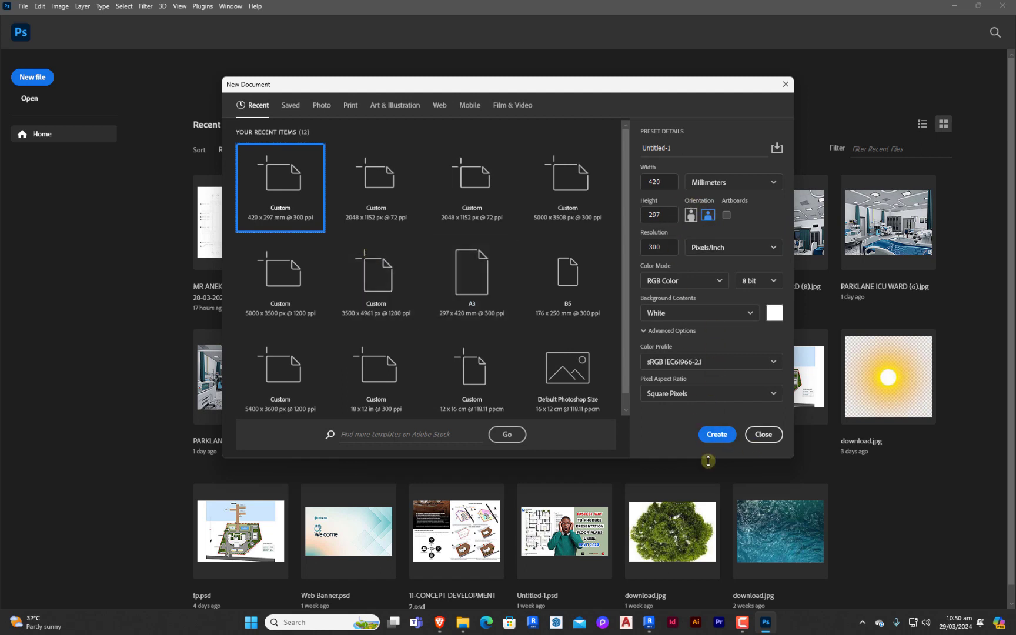
pyautogui.click(715, 435)
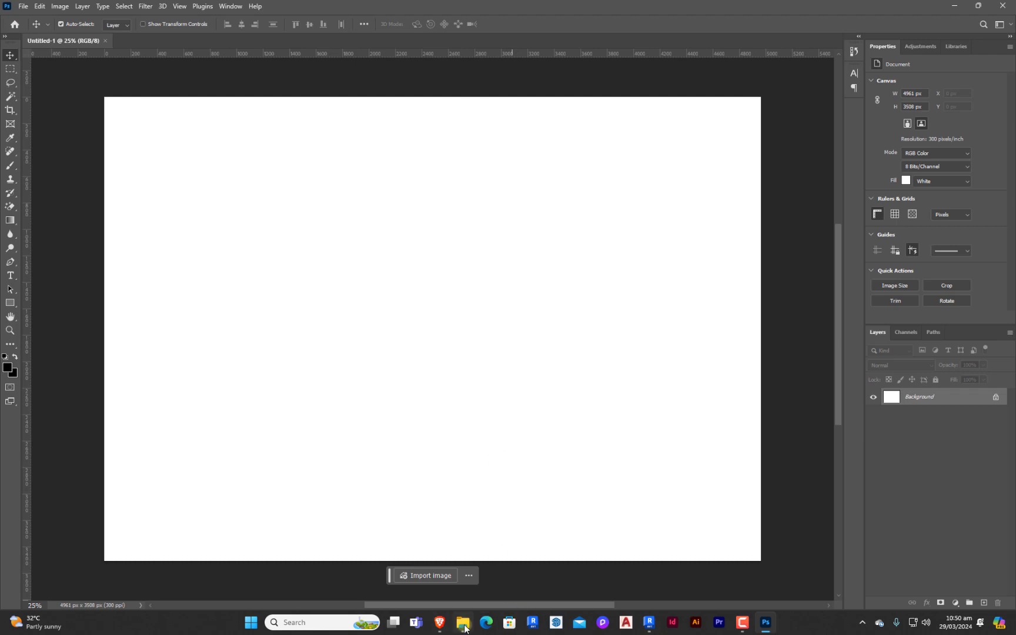
# Place the MAN image from the owner's Desktop folder onto the blank canvas at its original size.
pyautogui.click(464, 625)
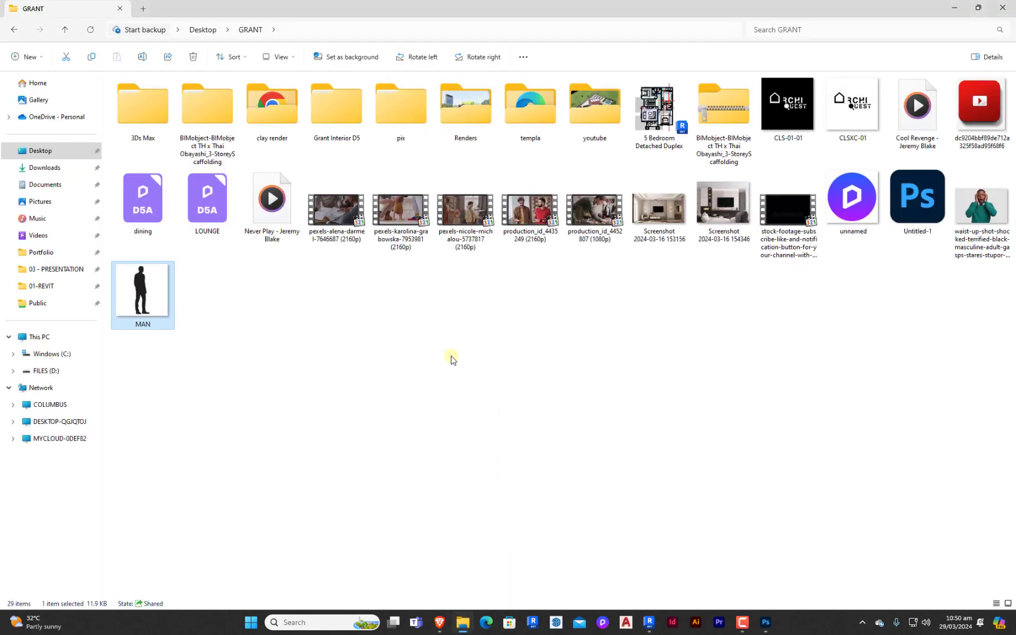
pyautogui.moveTo(145, 288); pyautogui.dragTo(447, 385)
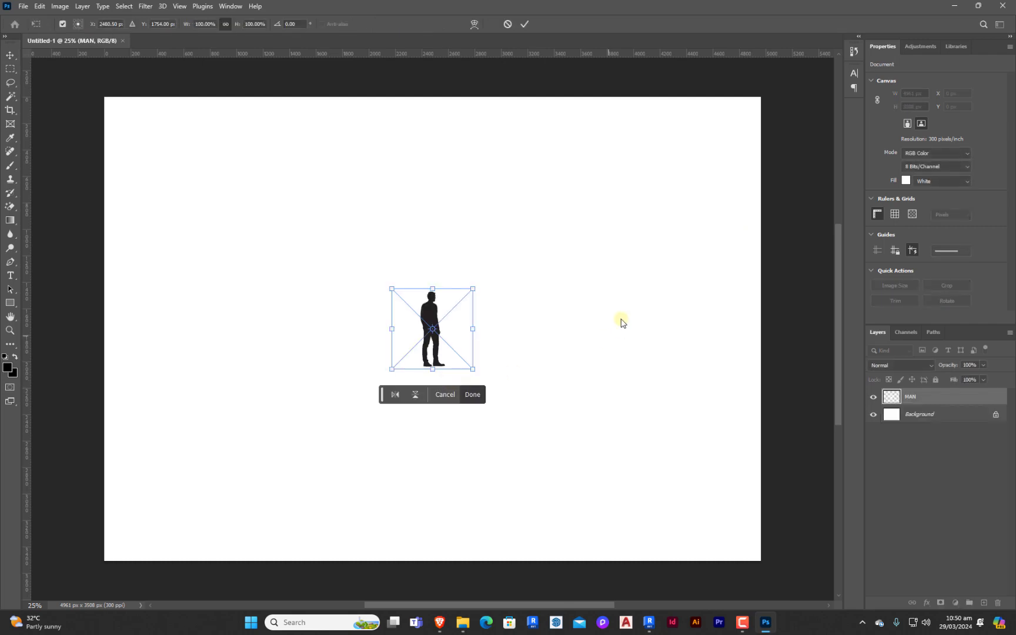
pyautogui.click(526, 24)
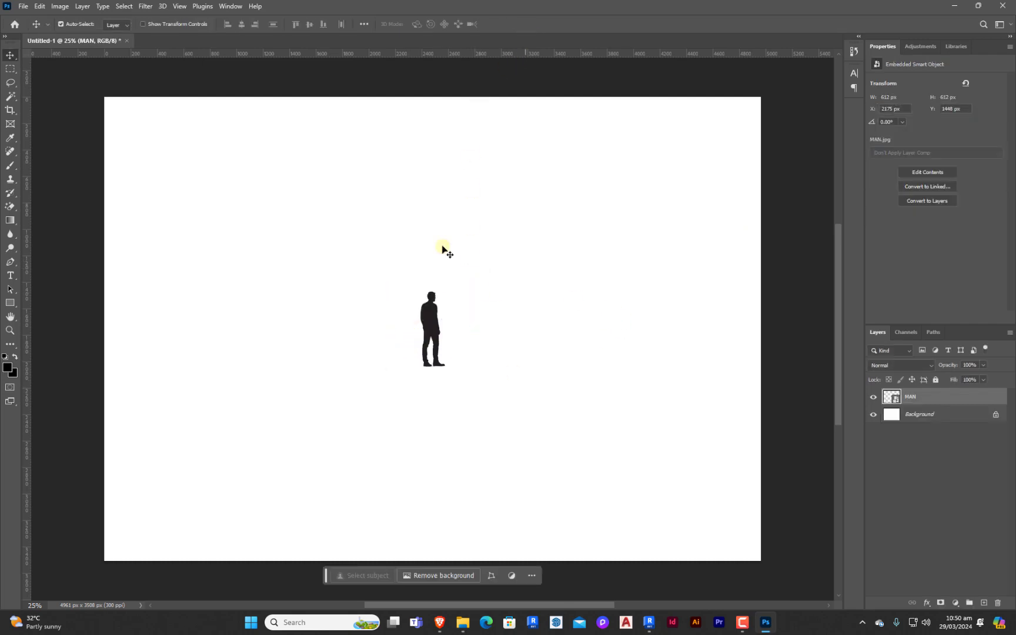
# Rasterize the MAN layer, hide the Background layer and erase the white around the silhouette with the Magic Eraser.
pyautogui.click(11, 209)
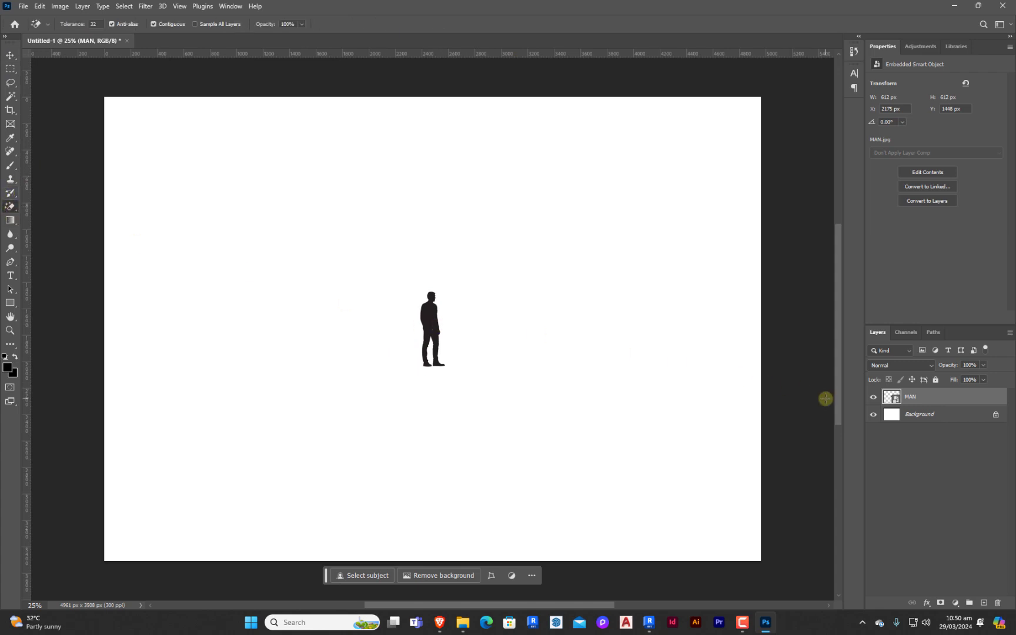
pyautogui.click(415, 306)
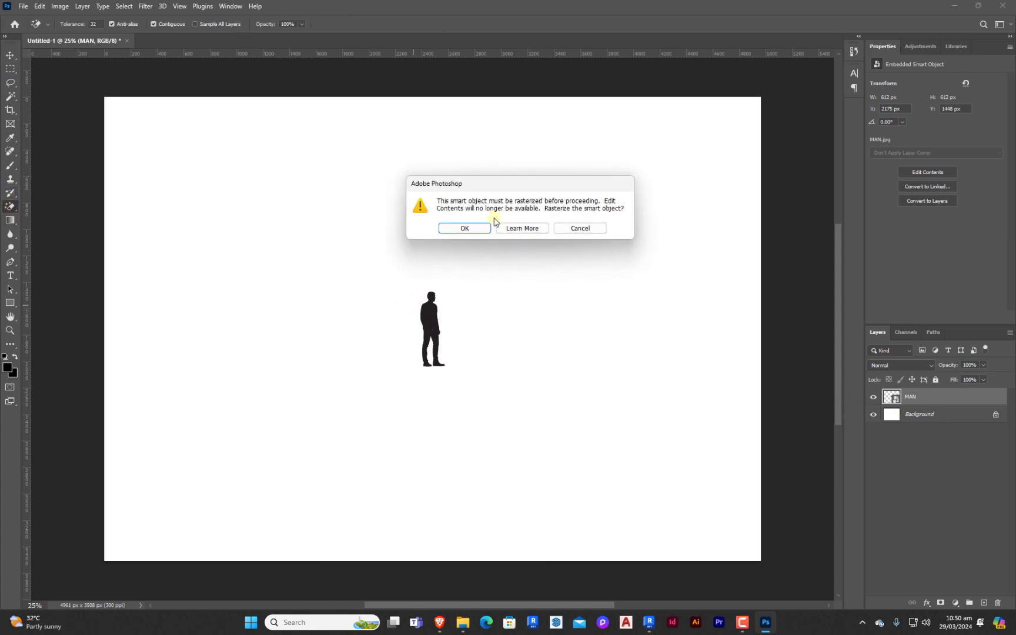
pyautogui.click(464, 228)
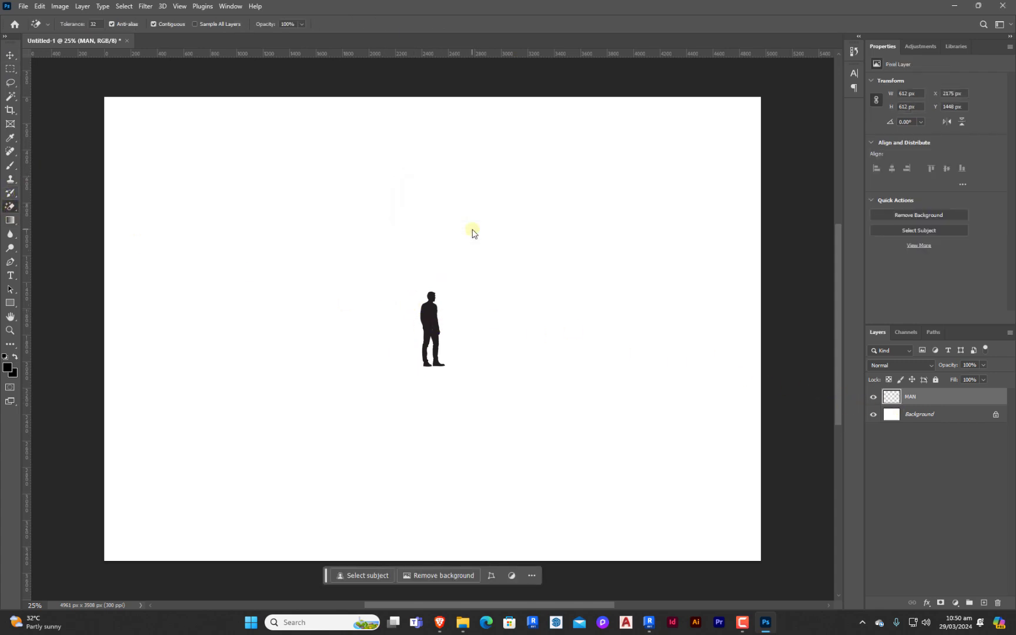
pyautogui.click(874, 417)
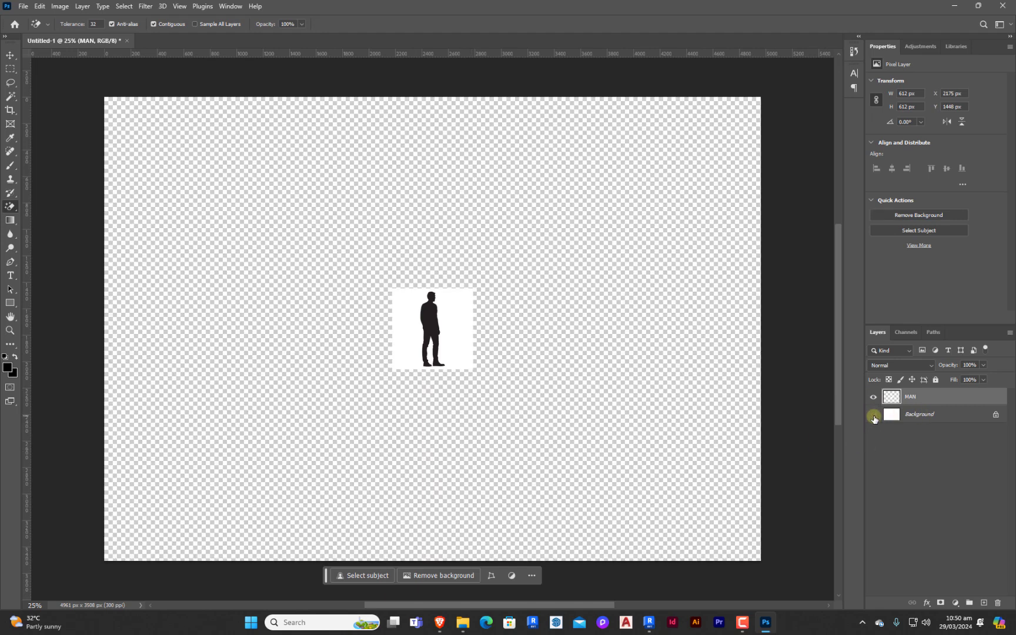
pyautogui.click(452, 326)
pyautogui.click(10, 56)
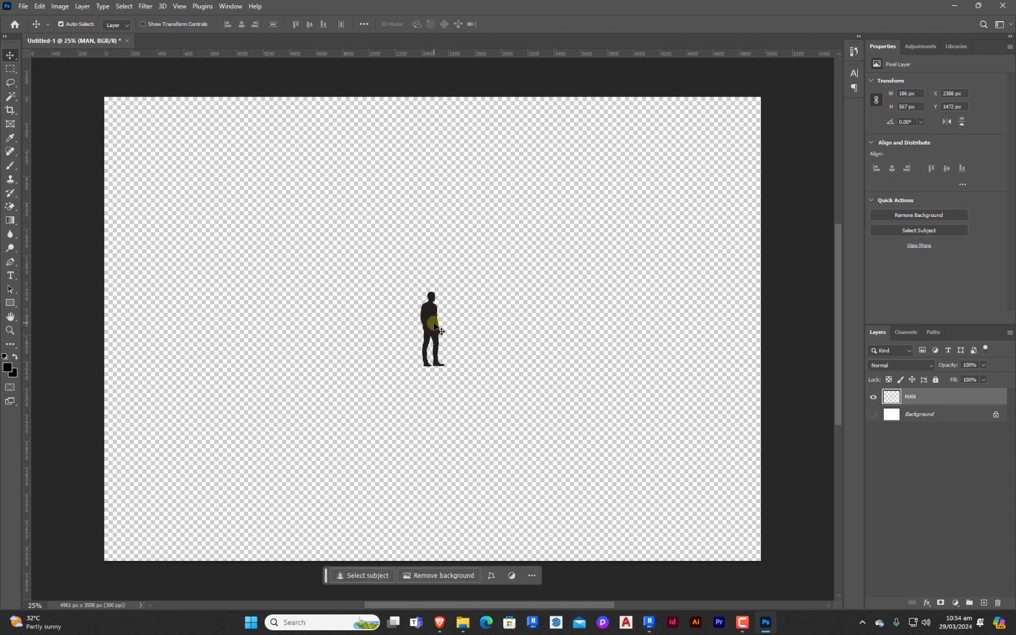
# Scale the man silhouette proportionally to span the full canvas height, about 619%.
pyautogui.hotkey('ctrl', 't')
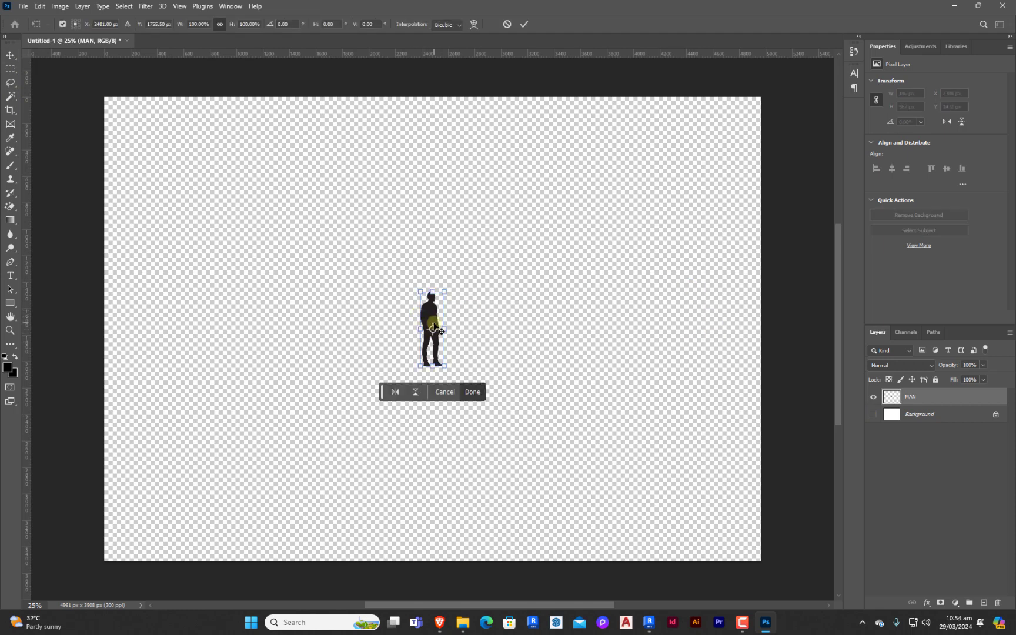
pyautogui.moveTo(435, 292); pyautogui.dragTo(421, 97)
pyautogui.moveTo(434, 367); pyautogui.dragTo(432, 560)
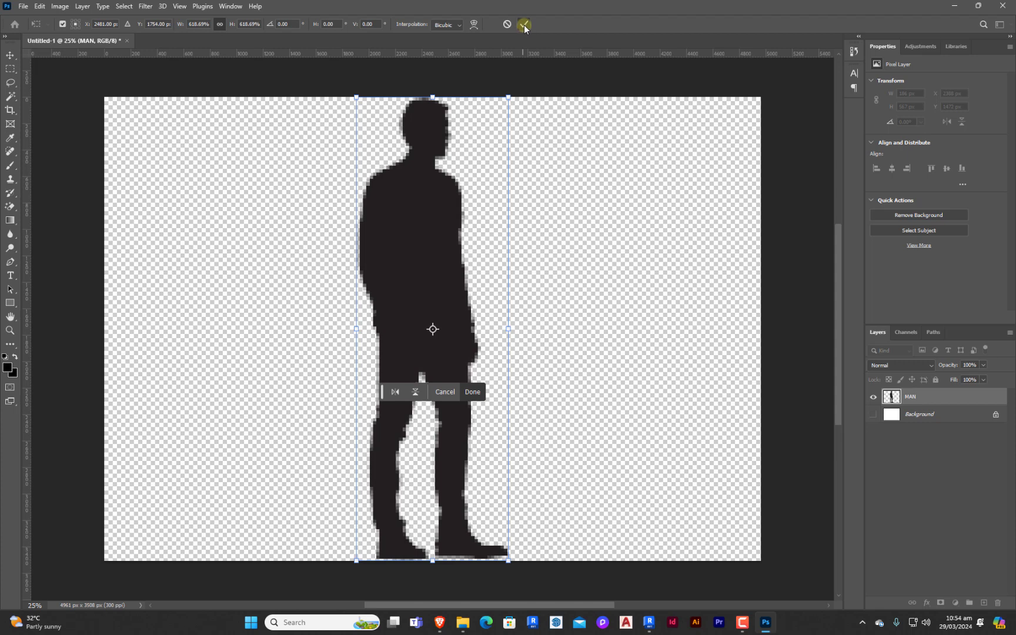
pyautogui.click(524, 25)
# Quick-export the silhouette as Untitled-1 in PNG format to the owner's Desktop folder, replacing the existing file.
pyautogui.click(24, 7)
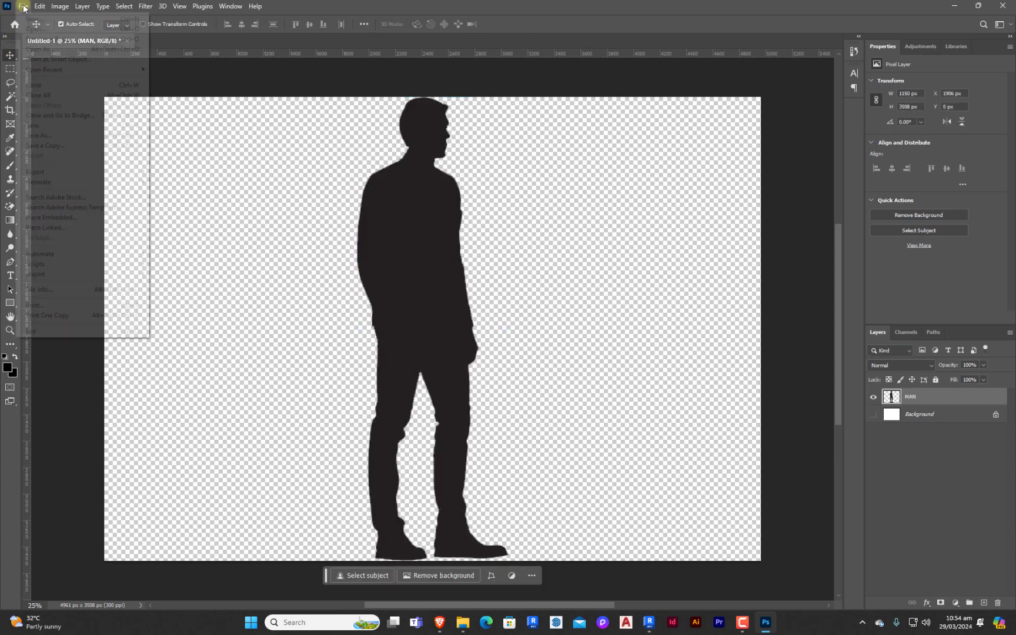
pyautogui.moveTo(33, 171)
pyautogui.click(183, 170)
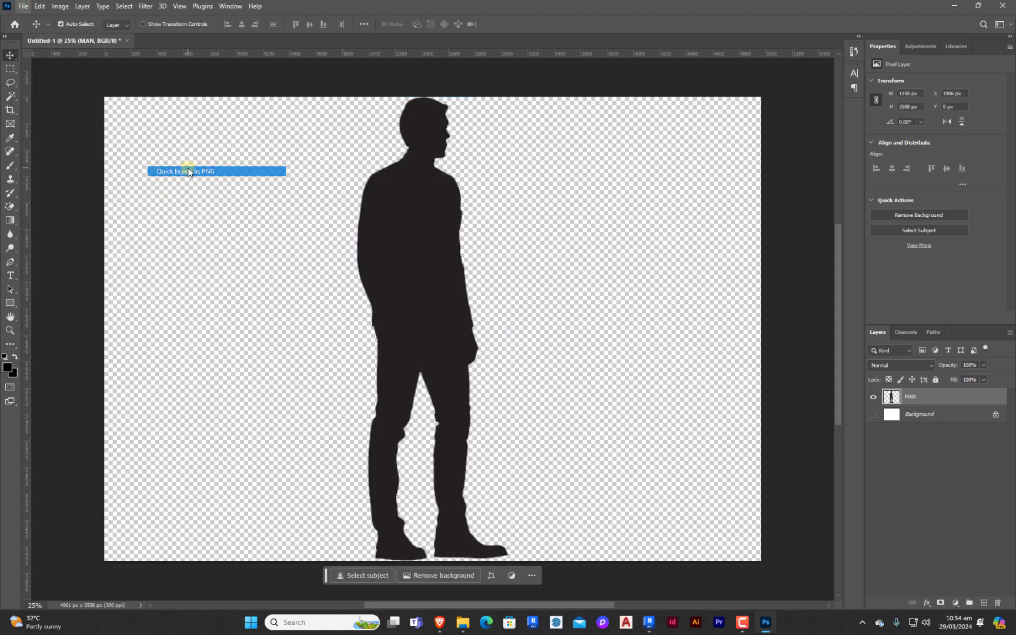
pyautogui.scroll(-1, 342, 324)
pyautogui.scroll(-5, 343, 324)
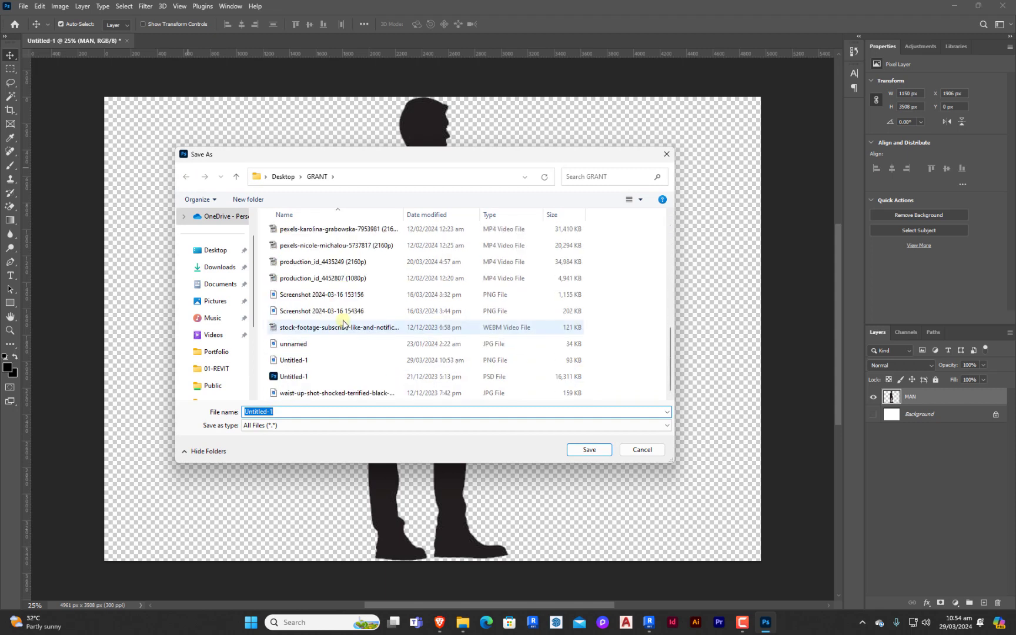
pyautogui.click(586, 458)
pyautogui.click(528, 313)
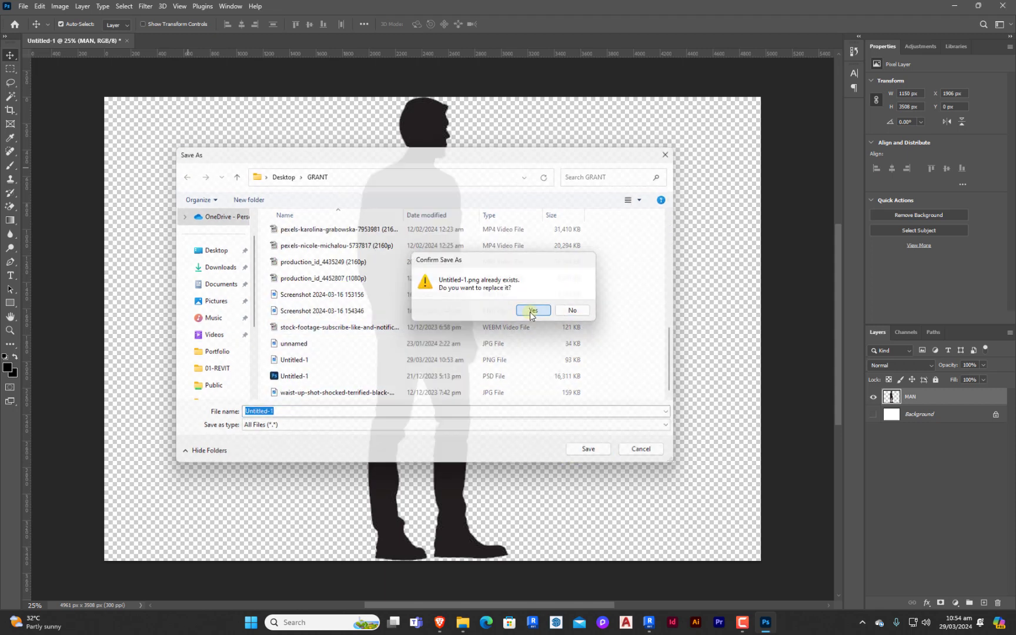
# Open Untitled-1.png from the folder in the Photos editor and crop both sides to about 1397 x 3508 pixels.
pyautogui.click(954, 5)
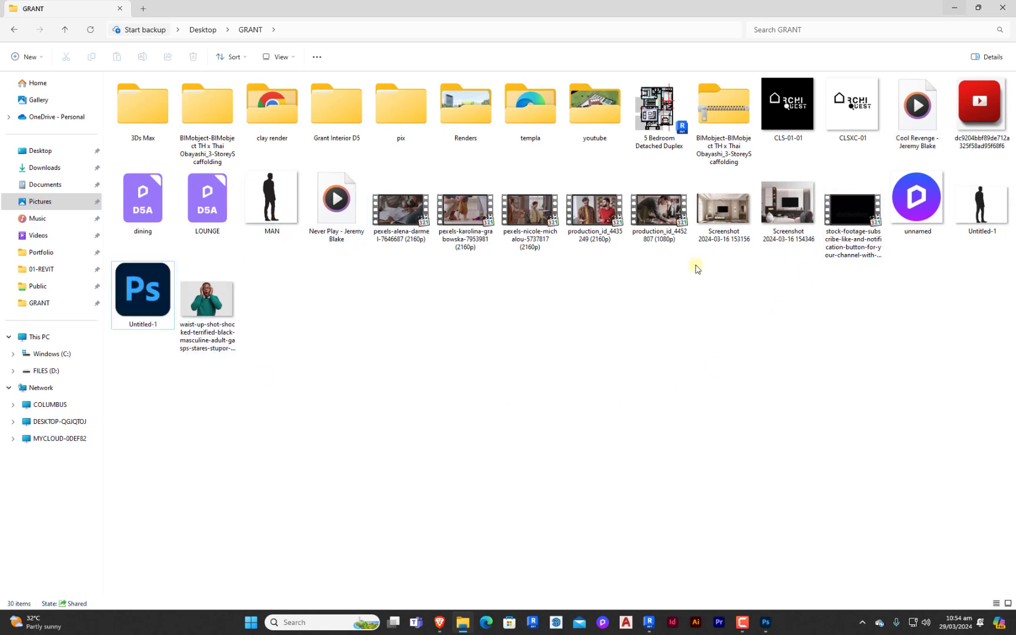
pyautogui.doubleClick(986, 208)
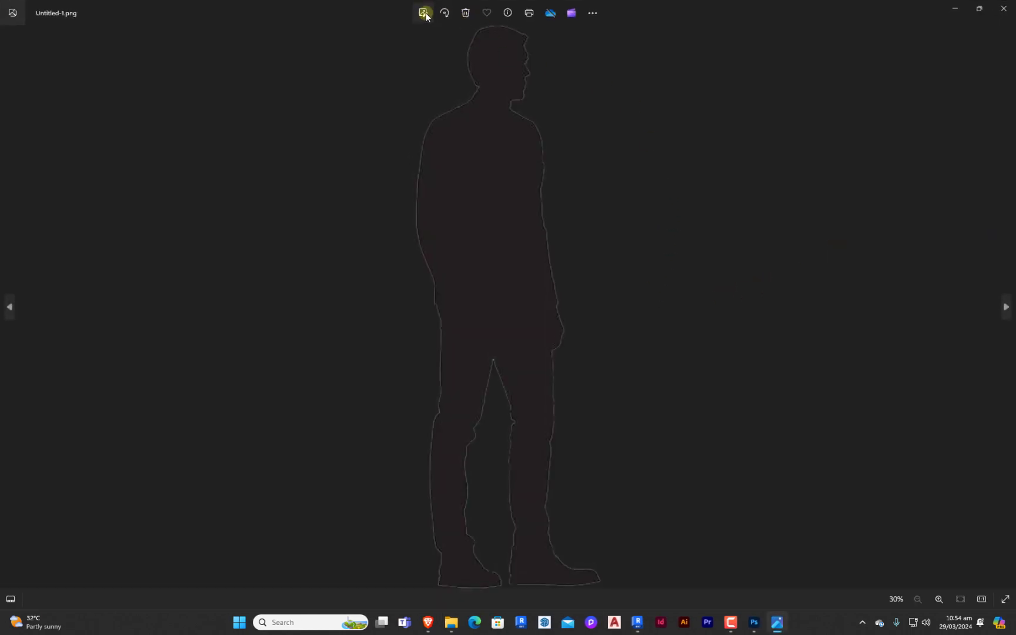
pyautogui.click(424, 17)
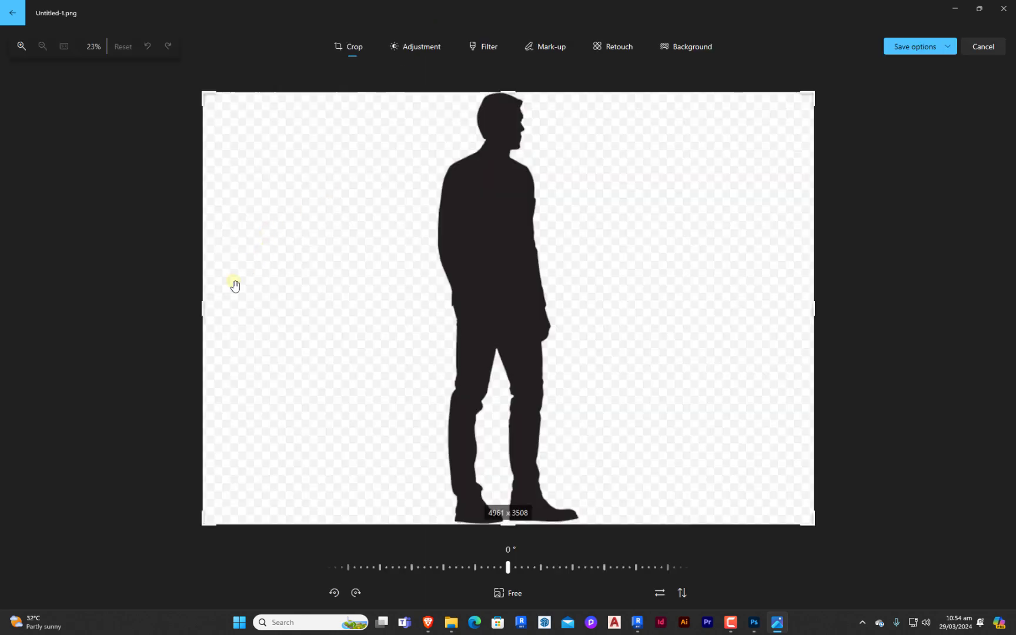
pyautogui.moveTo(202, 310); pyautogui.dragTo(415, 310)
pyautogui.moveTo(709, 307); pyautogui.dragTo(481, 306)
# Save the cropped image as a PNG copy over Untitled-1 in the owner's Desktop folder and close the viewer.
pyautogui.click(917, 48)
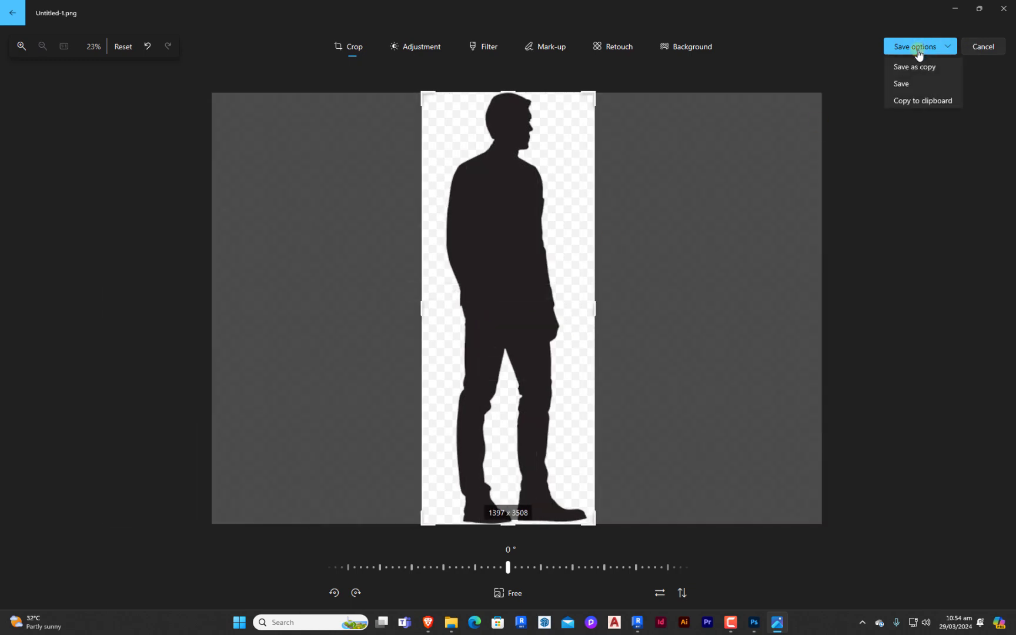
pyautogui.click(912, 67)
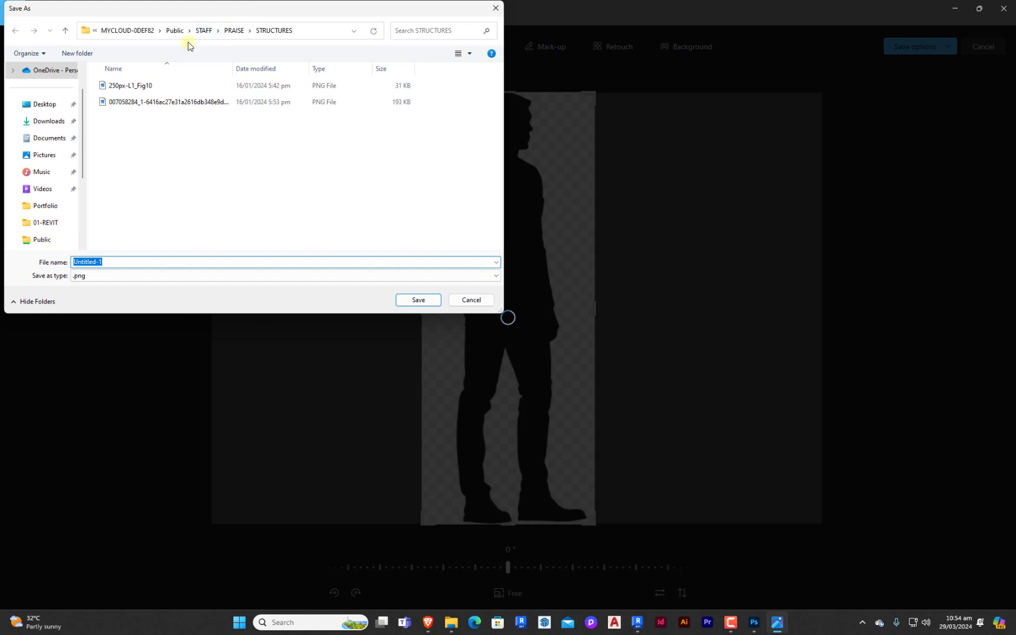
pyautogui.click(41, 104)
pyautogui.scroll(3, 147, 135)
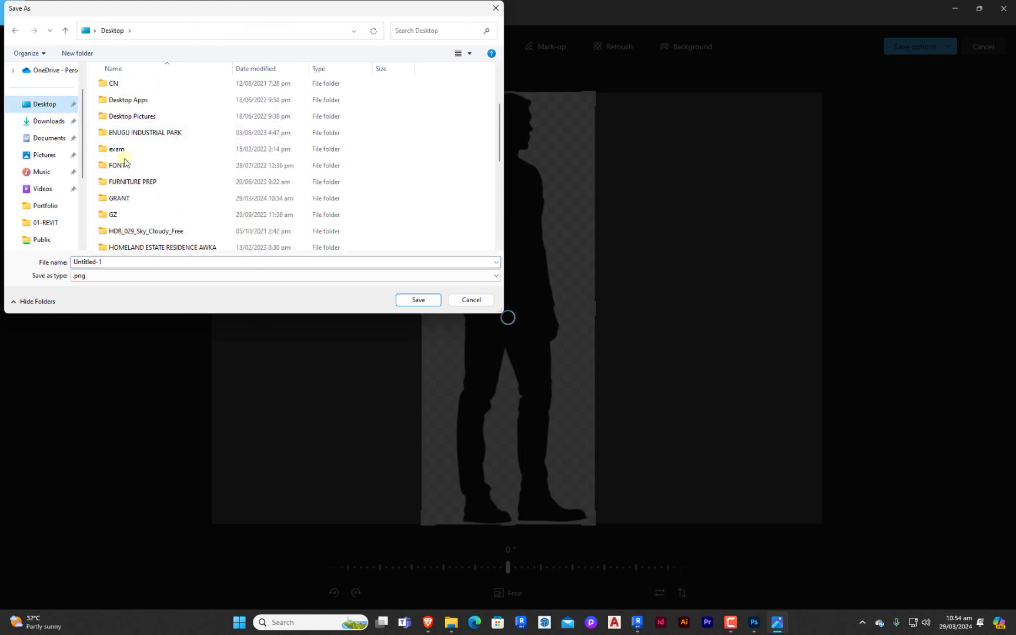
pyautogui.doubleClick(124, 200)
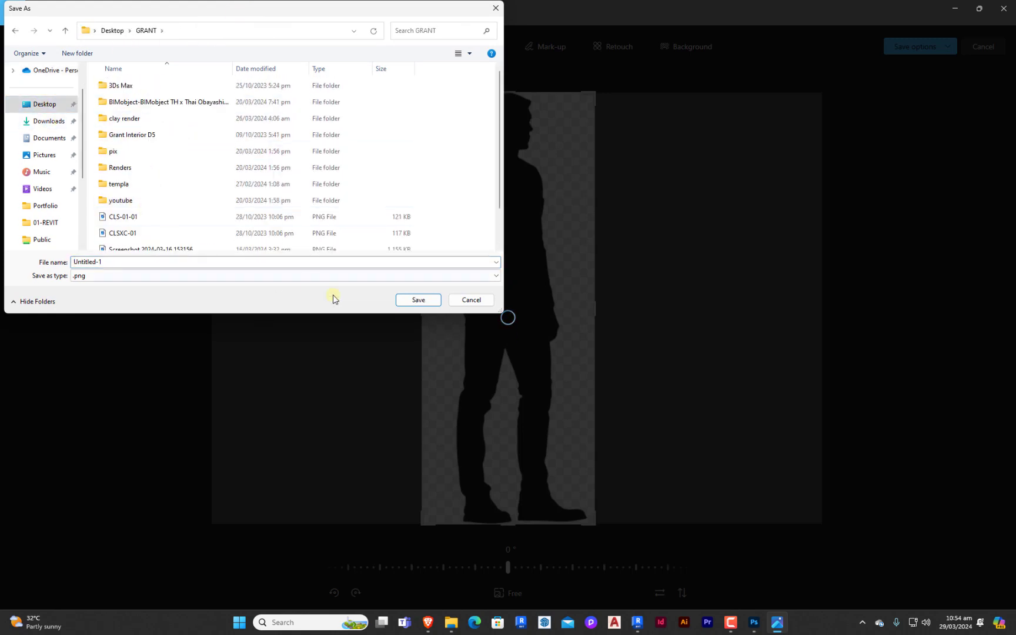
pyautogui.click(419, 302)
pyautogui.click(527, 311)
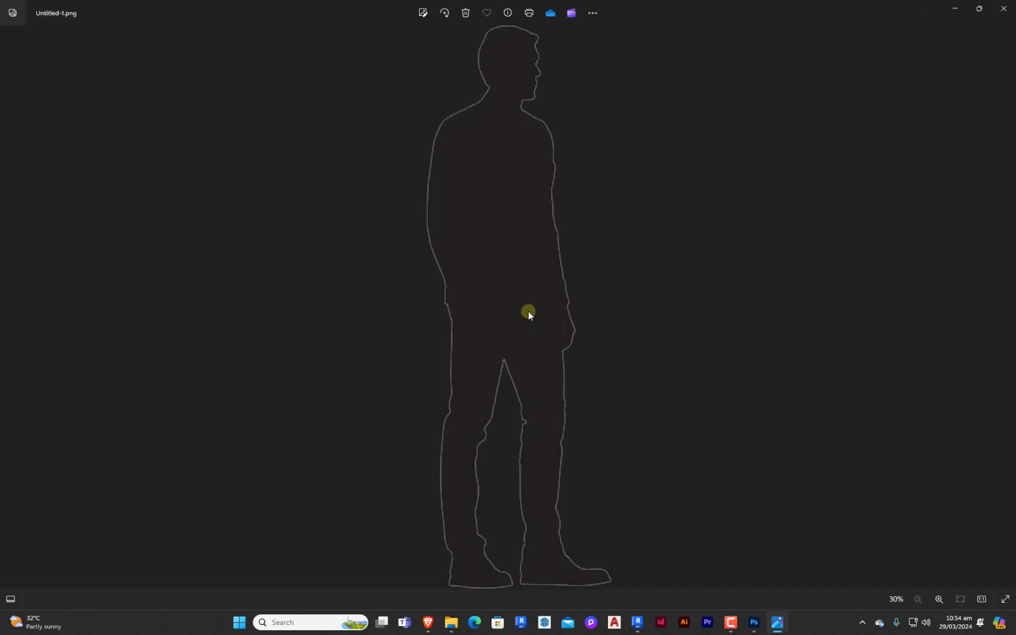
pyautogui.click(1003, 9)
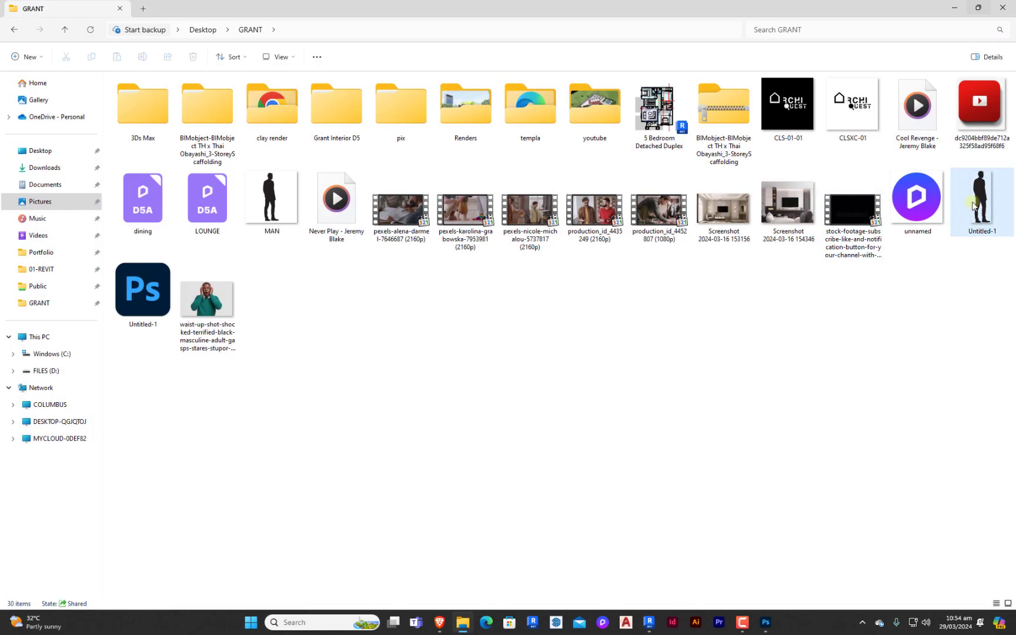
# Switch to Revit, open the South1 elevation and insert Untitled-1.png from the folder beside the bungalow.
pyautogui.click(649, 621)
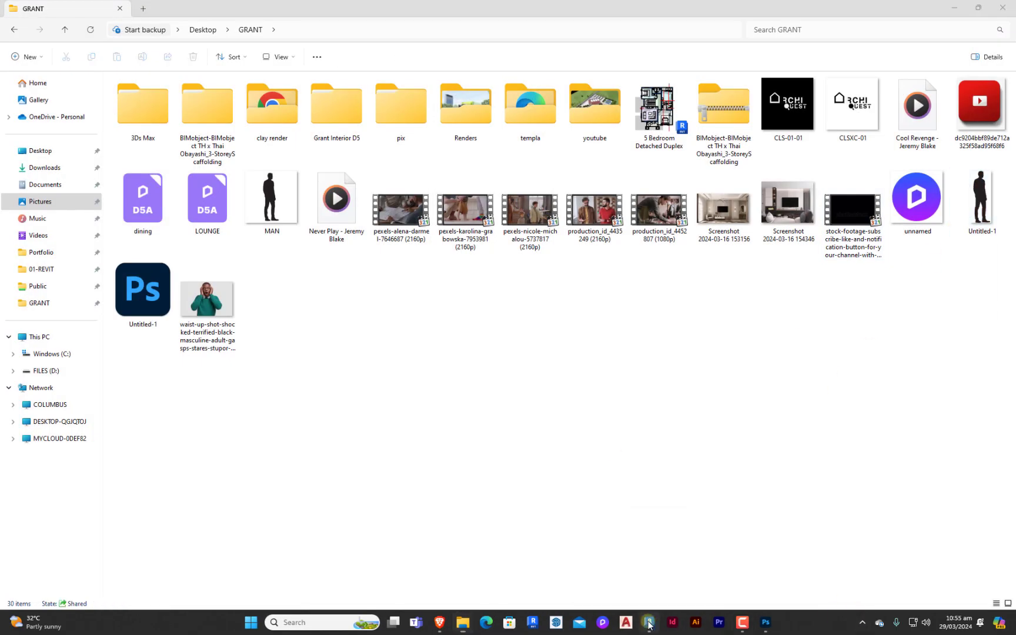
pyautogui.click(812, 268)
pyautogui.doubleClick(811, 265)
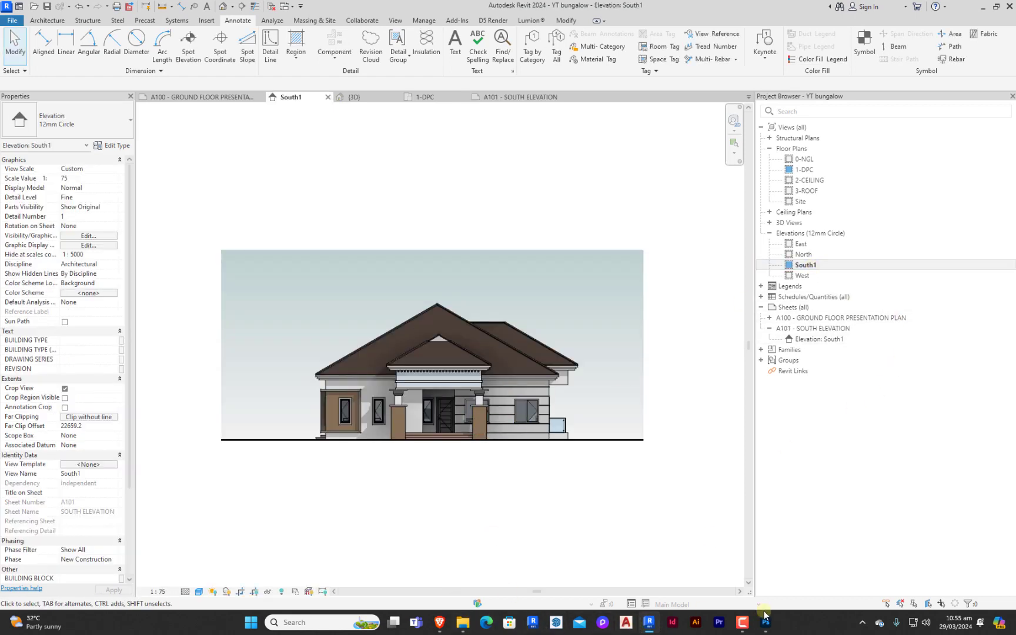
pyautogui.click(463, 622)
pyautogui.click(974, 234)
pyautogui.click(649, 622)
pyautogui.moveTo(585, 396); pyautogui.dragTo(586, 396)
pyautogui.click(608, 409)
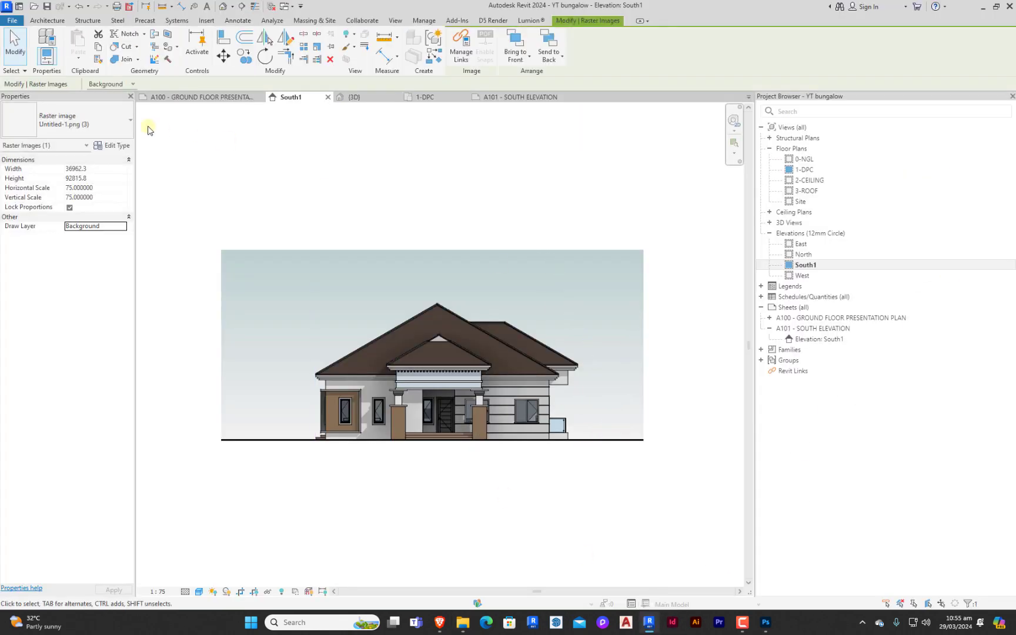
# Set the silhouette image's draw layer to Foreground and turn off cropping for the South1 view.
pyautogui.click(124, 227)
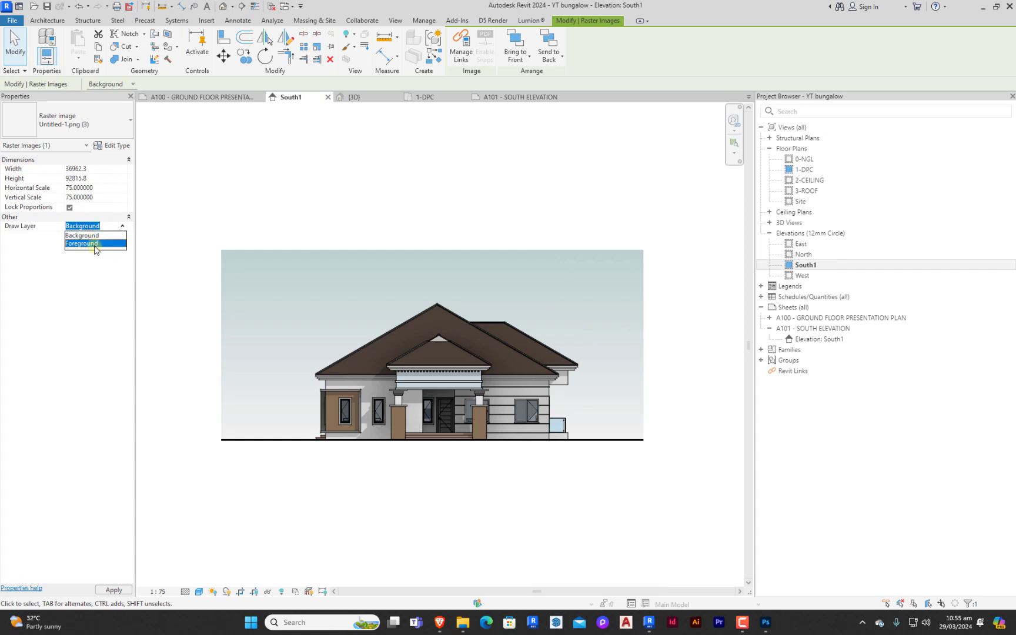
pyautogui.click(94, 246)
pyautogui.scroll(-3, 468, 344)
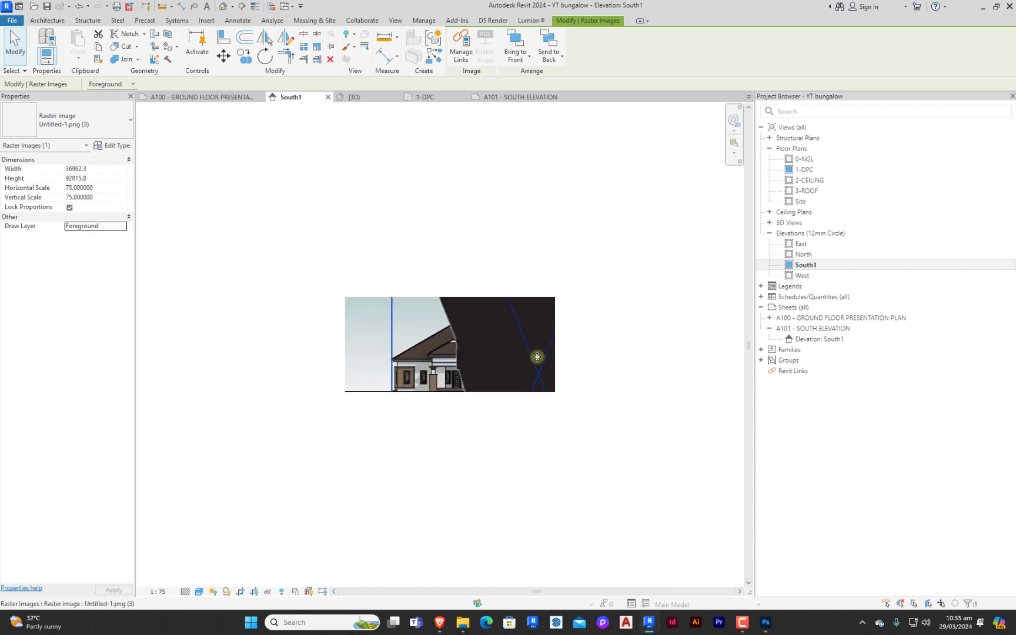
pyautogui.click(242, 594)
pyautogui.scroll(-3, 416, 415)
# Scale the silhouette down to about 975 x 2449 mm and stand it on the ground line just right of the house.
pyautogui.click(468, 348)
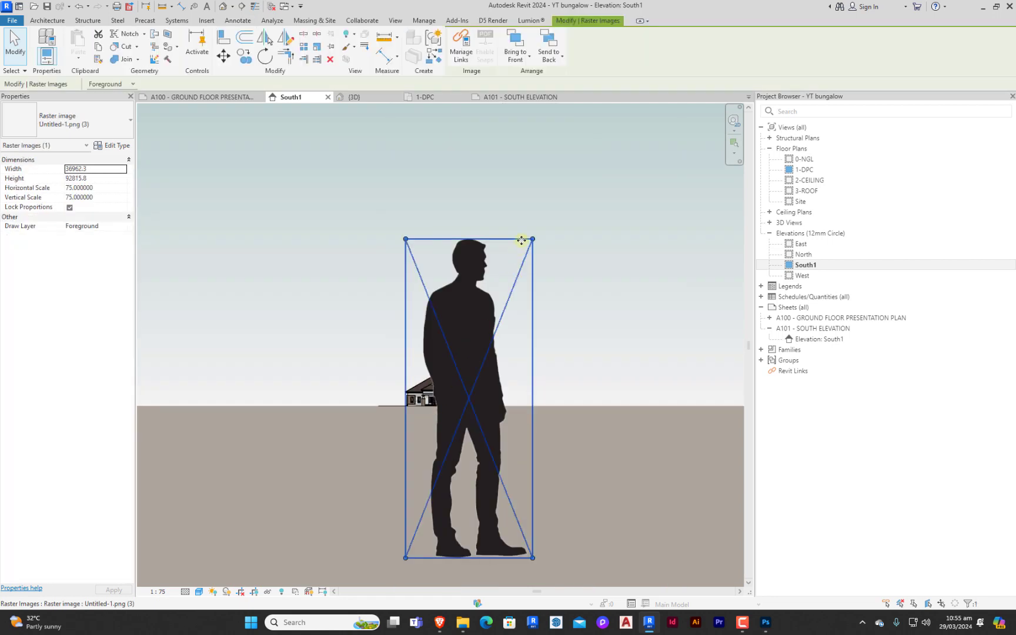
pyautogui.click(535, 240)
pyautogui.click(525, 249)
pyautogui.moveTo(532, 240); pyautogui.dragTo(482, 411)
pyautogui.scroll(3, 482, 412)
pyautogui.moveTo(448, 453); pyautogui.dragTo(485, 391)
pyautogui.scroll(4, 482, 363)
pyautogui.moveTo(502, 375); pyautogui.dragTo(611, 312, button='middle')
pyautogui.moveTo(571, 327); pyautogui.dragTo(440, 372)
pyautogui.moveTo(477, 304); pyautogui.dragTo(468, 356)
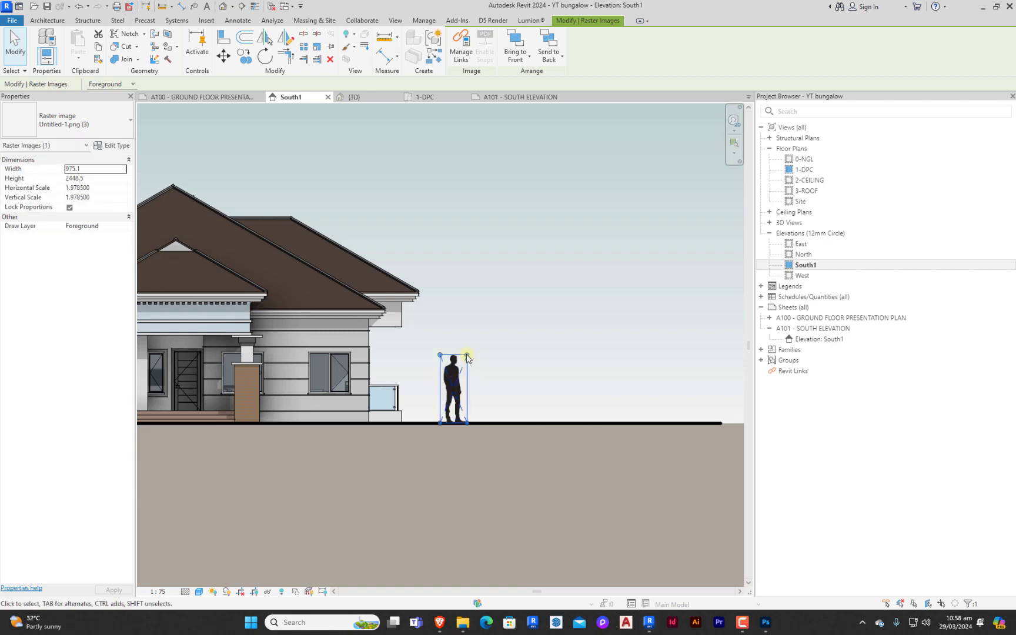
# Turn cropping back on for the South1 elevation.
pyautogui.scroll(-3, 479, 388)
pyautogui.scroll(-2, 495, 400)
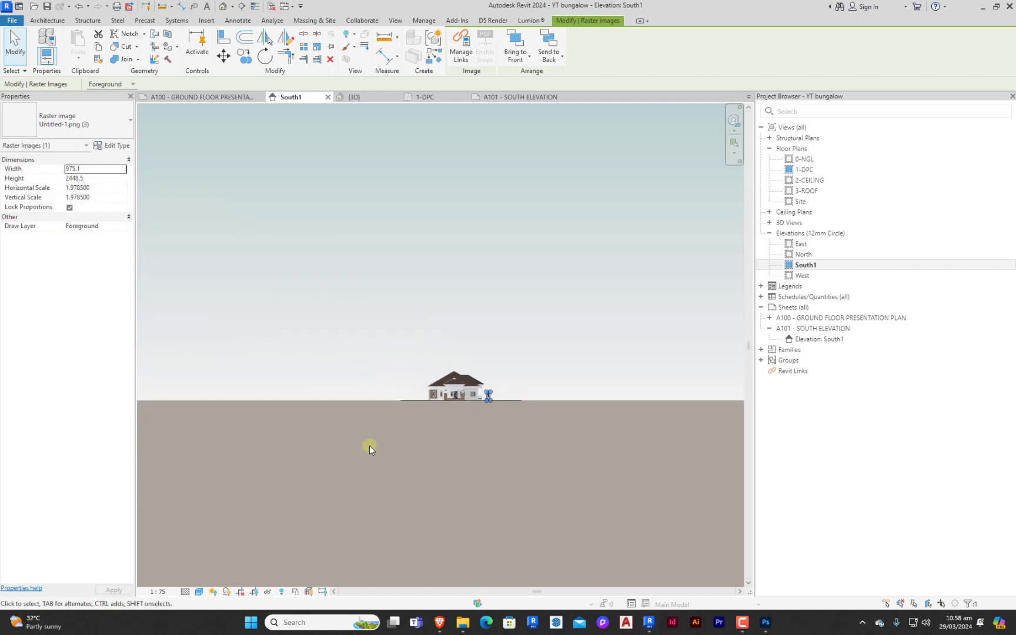
pyautogui.click(240, 593)
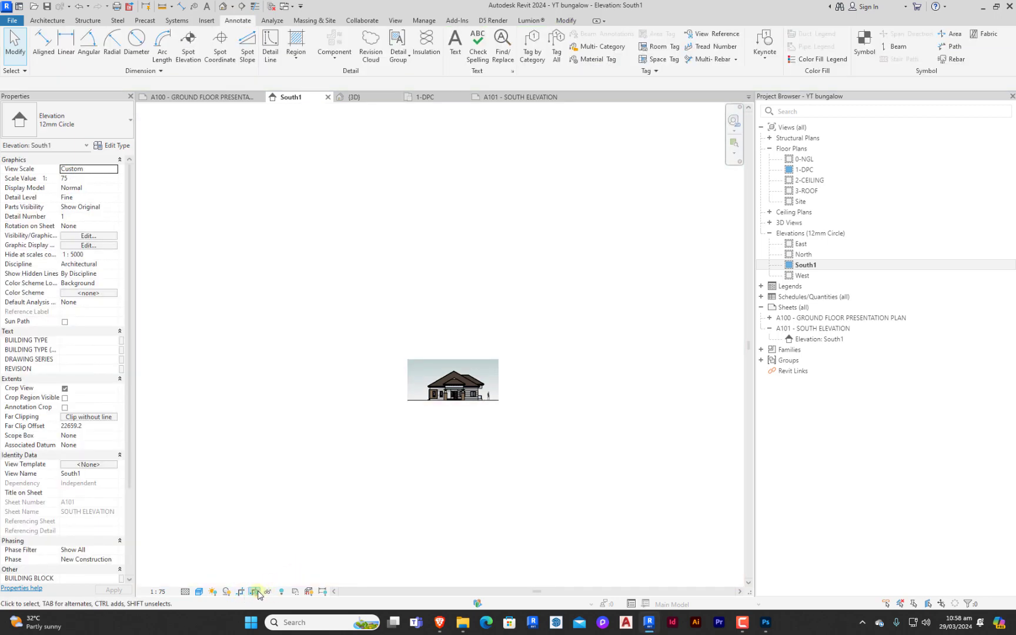
# Check the silhouette's scale against the house in South1 and on sheet A101 - SOUTH ELEVATION.
pyautogui.scroll(5, 460, 391)
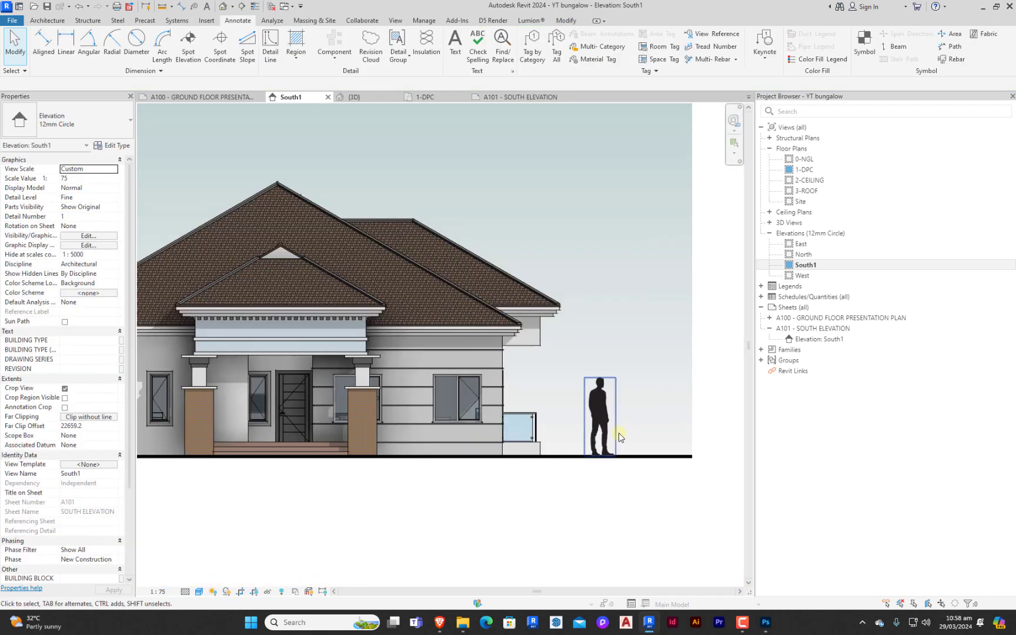
pyautogui.click(604, 422)
pyautogui.scroll(-5, 527, 451)
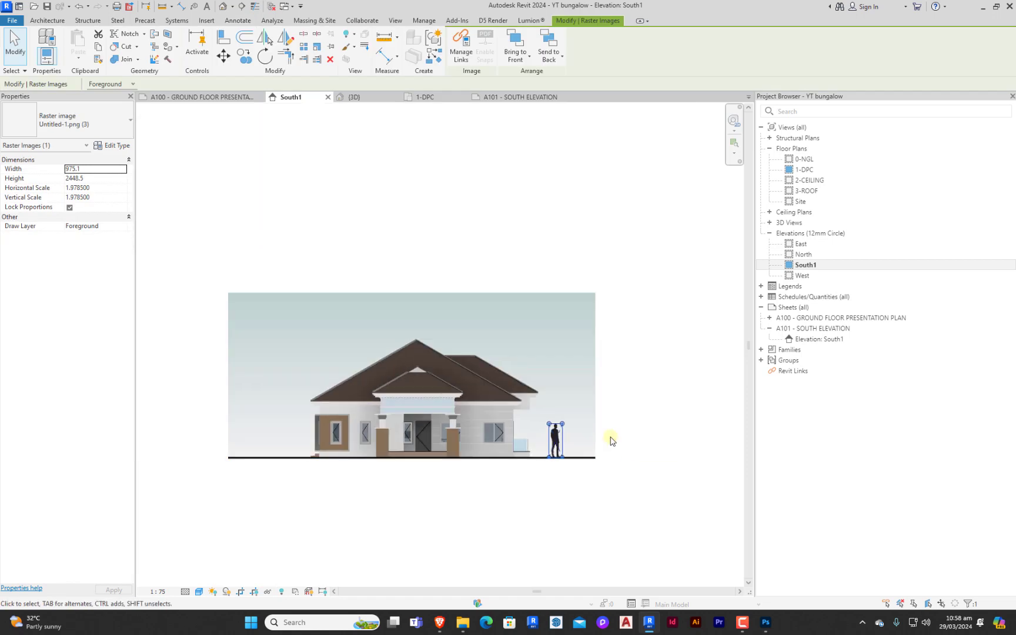
pyautogui.click(608, 438)
pyautogui.click(521, 98)
pyautogui.scroll(5, 547, 344)
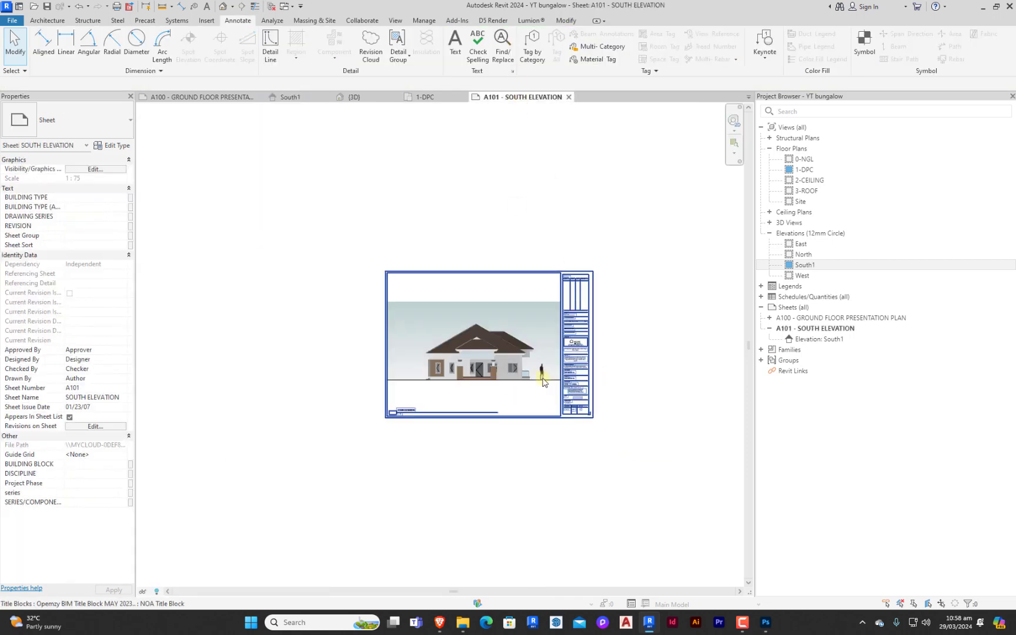
# Activate the South1 elevation view within sheet A101 for editing.
pyautogui.scroll(-5, 576, 420)
pyautogui.doubleClick(576, 420)
pyautogui.scroll(8, 588, 411)
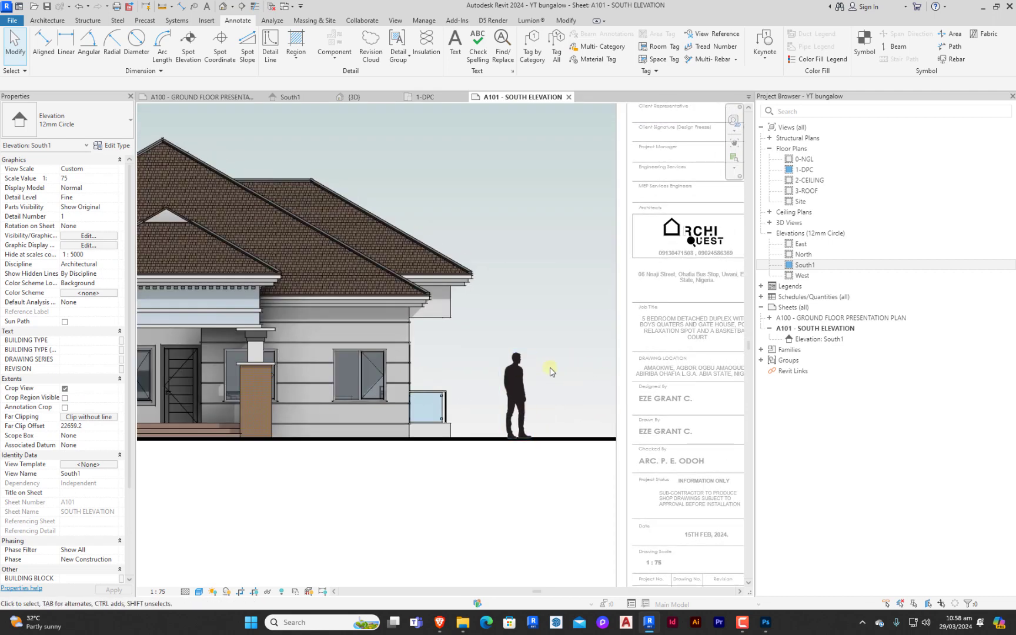
# Examine the man silhouette's scale and placement beside the house on the sheet.
pyautogui.scroll(-5, 566, 404)
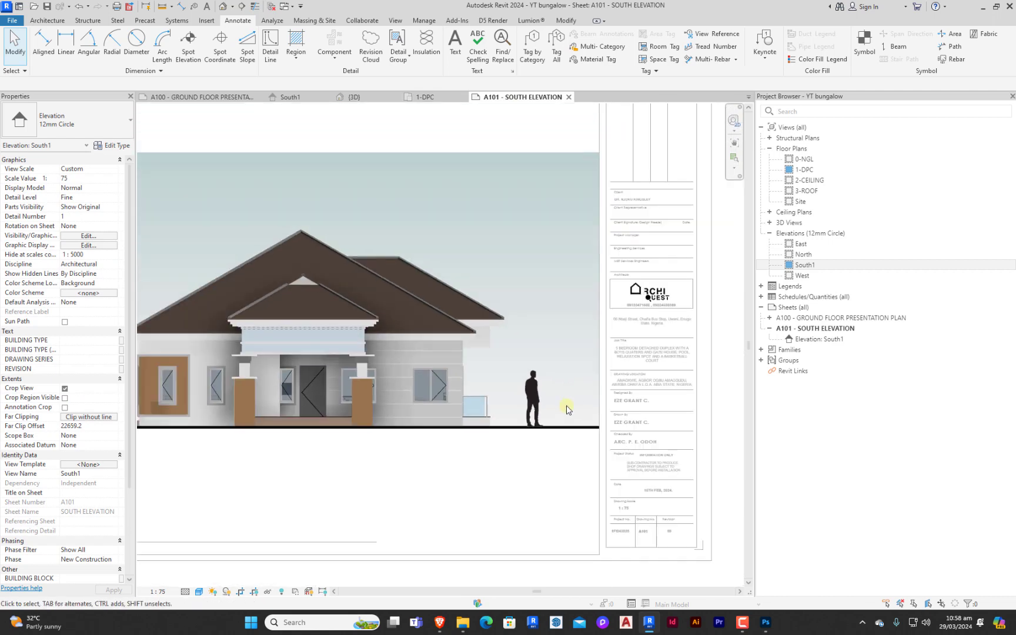
pyautogui.scroll(4, 561, 411)
pyautogui.scroll(-4, 558, 422)
pyautogui.scroll(3, 552, 418)
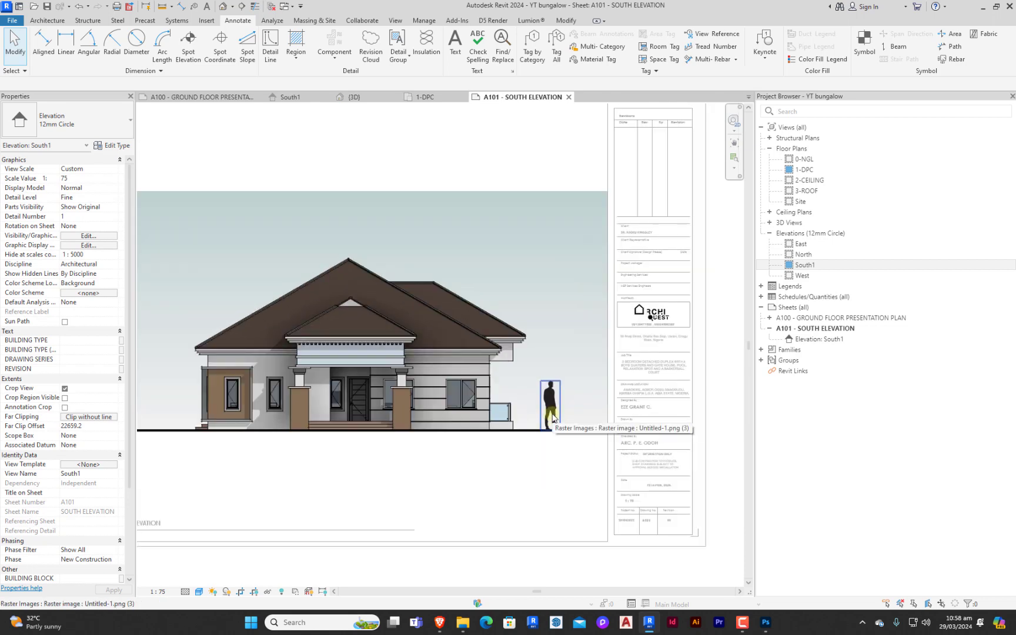
pyautogui.scroll(-2, 441, 403)
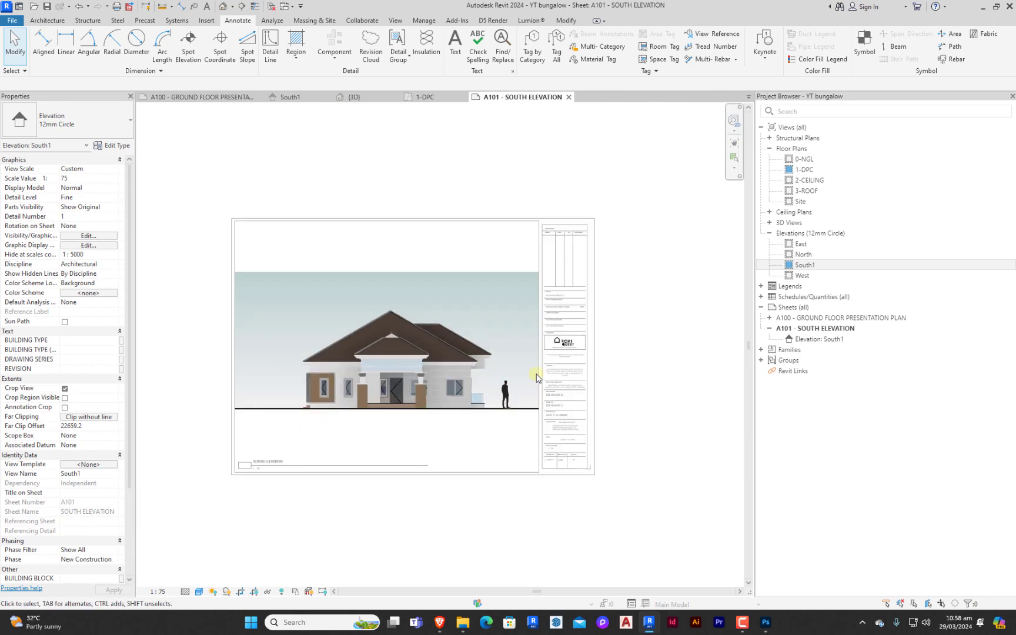
pyautogui.moveTo(439, 404); pyautogui.dragTo(472, 402, button='middle')
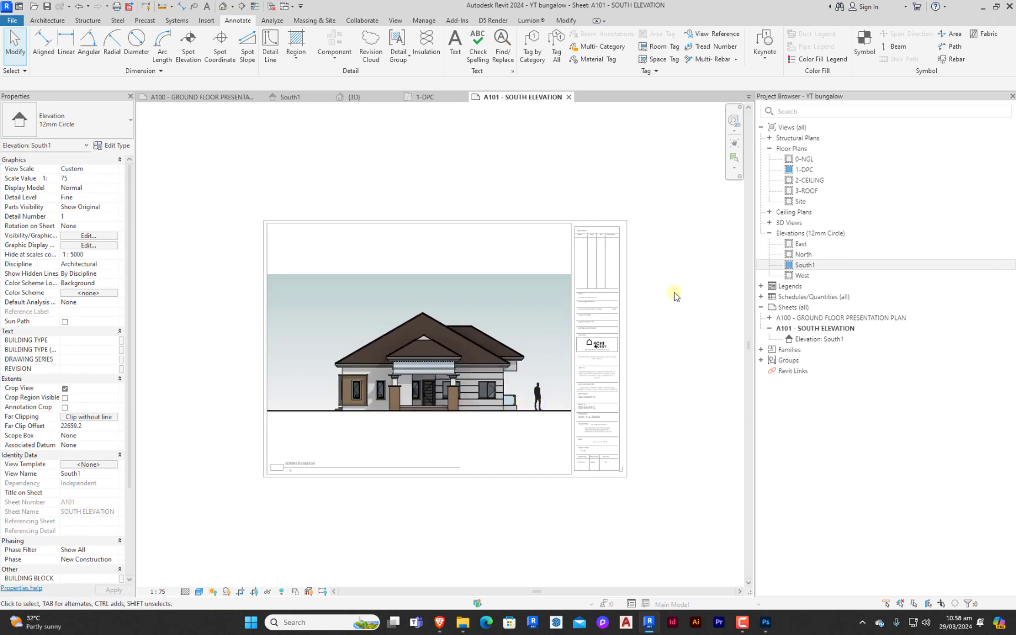
pyautogui.scroll(4, 544, 403)
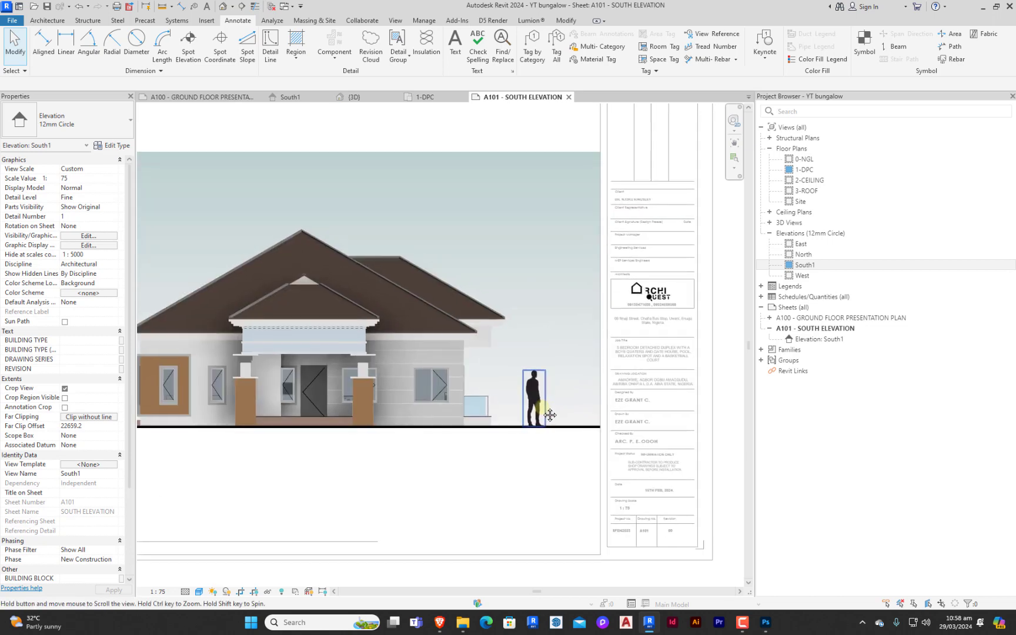
pyautogui.scroll(-4, 548, 418)
pyautogui.scroll(3, 622, 341)
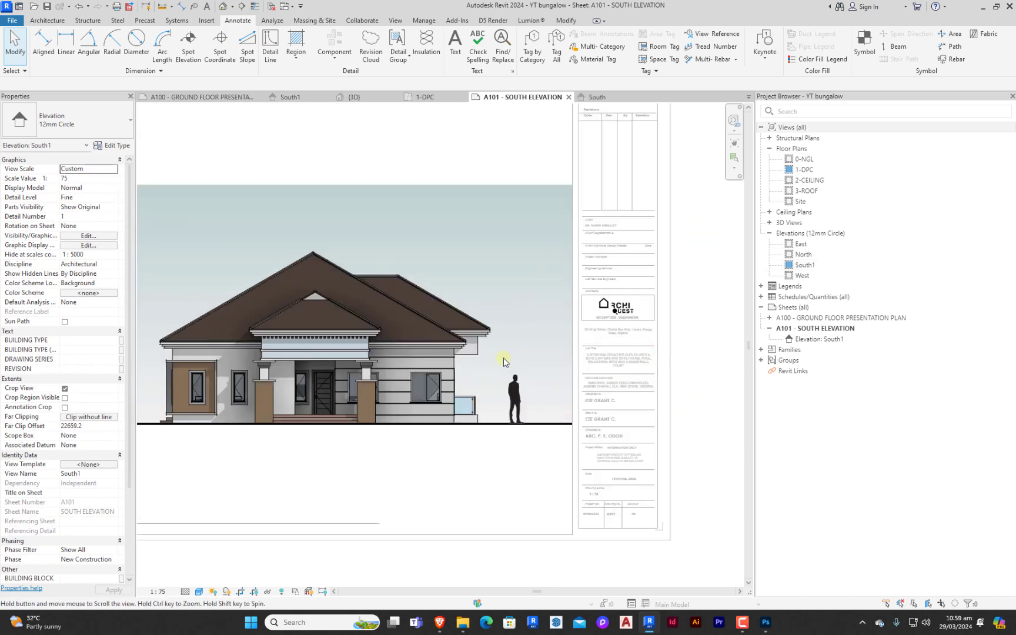
# Paste the copied couple silhouette left of the house and nudge it down onto the ground line.
pyautogui.moveTo(499, 371); pyautogui.dragTo(664, 365, button='middle')
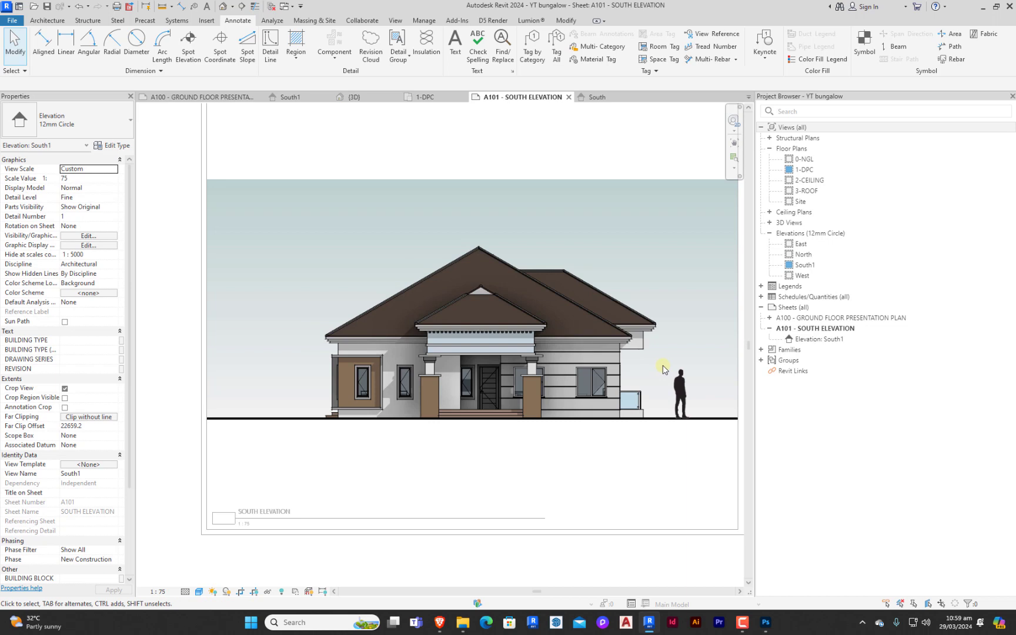
pyautogui.hotkey('ctrl', 'v')
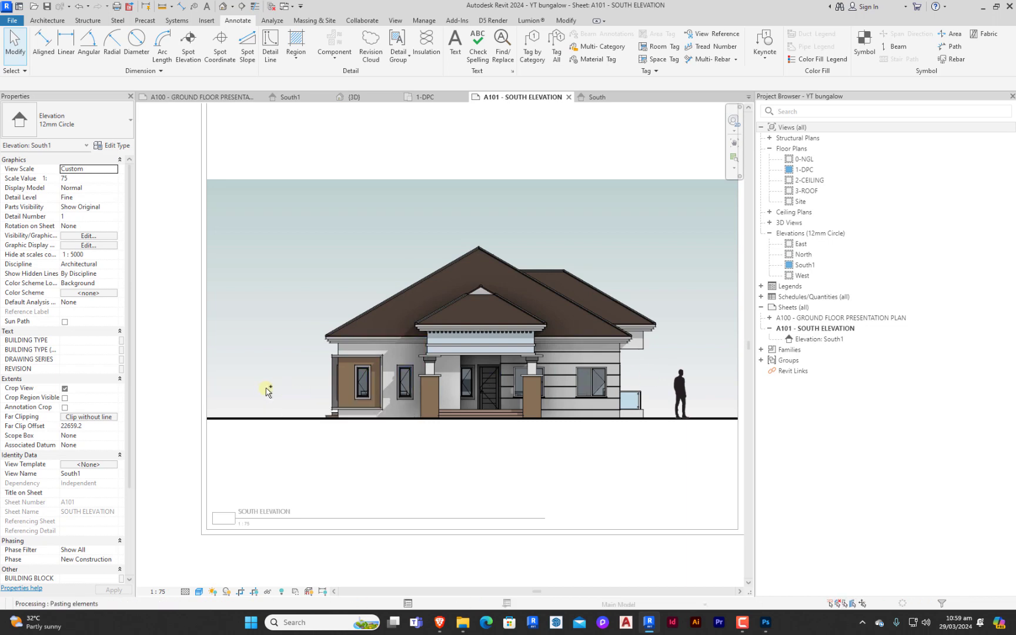
pyautogui.click(284, 428)
pyautogui.scroll(5, 282, 428)
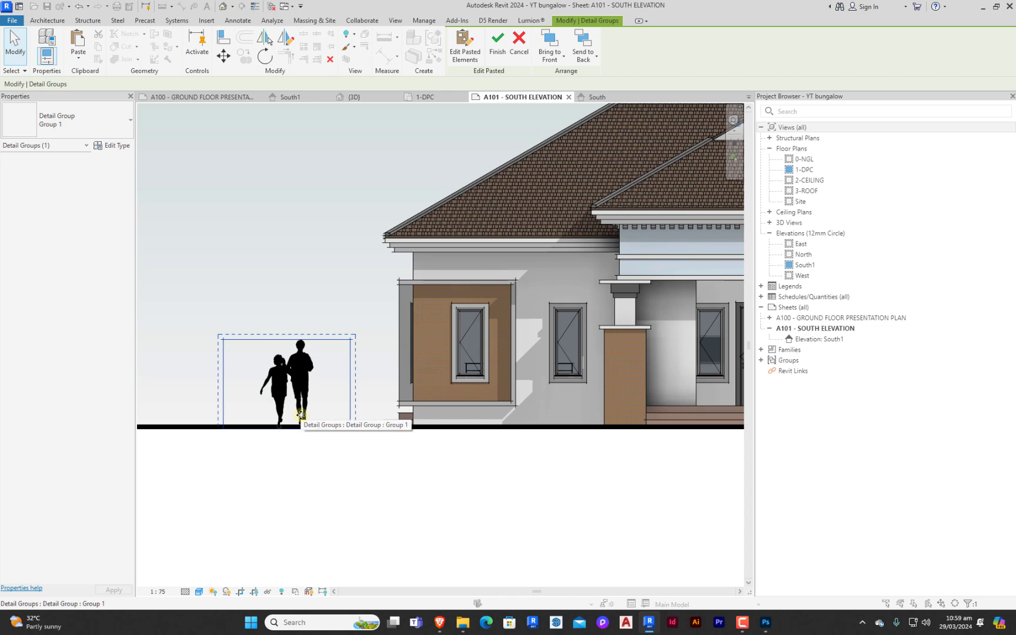
pyautogui.press('Down')
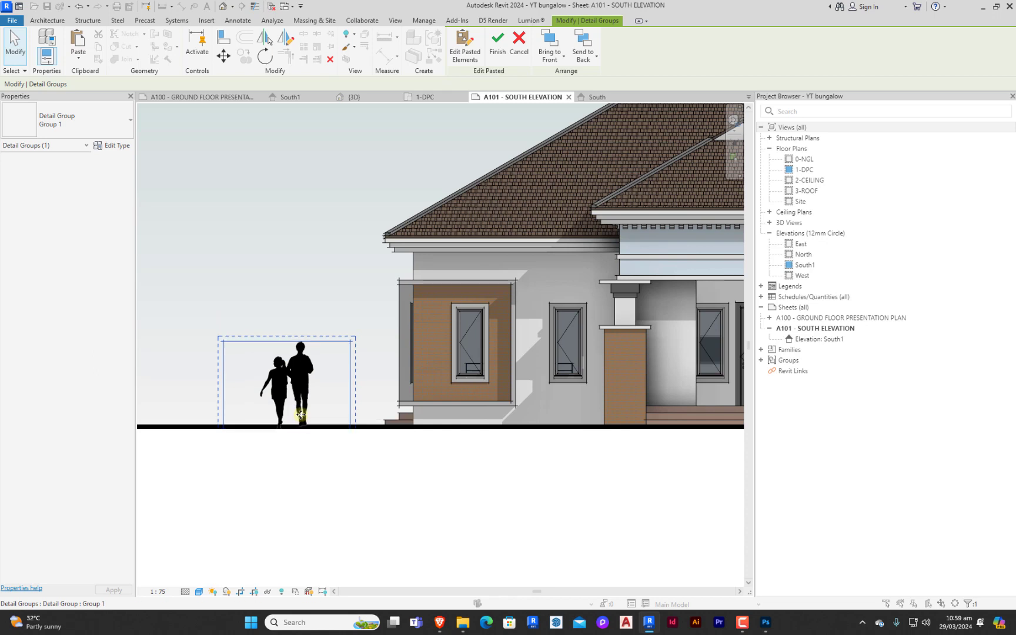
pyautogui.click(333, 481)
pyautogui.scroll(-7, 335, 463)
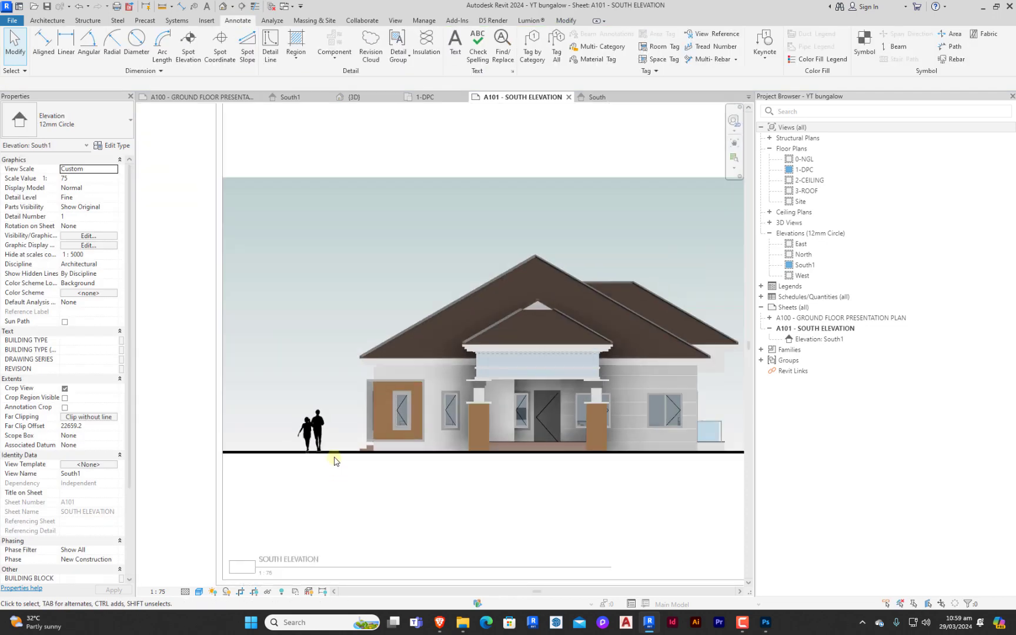
pyautogui.scroll(3, 489, 476)
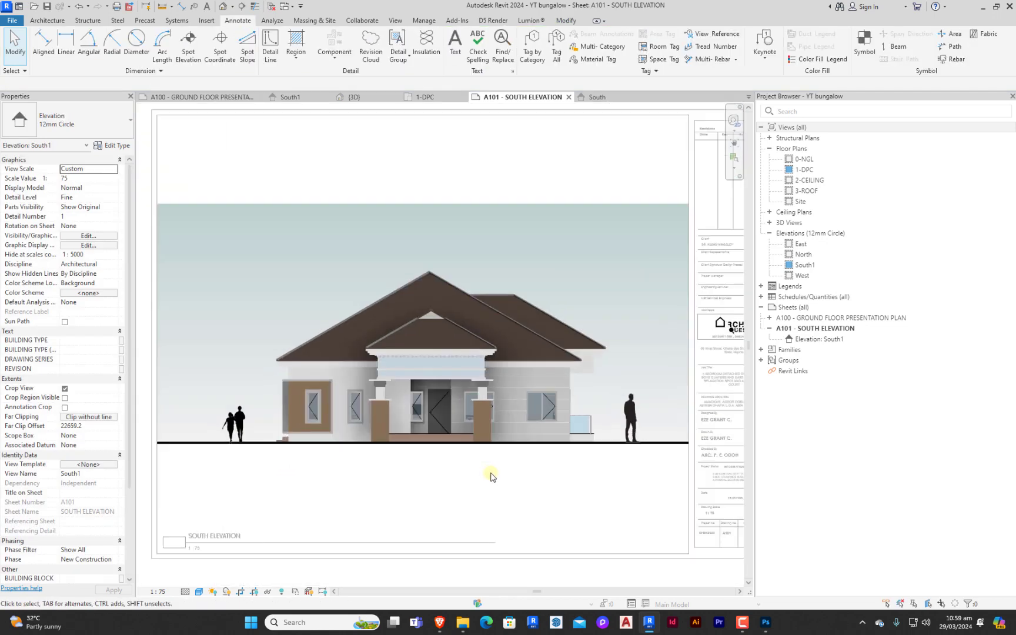
# Scale the man silhouette right of the house down to about 816 x 2050 mm, keeping it on the ground line.
pyautogui.click(626, 416)
pyautogui.moveTo(624, 403); pyautogui.dragTo(624, 402)
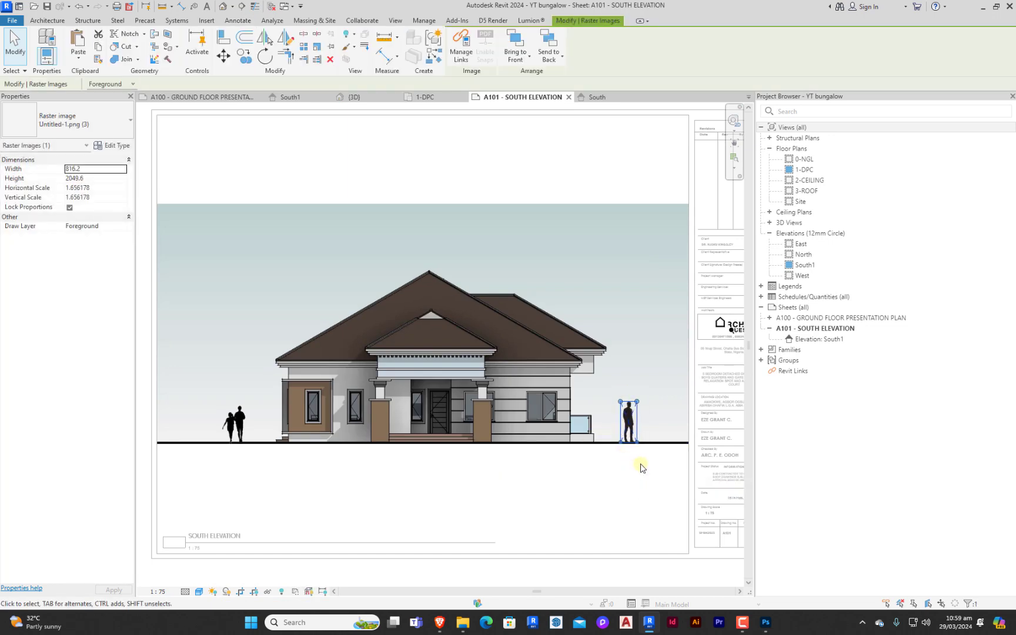
pyautogui.doubleClick(639, 467)
pyautogui.scroll(-2, 460, 353)
pyautogui.scroll(2, 471, 377)
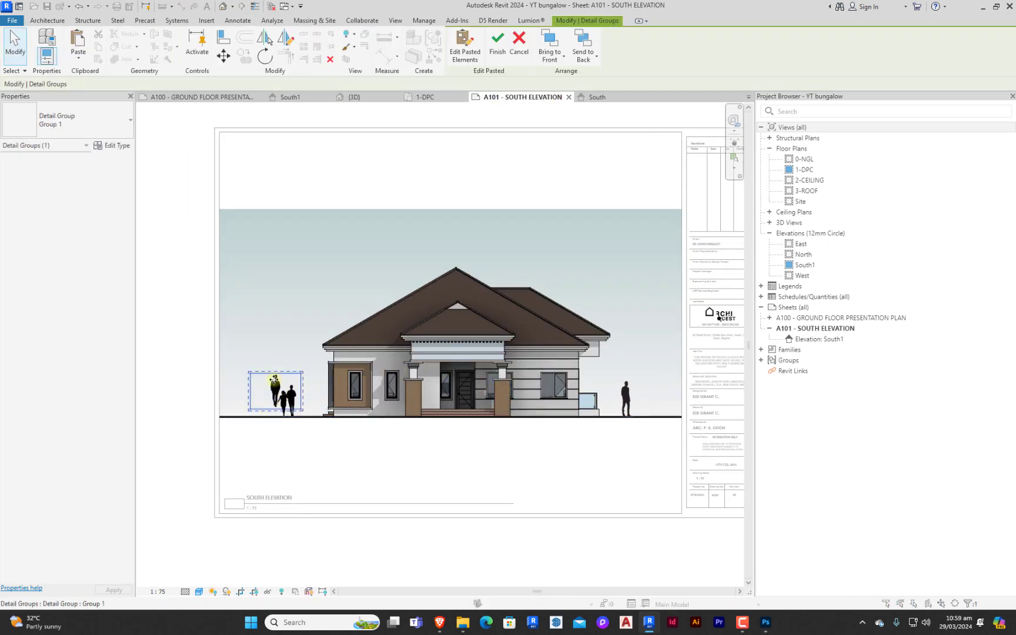
# Place the pasted standing man silhouette on the ground line just left of the couple.
pyautogui.click(261, 397)
pyautogui.scroll(3, 276, 412)
pyautogui.press('Escape')
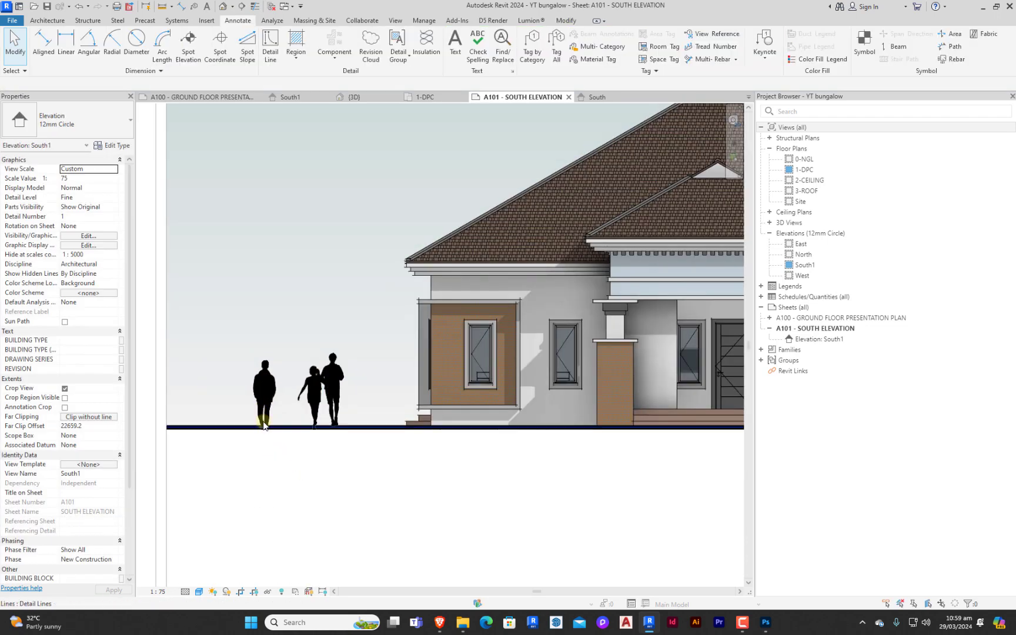
# Nudge the RR.png man silhouette left to widen its gap from the couple.
pyautogui.click(267, 411)
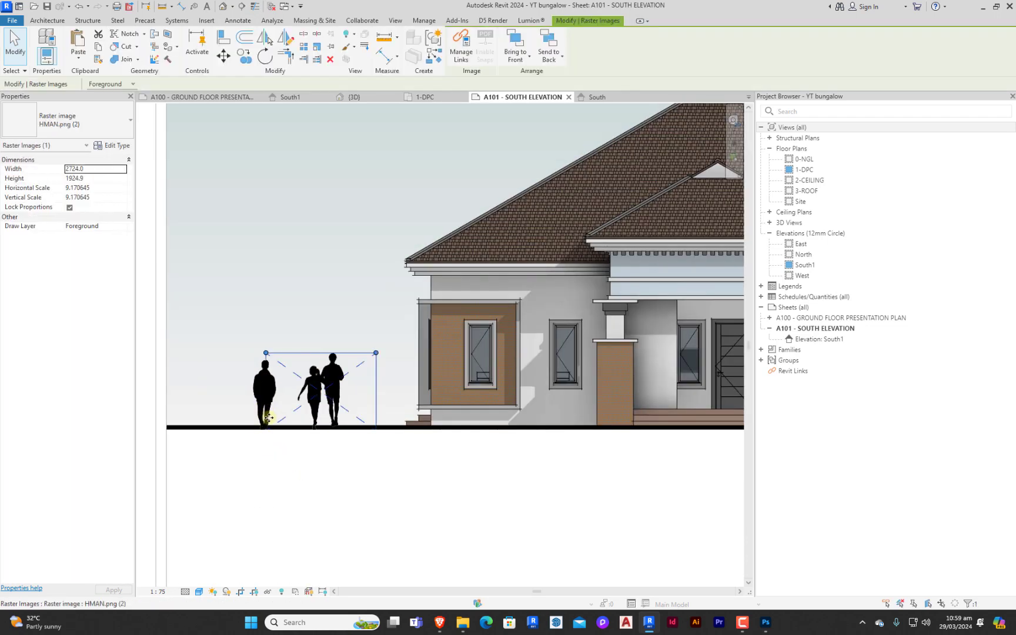
pyautogui.press('Escape')
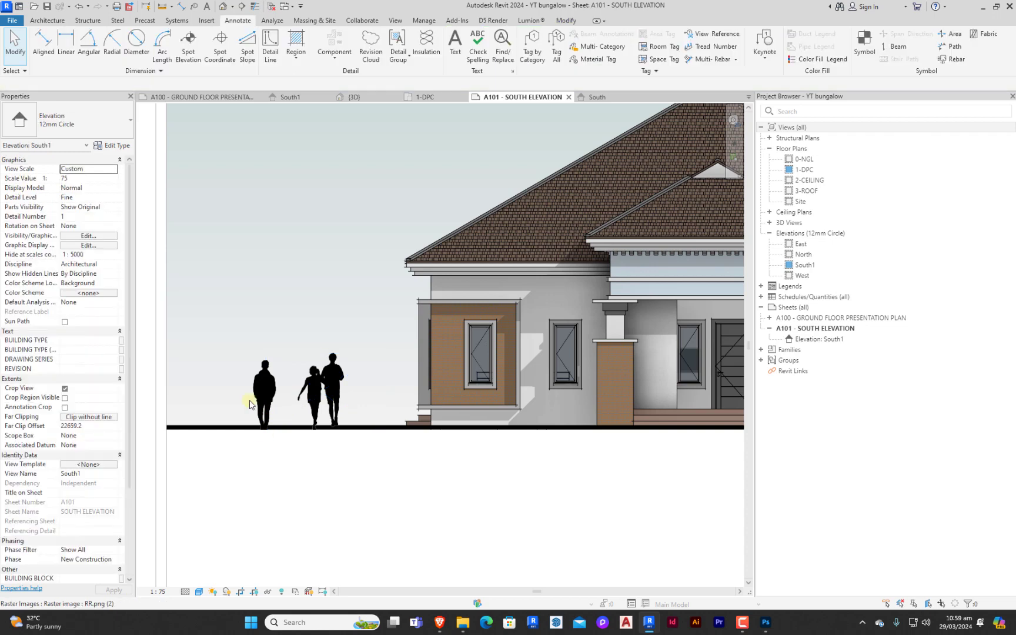
pyautogui.click(262, 393)
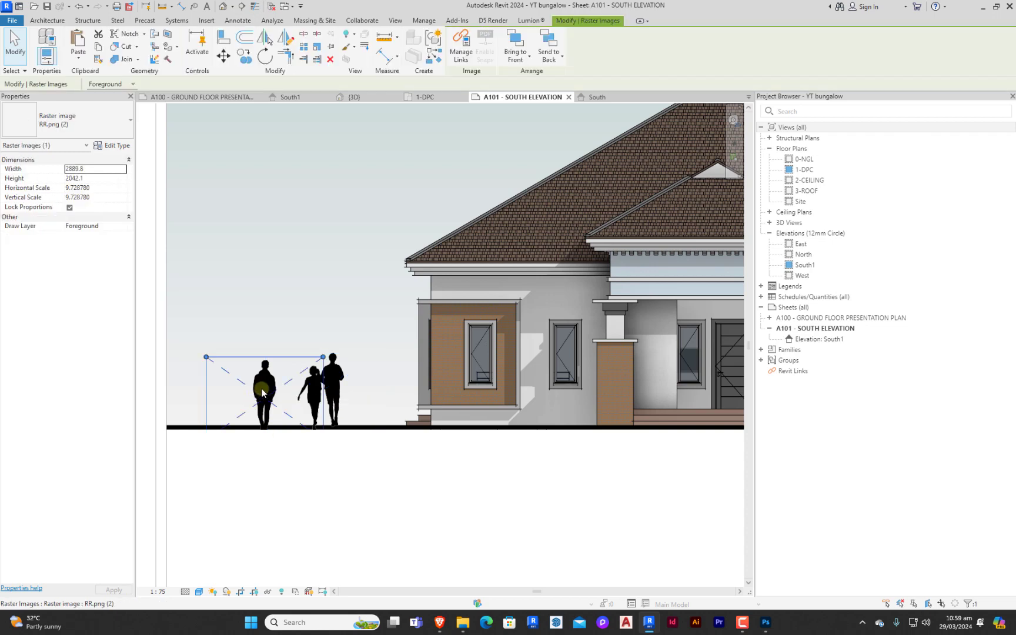
pyautogui.press('Left')
pyautogui.press('Left')
pyautogui.press('Left')
pyautogui.press('Left')
pyautogui.press('Left')
pyautogui.press('Left')
pyautogui.press('Left')
pyautogui.press('Left')
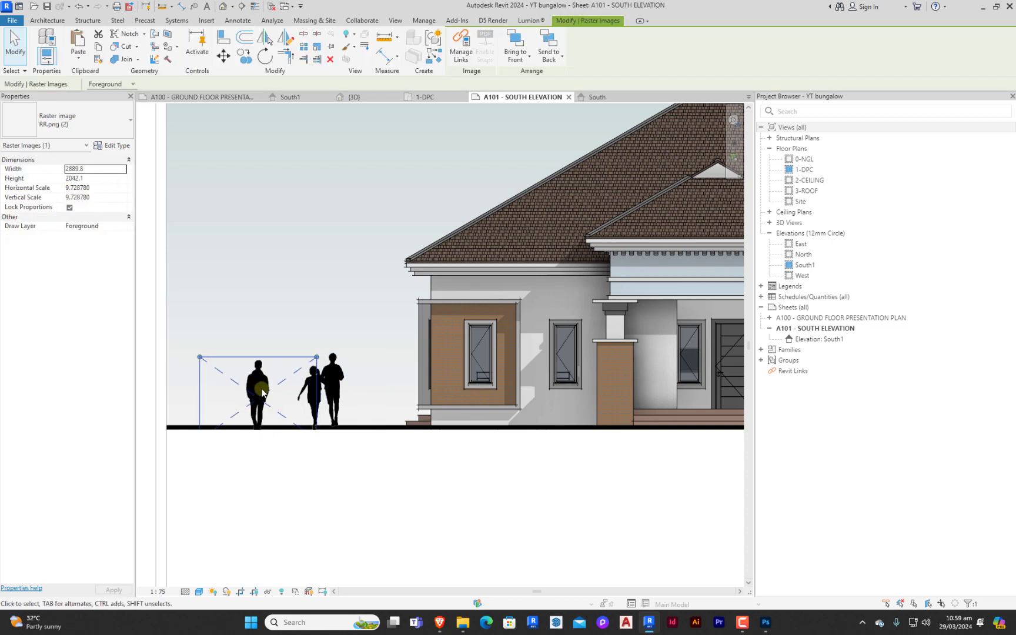
pyautogui.press('Escape')
# Examine how all the people silhouettes sit against the house across sheet A101.
pyautogui.scroll(-3, 329, 459)
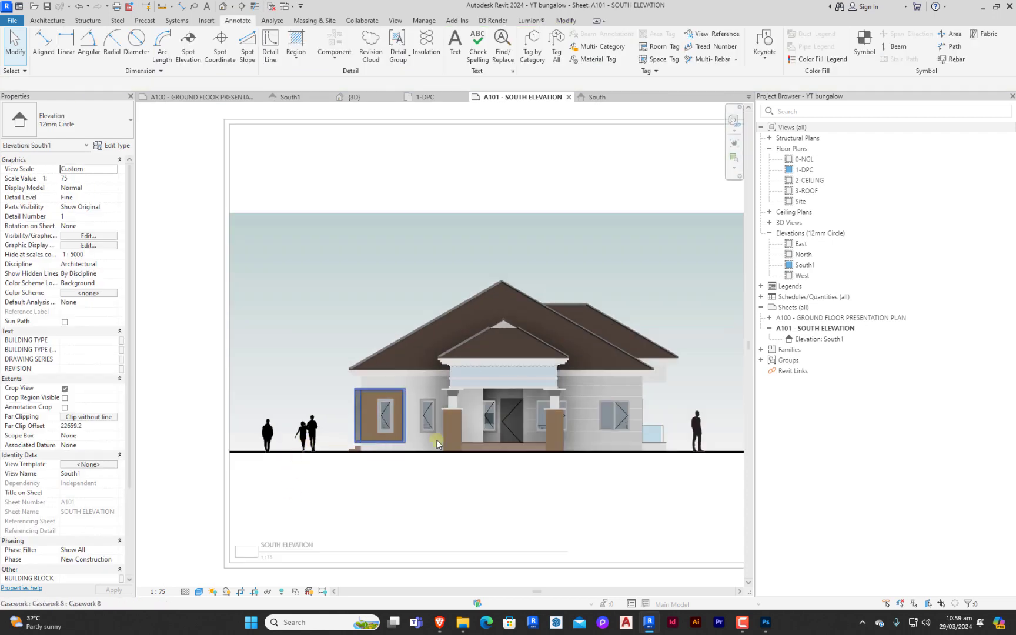
pyautogui.scroll(-2, 478, 404)
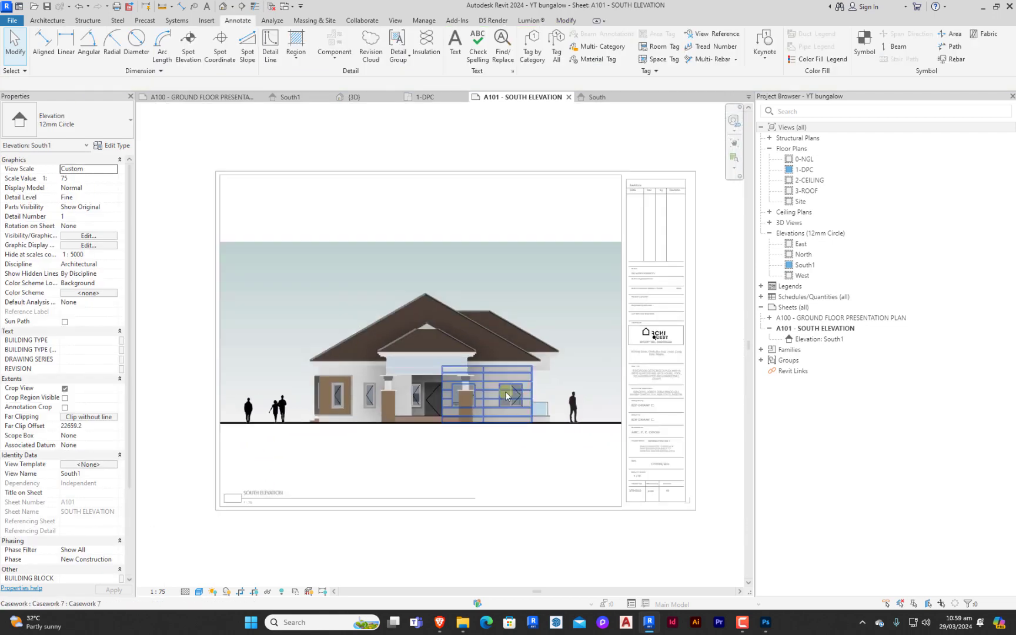
pyautogui.scroll(1, 528, 404)
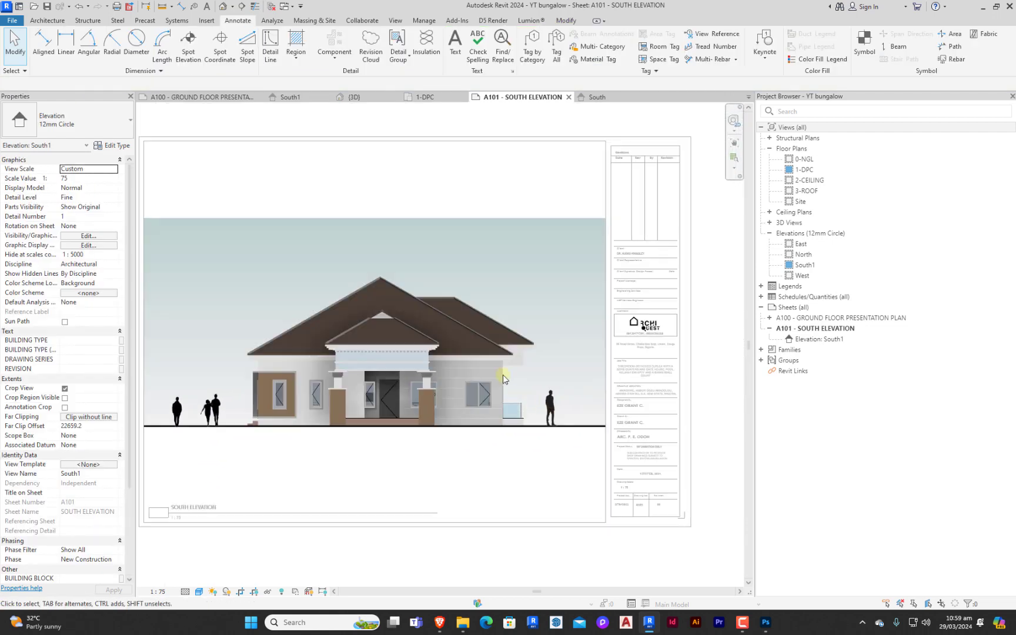
pyautogui.scroll(-2, 504, 379)
pyautogui.moveTo(458, 384); pyautogui.dragTo(469, 404, button='middle')
pyautogui.scroll(1, 462, 392)
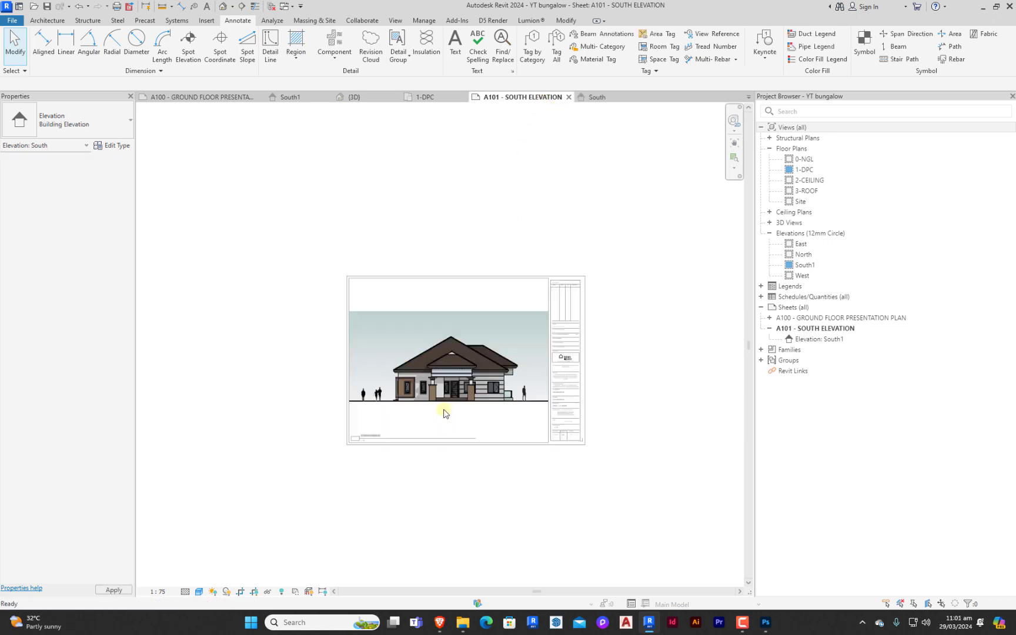
pyautogui.moveTo(462, 415); pyautogui.dragTo(497, 410, button='middle')
pyautogui.scroll(3, 465, 361)
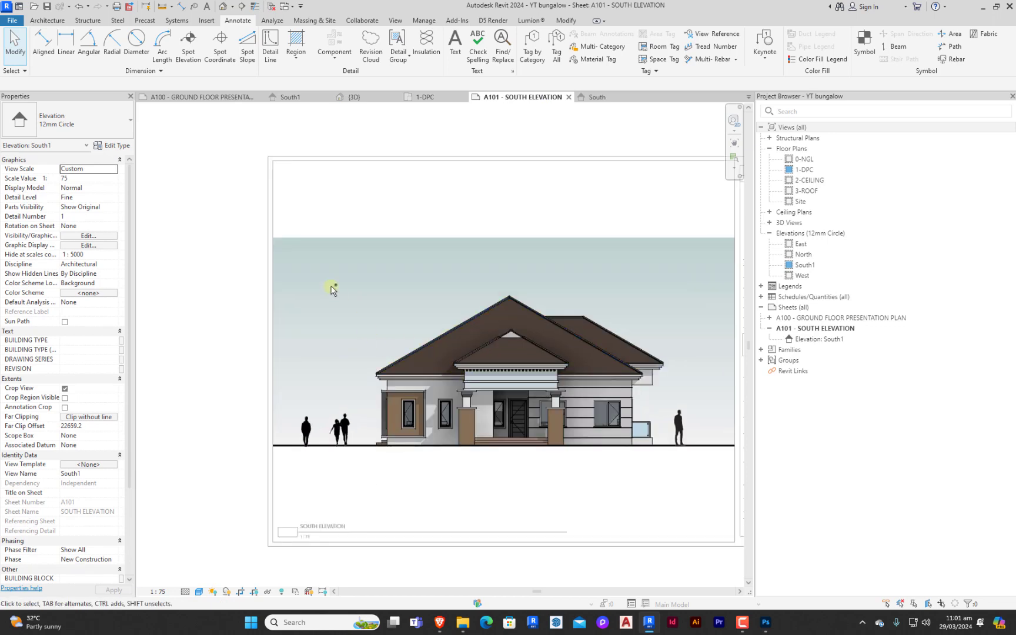
# Paste the tree image into the elevation and move it left of the house, over the people silhouettes' area.
pyautogui.hotkey('ctrl', 's')
pyautogui.click(312, 352)
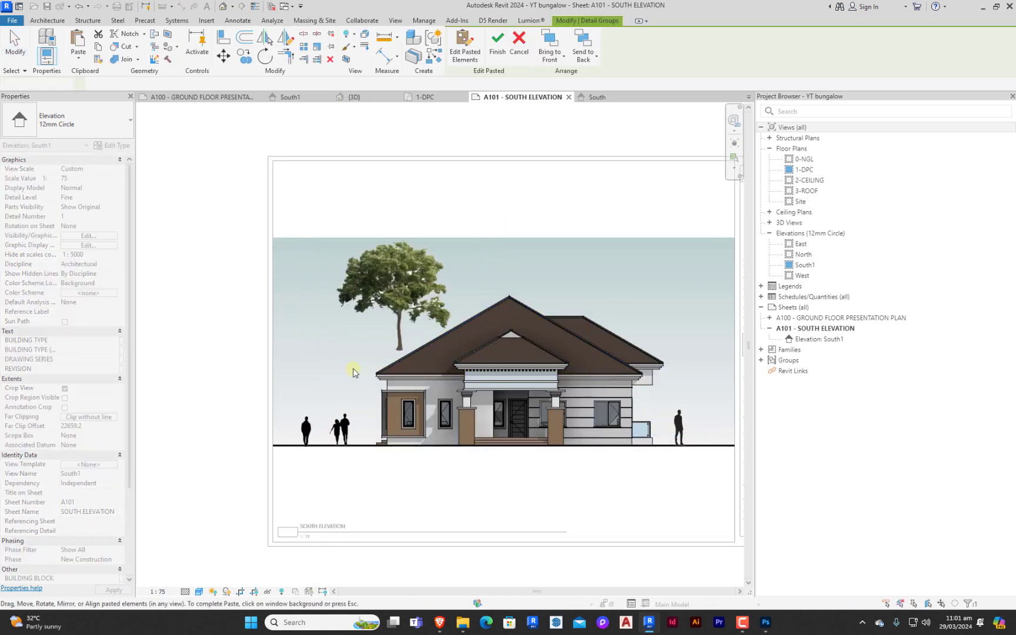
pyautogui.moveTo(336, 373); pyautogui.dragTo(327, 385)
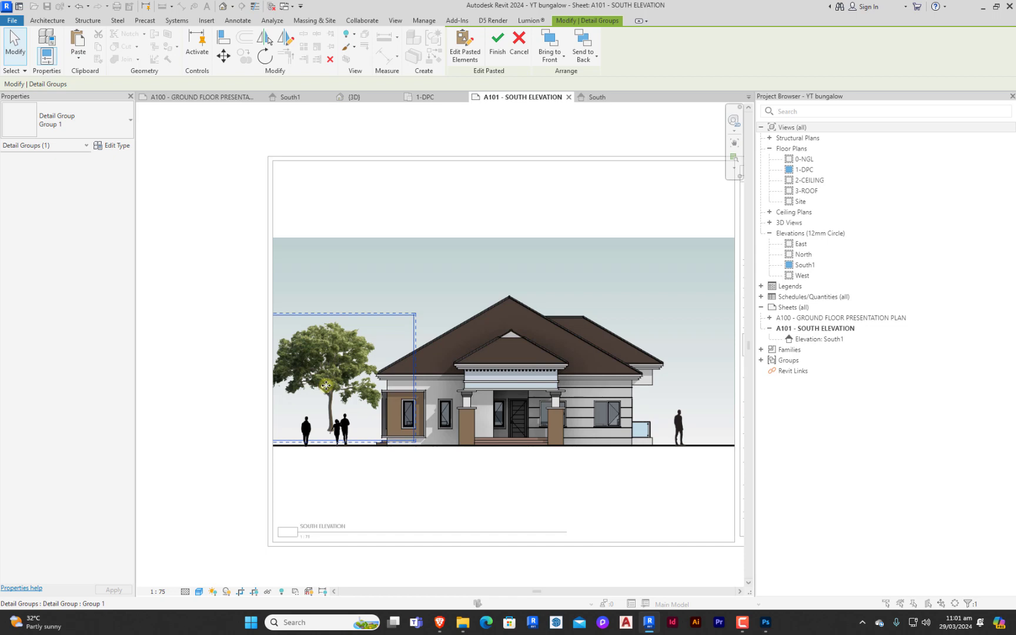
# Nudge the tree down onto the ground line and slightly left between the people, and finish the paste.
pyautogui.press('Down')
pyautogui.press('Down')
pyautogui.press('Down')
pyautogui.press('Left')
pyautogui.press('Left')
pyautogui.press('Down')
pyautogui.press('Down')
pyautogui.press('Left')
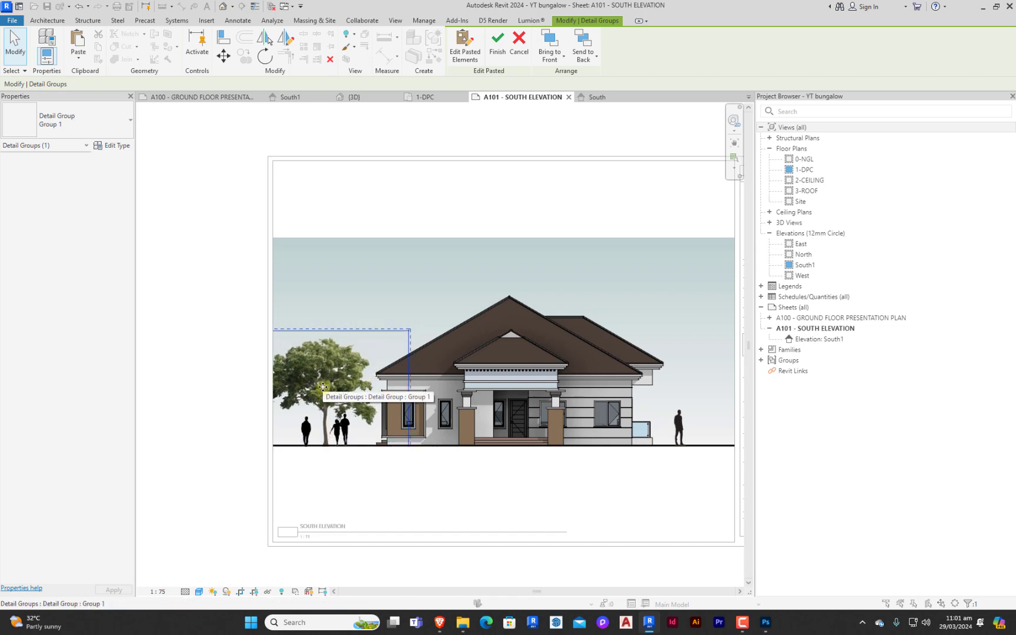
pyautogui.press('Left')
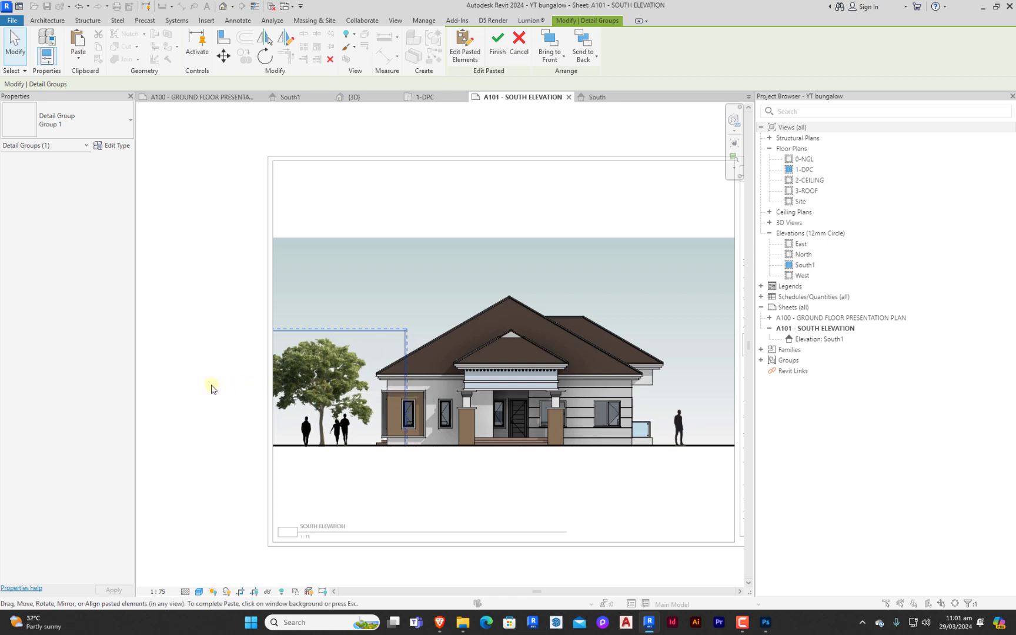
pyautogui.click(238, 393)
# Copy the tree horizontally to the right side of the house, beside the single man silhouette.
pyautogui.click(315, 390)
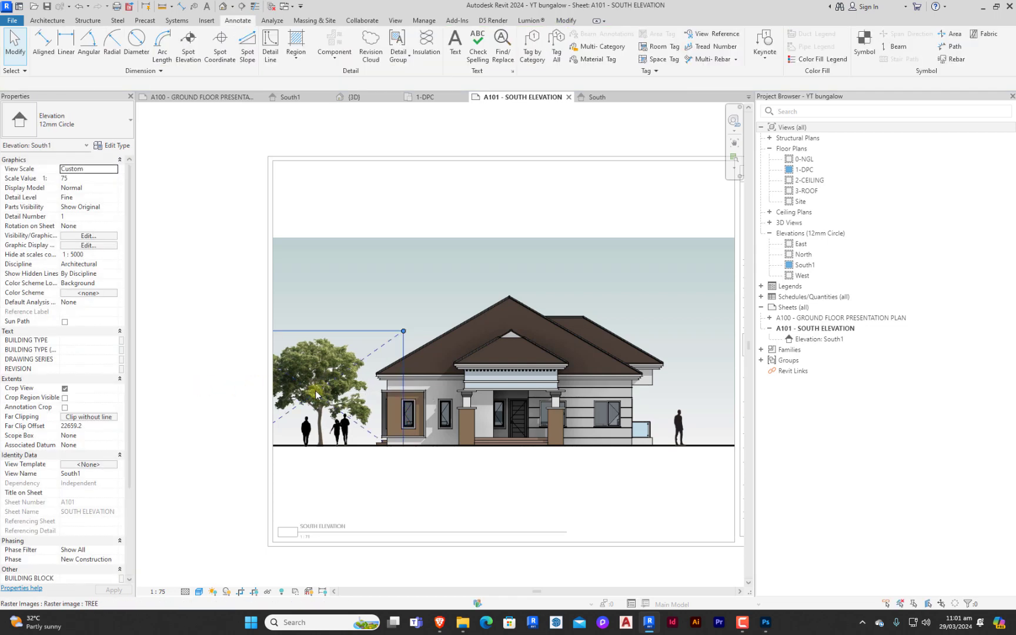
pyautogui.scroll(-2, 257, 380)
pyautogui.scroll(-1, 257, 380)
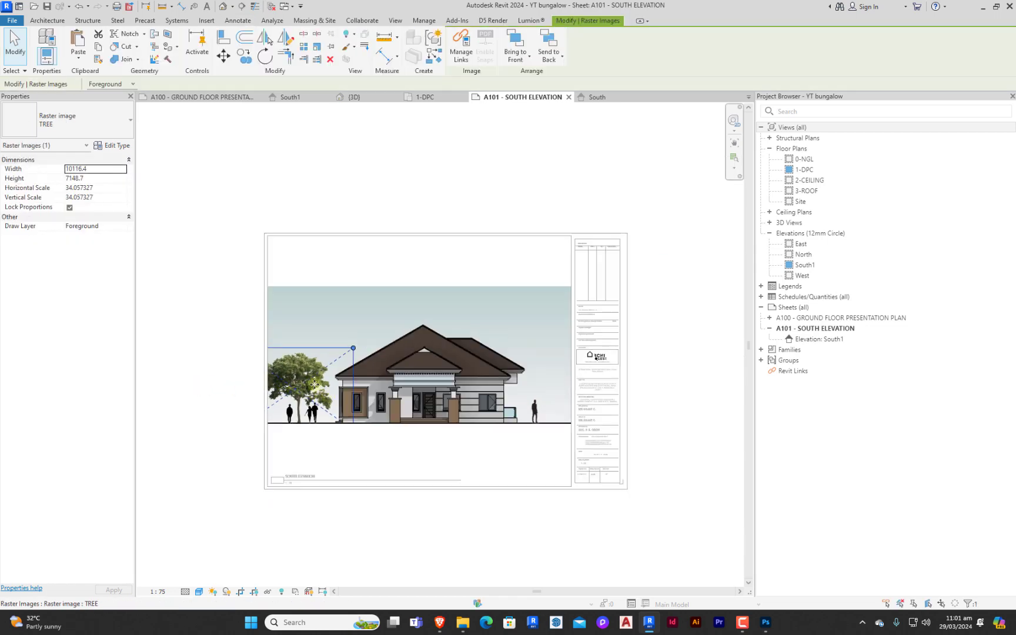
pyautogui.click(244, 56)
pyautogui.click(310, 388)
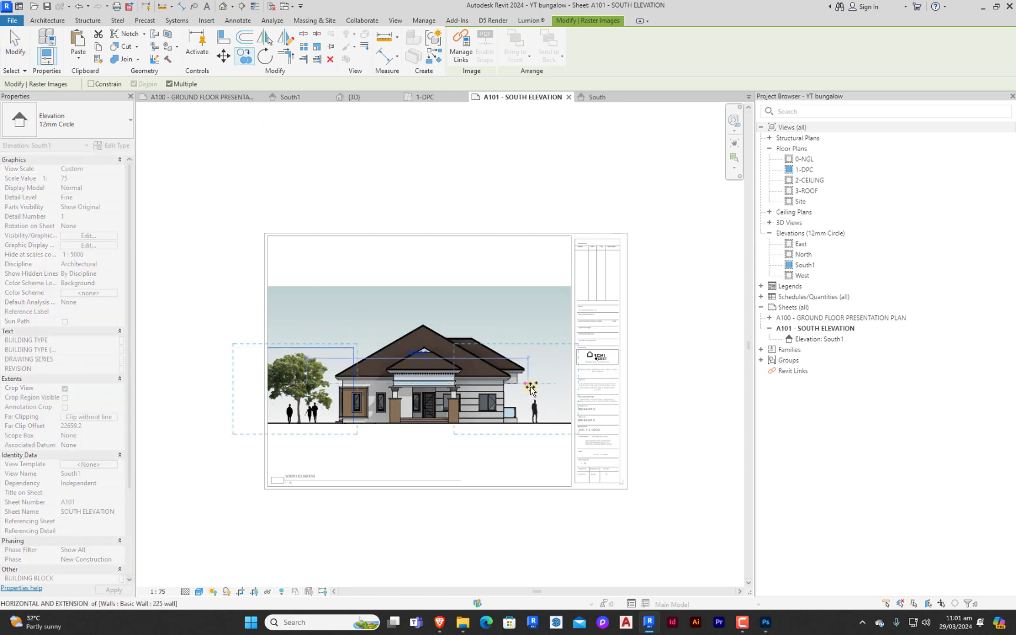
pyautogui.click(541, 389)
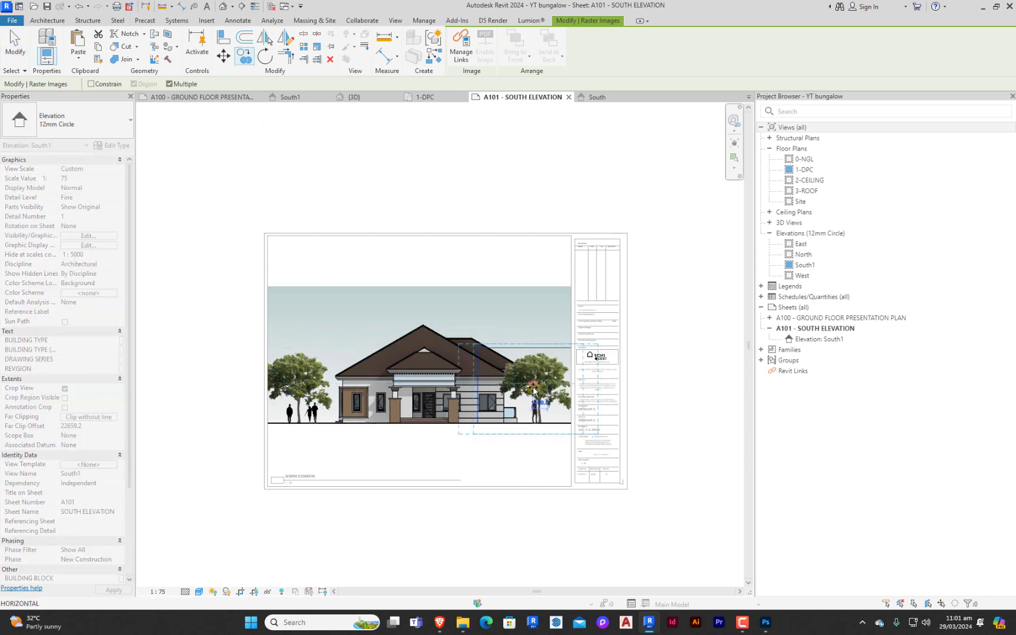
pyautogui.press('Escape')
# Nudge the copied tree right, clear of the house, so the view's right edge crops part of its crown.
pyautogui.press('Right')
pyautogui.press('Right')
pyautogui.press('Right')
pyautogui.press('Right')
pyautogui.press('Right')
pyautogui.press('Right')
pyautogui.press('Right')
pyautogui.press('Right')
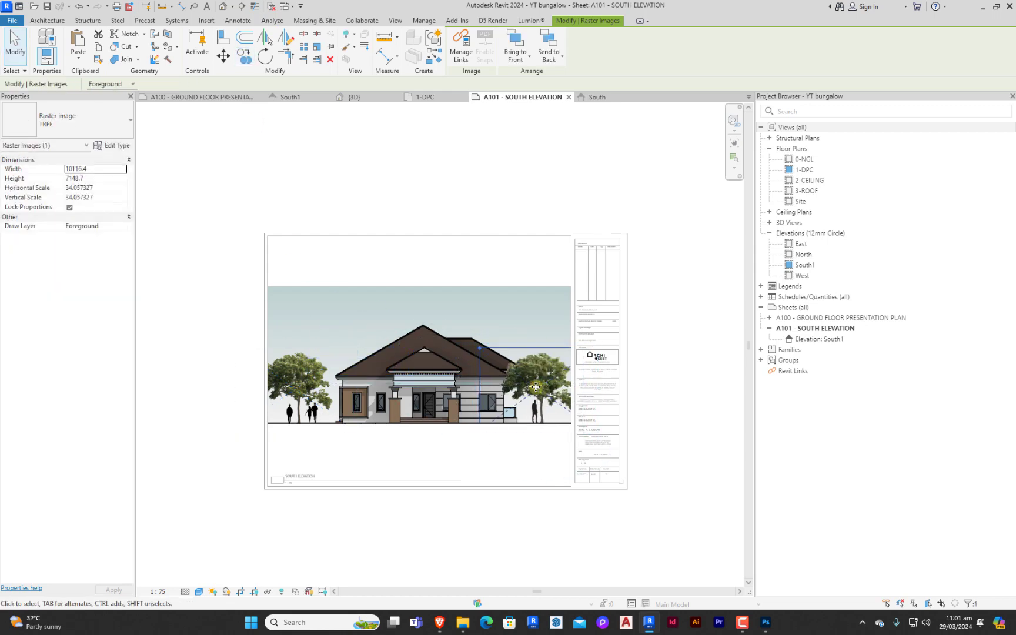
pyautogui.press('Right')
pyautogui.press('Right')
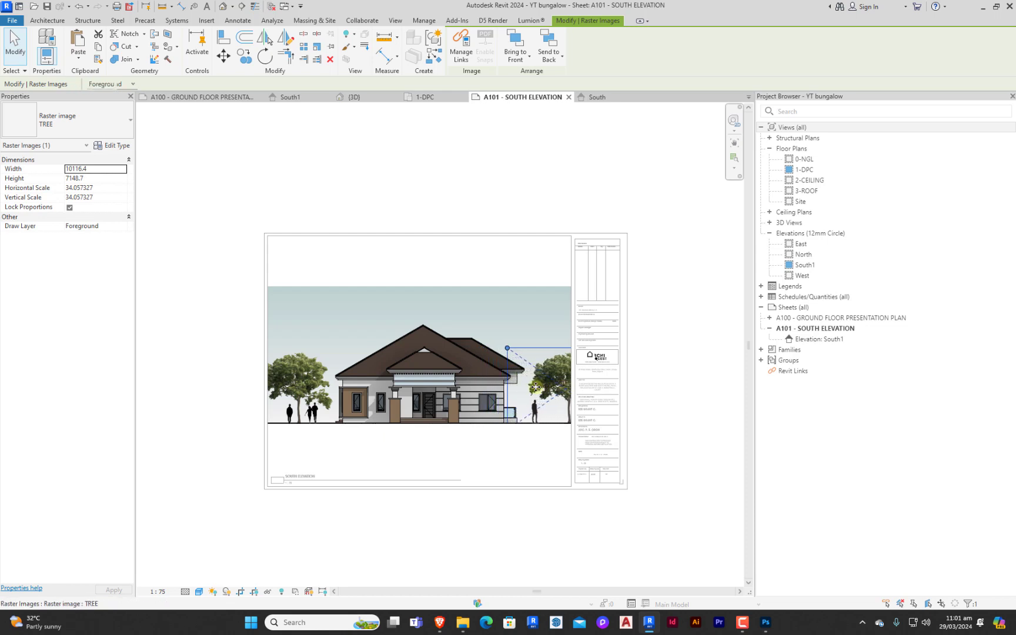
# Copy the tree on the house's right side a short distance left, over the single man silhouette.
pyautogui.press('Right')
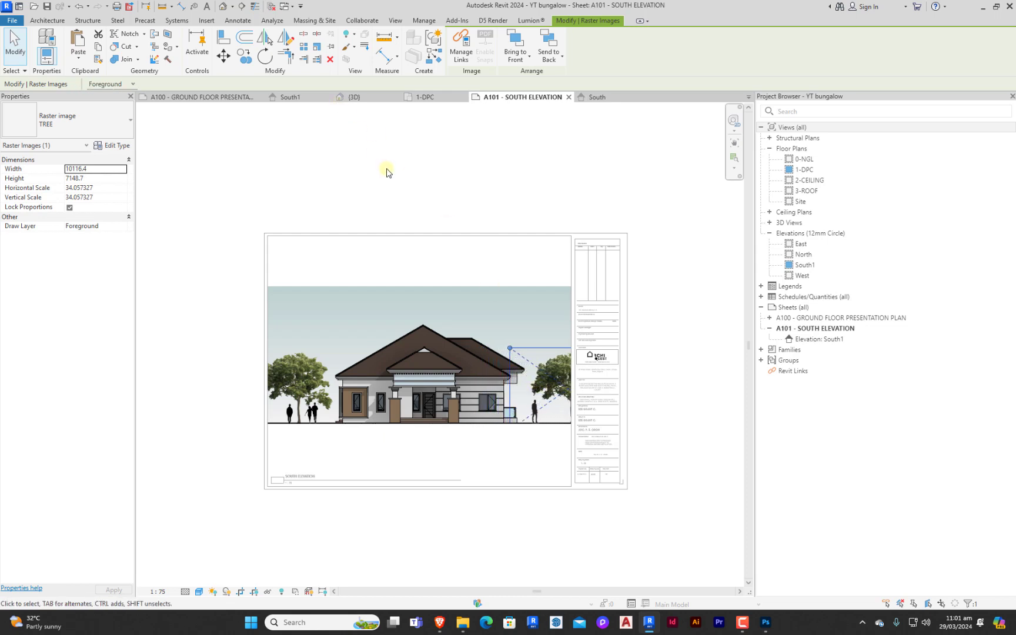
pyautogui.press('Left')
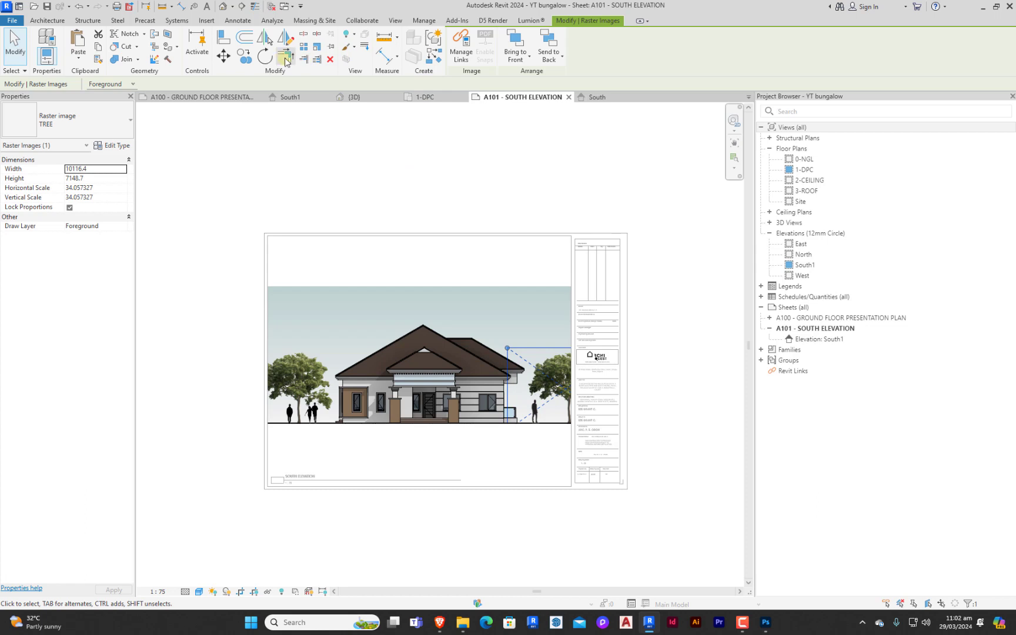
pyautogui.click(244, 56)
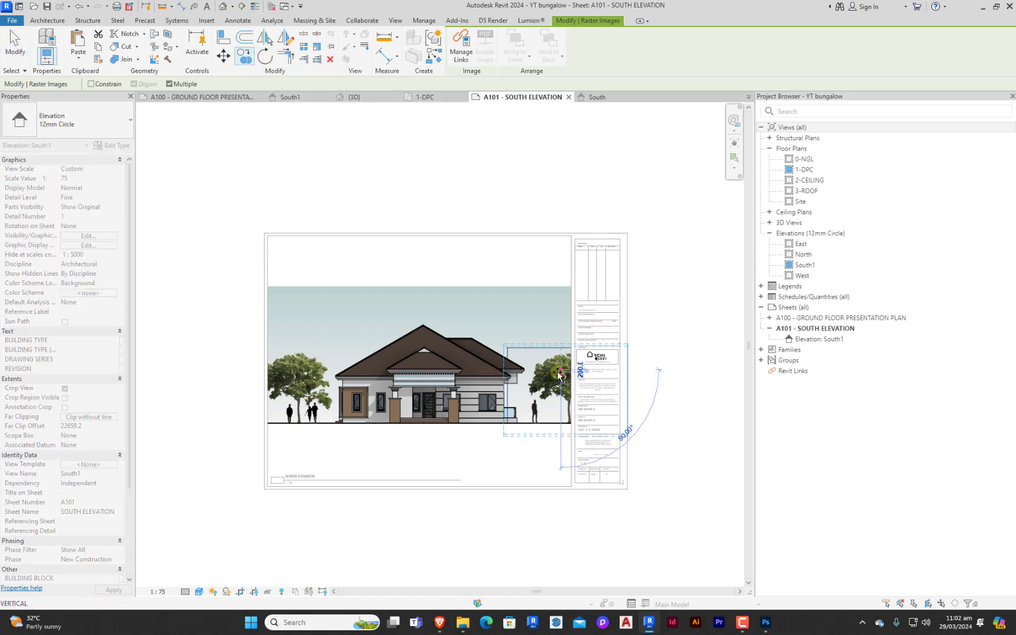
pyautogui.click(531, 374)
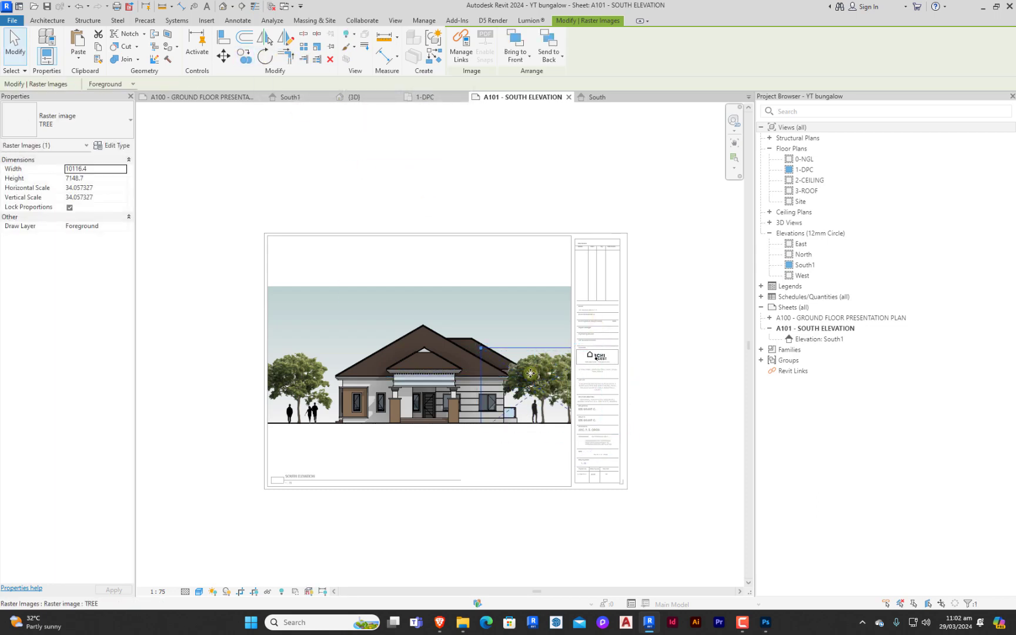
# Shrink the copied tree proportionally to about 4545 wide by 3212 high, keeping it near the man silhouette.
pyautogui.moveTo(483, 350); pyautogui.dragTo(518, 375)
pyautogui.moveTo(556, 418); pyautogui.dragTo(539, 418)
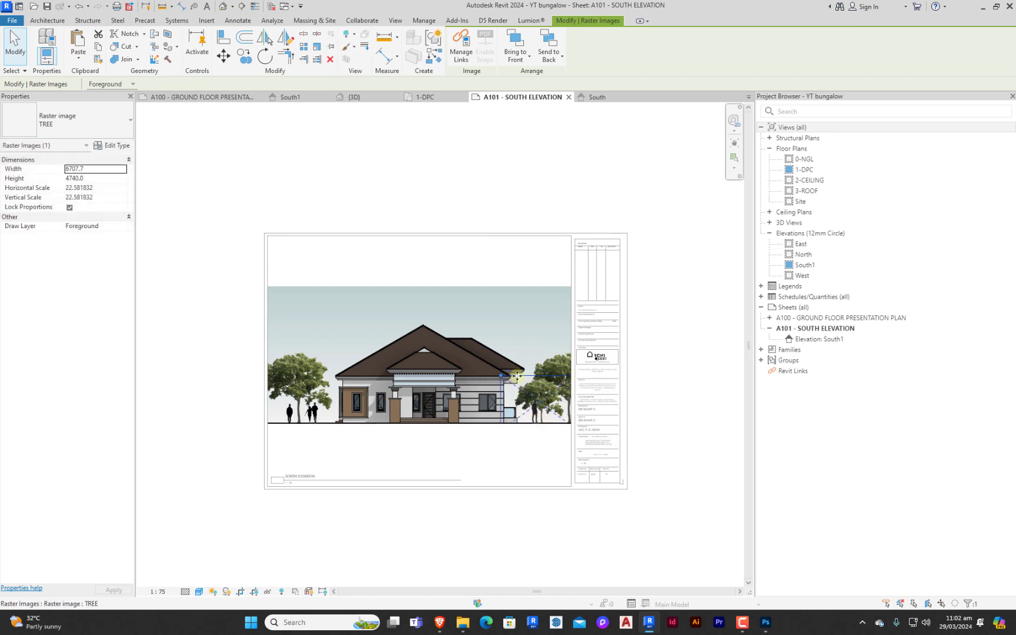
pyautogui.moveTo(503, 377); pyautogui.dragTo(526, 393)
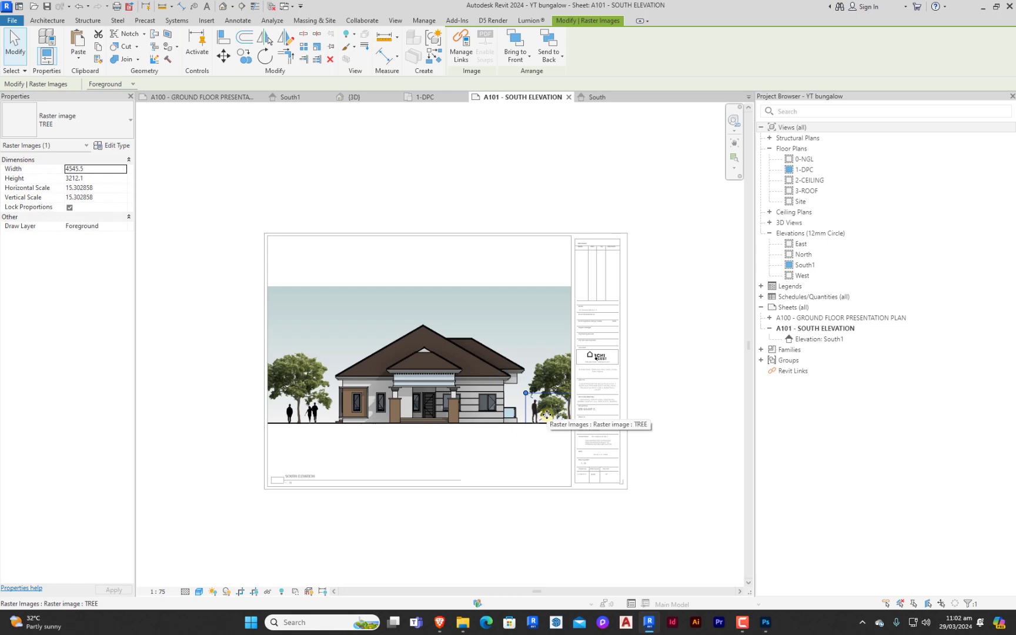
# Nudge the small tree down onto the ground line and left until its trunk stands just left of the man silhouette.
pyautogui.scroll(5, 555, 428)
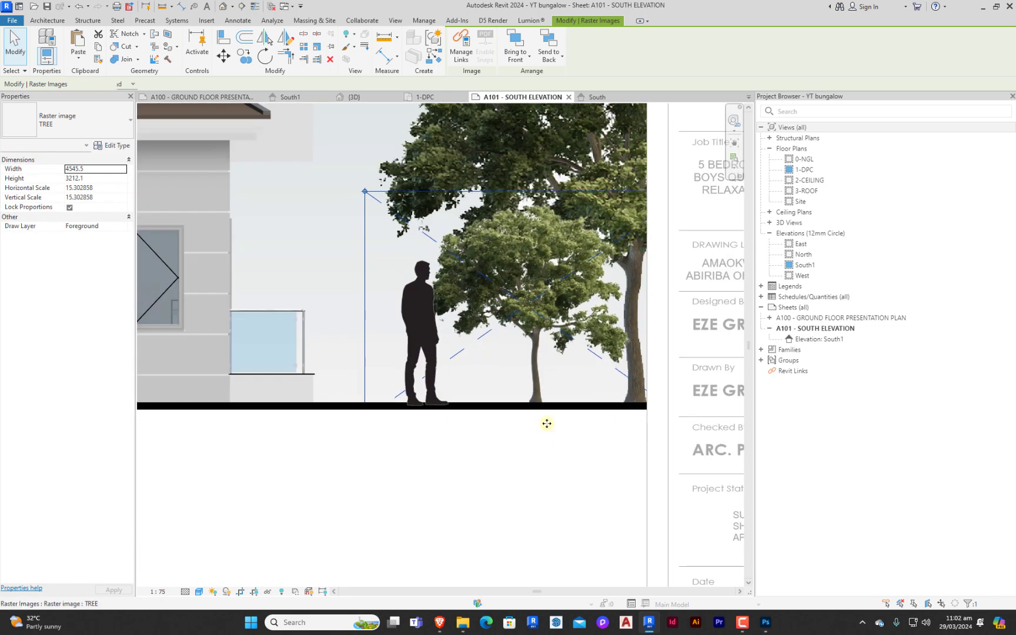
pyautogui.press('Down')
pyautogui.press('Down')
pyautogui.press('Left')
pyautogui.press('Left')
pyautogui.press('Left')
pyautogui.press('Left')
pyautogui.press('Left')
pyautogui.press('Left')
pyautogui.press('Left')
pyautogui.press('Left')
pyautogui.press('Left')
pyautogui.press('Left')
pyautogui.press('Left')
pyautogui.press('Left')
pyautogui.press('Left')
pyautogui.press('Left')
pyautogui.press('Left')
pyautogui.press('Left')
pyautogui.press('Left')
pyautogui.press('Left')
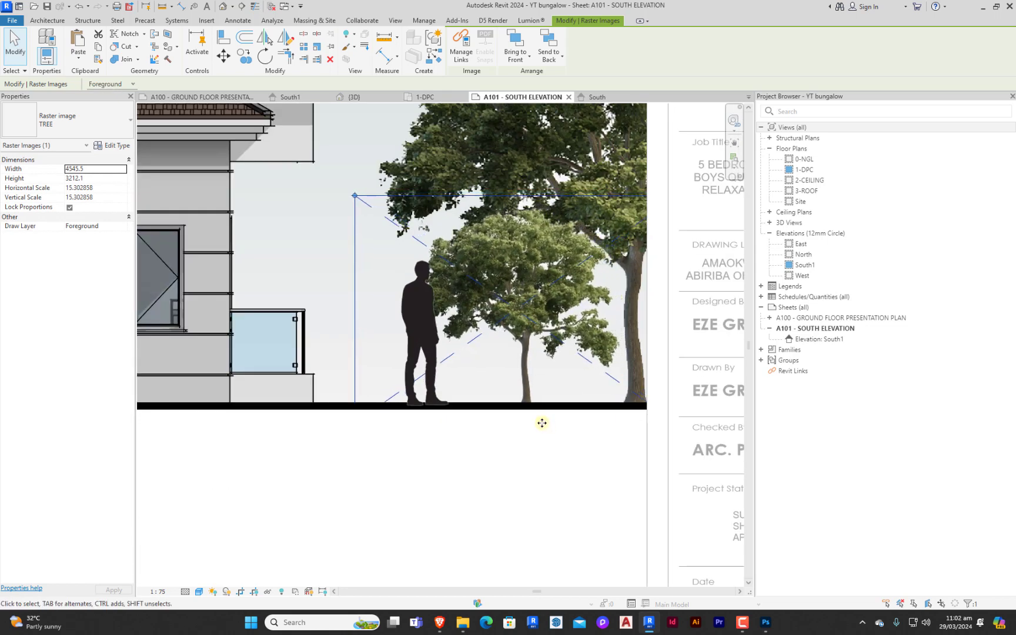
pyautogui.press('Left')
pyautogui.press('Left')
pyautogui.press('Left')
pyautogui.press('Left')
pyautogui.press('Left')
pyautogui.press('Left')
pyautogui.press('Left')
pyautogui.press('Left')
pyautogui.press('Left')
pyautogui.press('Left')
pyautogui.press('Left')
pyautogui.press('Left')
pyautogui.press('Left')
pyautogui.press('Left')
pyautogui.press('Left')
pyautogui.press('Left')
pyautogui.press('Left')
pyautogui.press('Left')
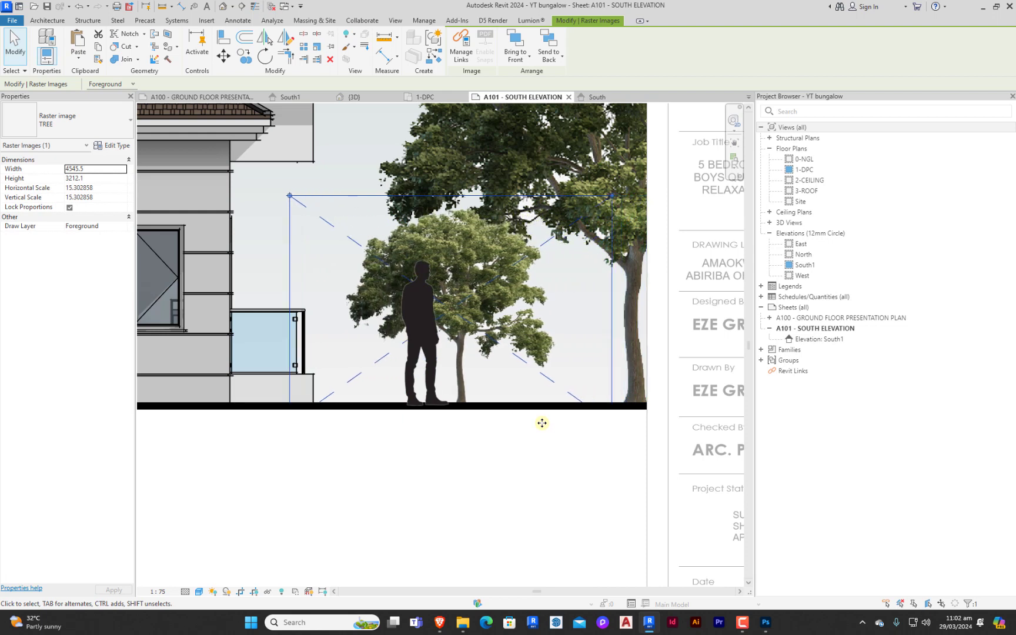
pyautogui.press('Left')
pyautogui.press('Left')
pyautogui.press('Left')
pyautogui.press('Left')
pyautogui.press('Left')
pyautogui.press('Left')
pyautogui.press('Left')
pyautogui.press('Left')
pyautogui.press('Left')
pyautogui.press('Left')
pyautogui.press('Left')
pyautogui.press('Left')
pyautogui.press('Left')
pyautogui.press('Left')
pyautogui.press('Left')
pyautogui.press('Left')
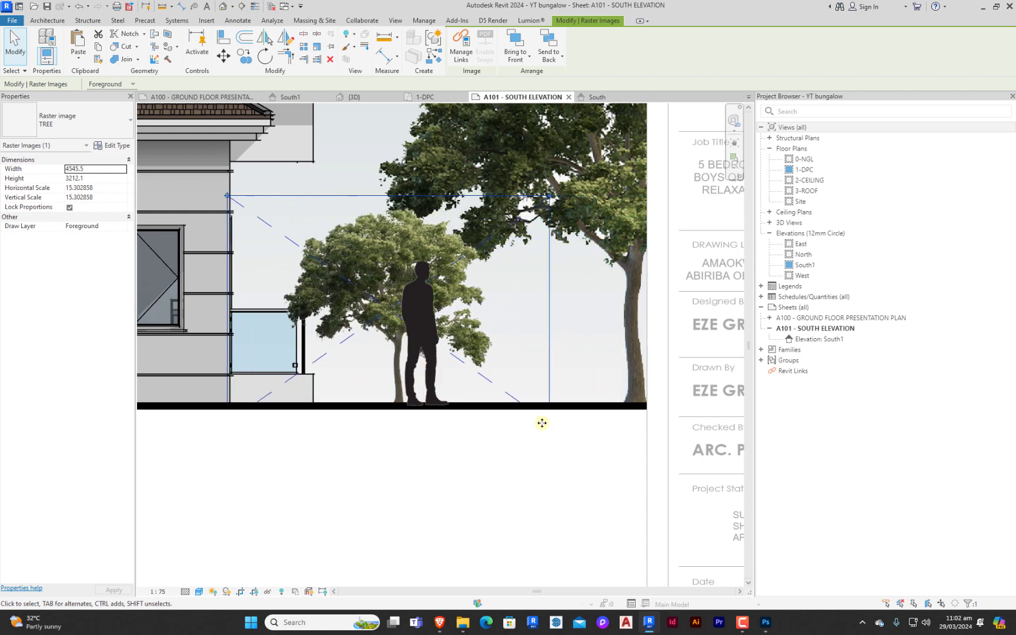
pyautogui.scroll(-5, 542, 423)
pyautogui.doubleClick(434, 428)
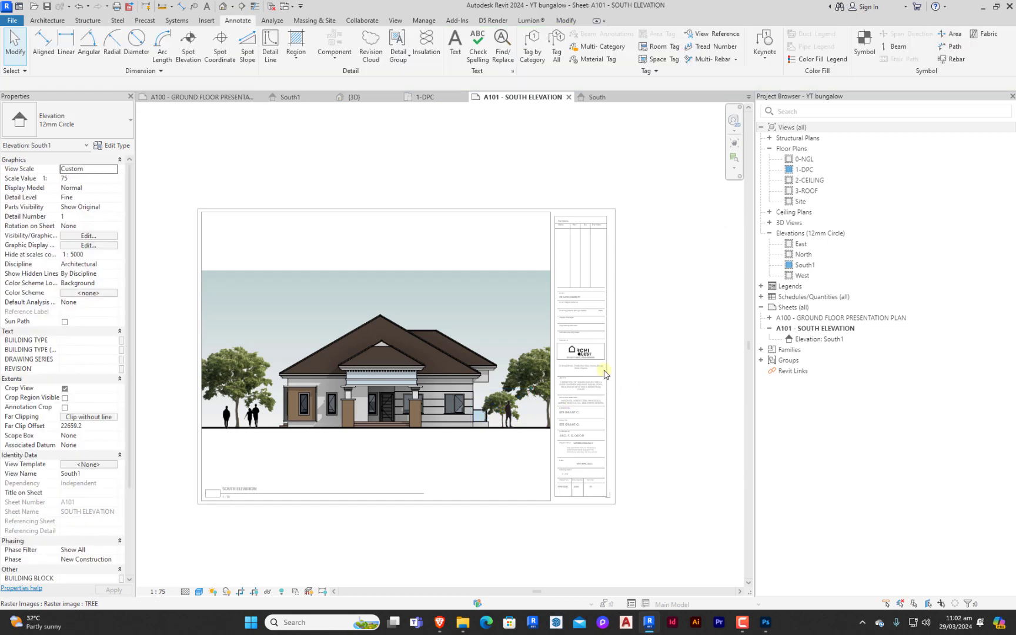
# Copy the small tree to the house's left side, between the couple silhouette and the wall.
pyautogui.scroll(3, 464, 409)
pyautogui.scroll(-4, 506, 380)
pyautogui.scroll(3, 538, 391)
pyautogui.scroll(2, 538, 391)
pyautogui.scroll(-3, 520, 392)
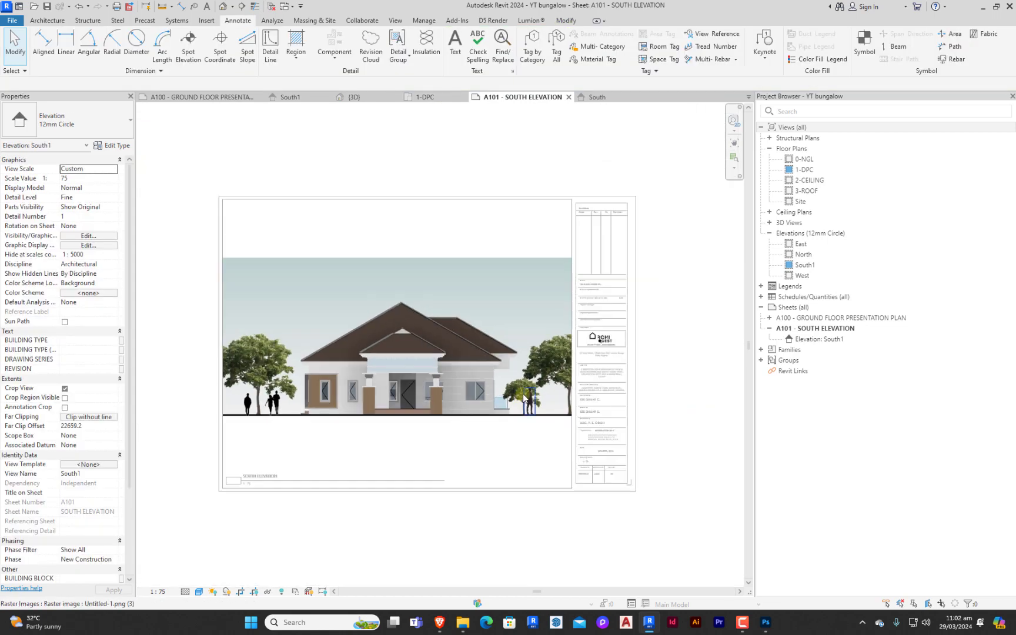
pyautogui.click(518, 392)
pyautogui.click(245, 57)
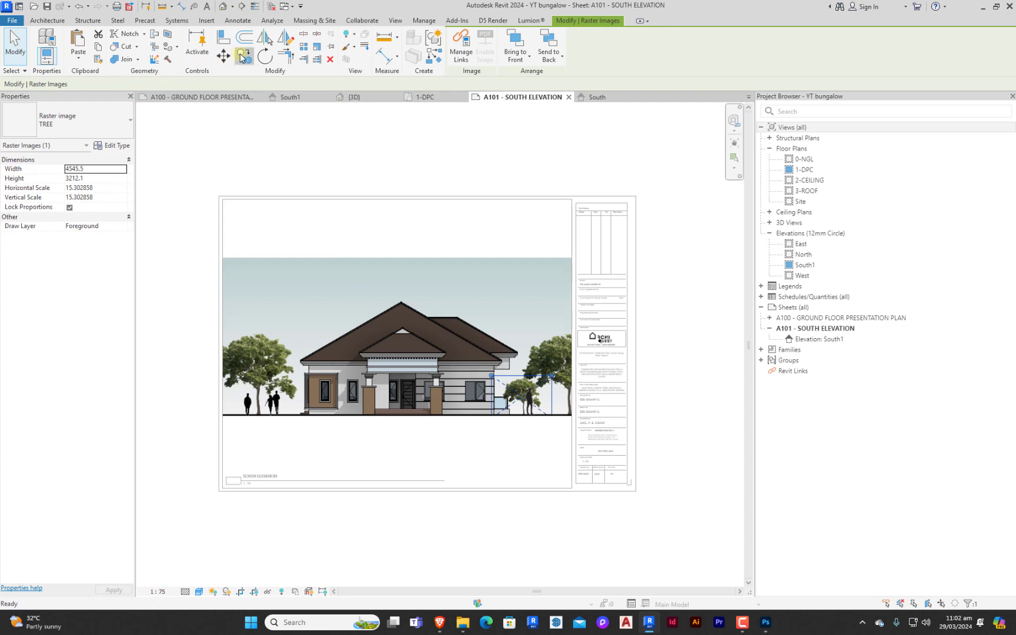
pyautogui.click(524, 388)
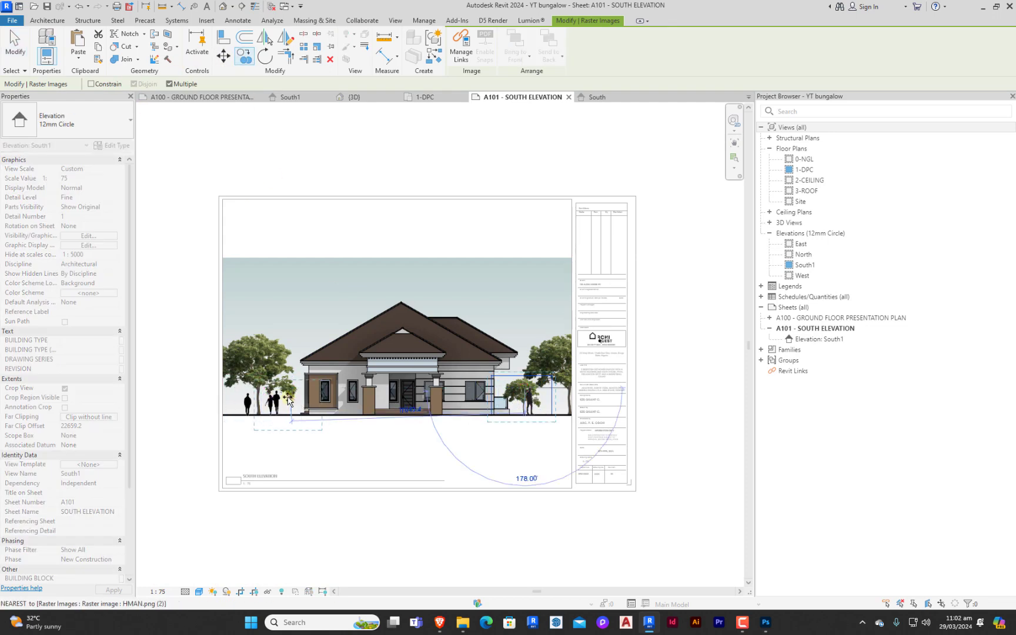
pyautogui.click(289, 395)
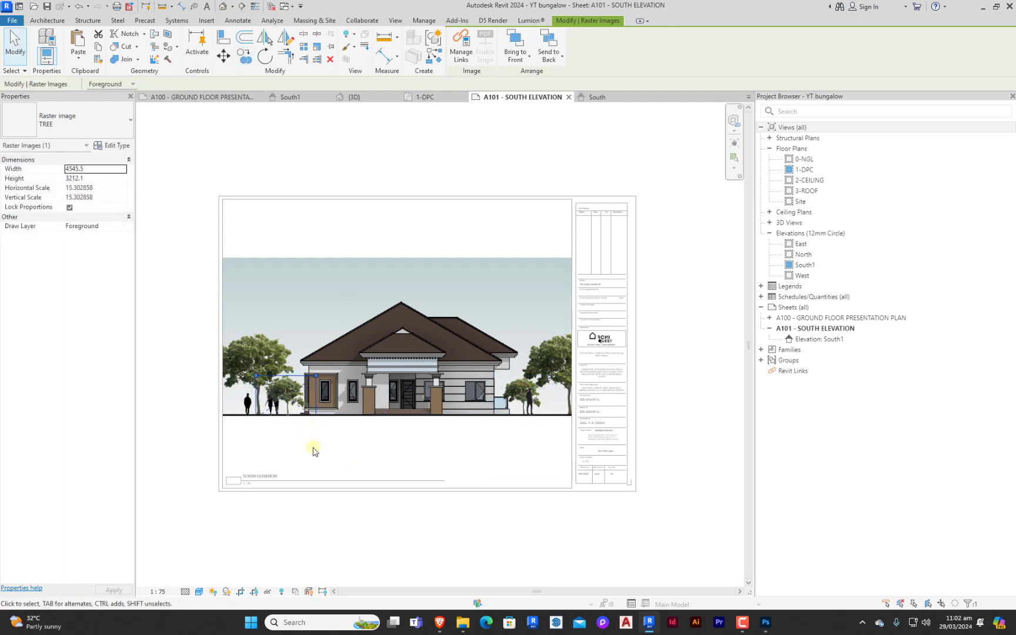
pyautogui.click(169, 428)
# Bring the couple silhouette image (HMAN.png) in front of the small tree left of the house.
pyautogui.scroll(3, 231, 416)
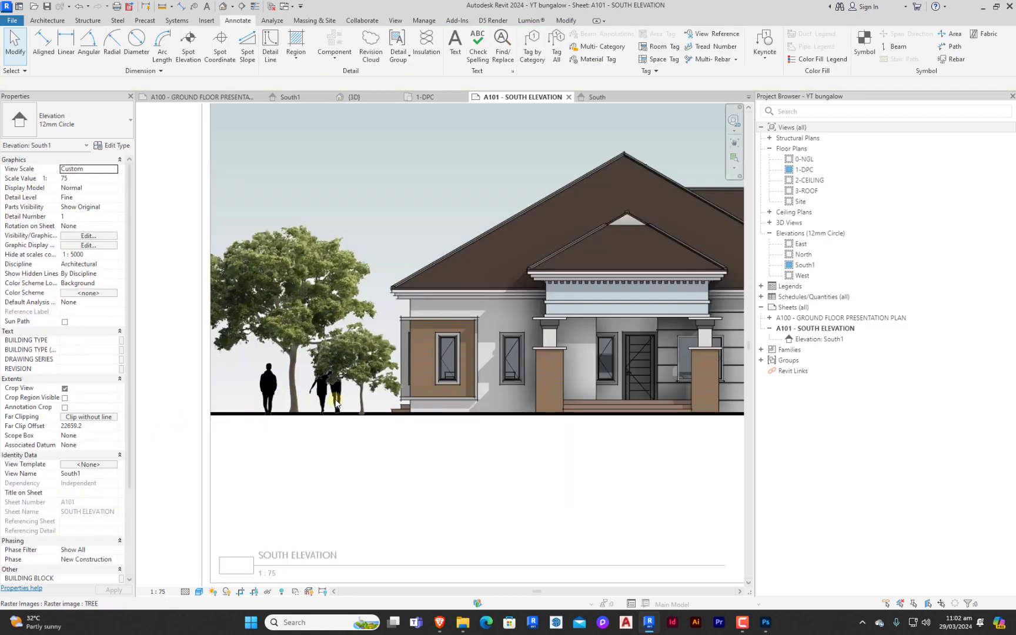
pyautogui.click(335, 402)
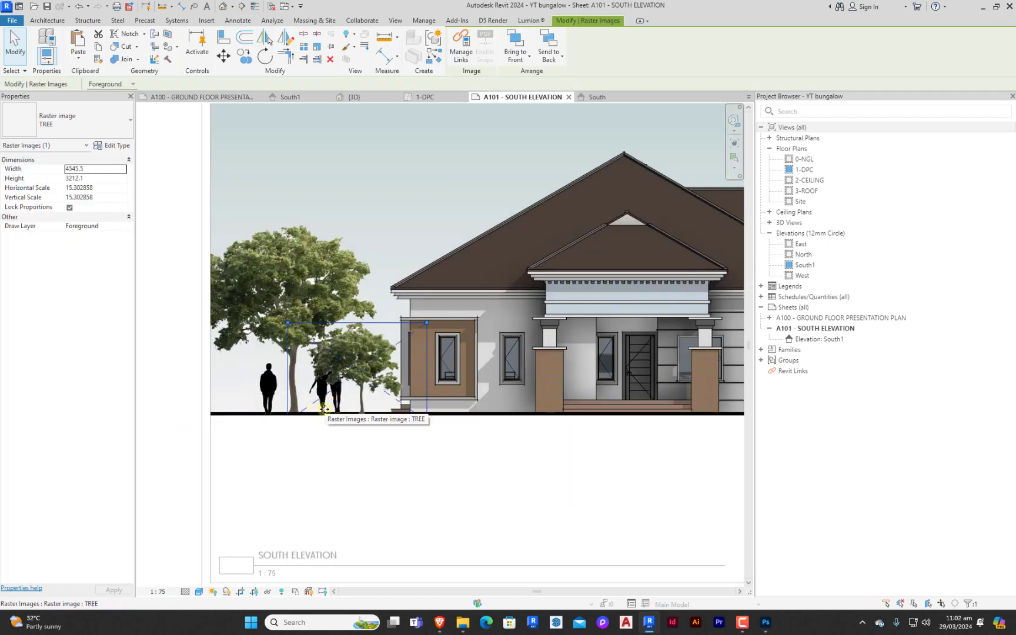
pyautogui.click(325, 408)
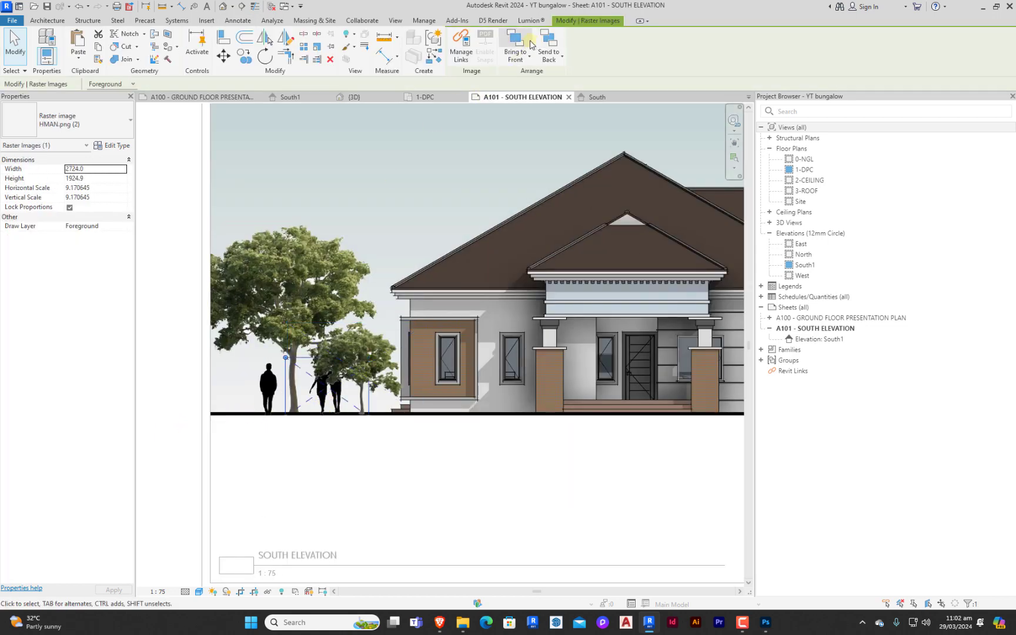
pyautogui.click(178, 468)
# Show the elevation's crop region, raise its upper edge to include more sky, and hide the crop region again.
pyautogui.scroll(-4, 179, 469)
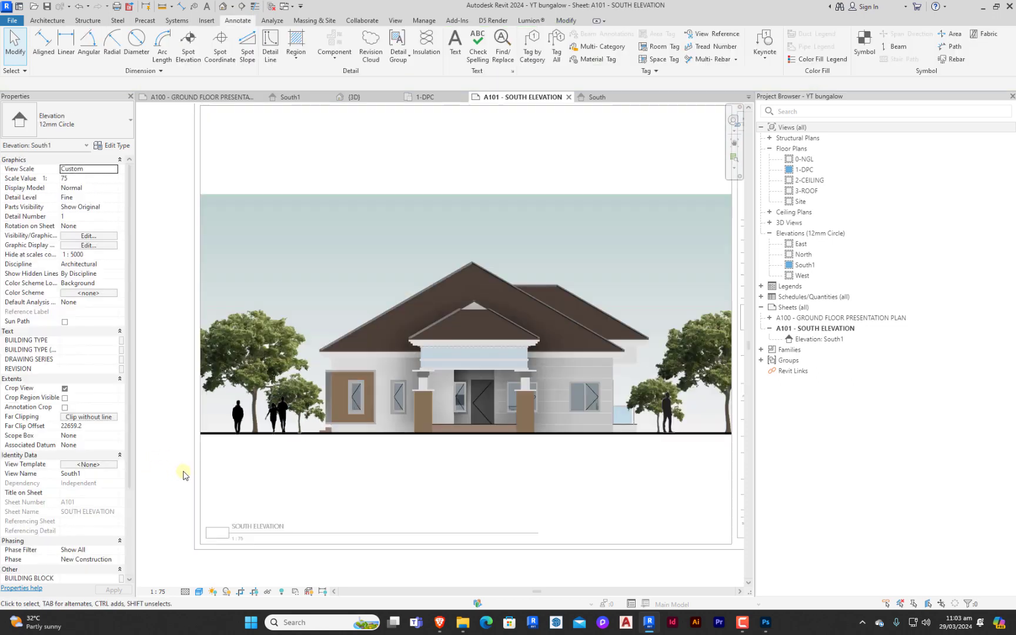
pyautogui.scroll(-2, 336, 462)
pyautogui.scroll(1, 577, 419)
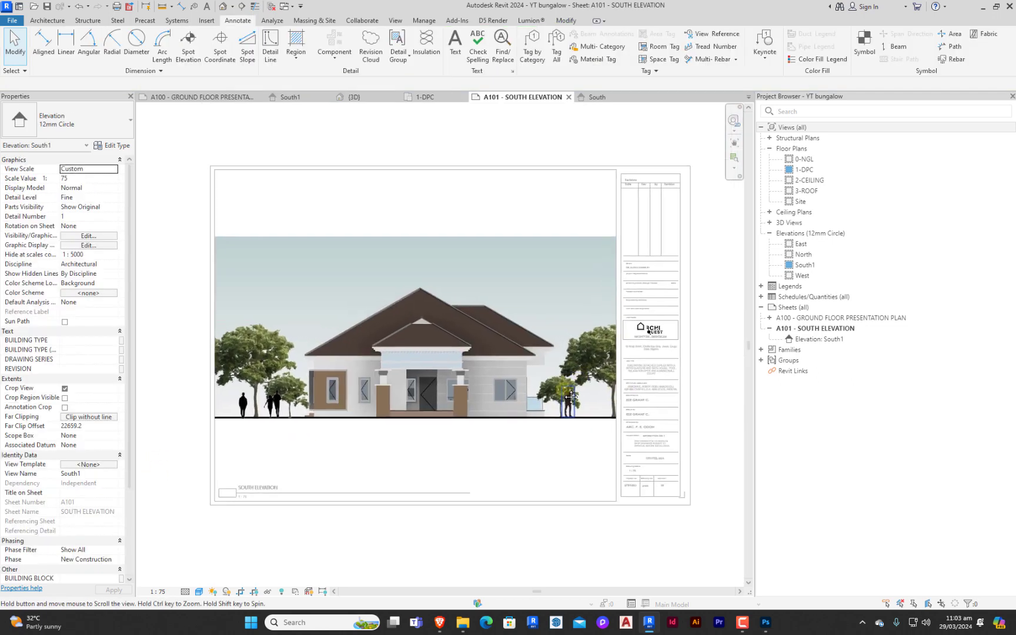
pyautogui.moveTo(432, 386); pyautogui.dragTo(415, 411, button='middle')
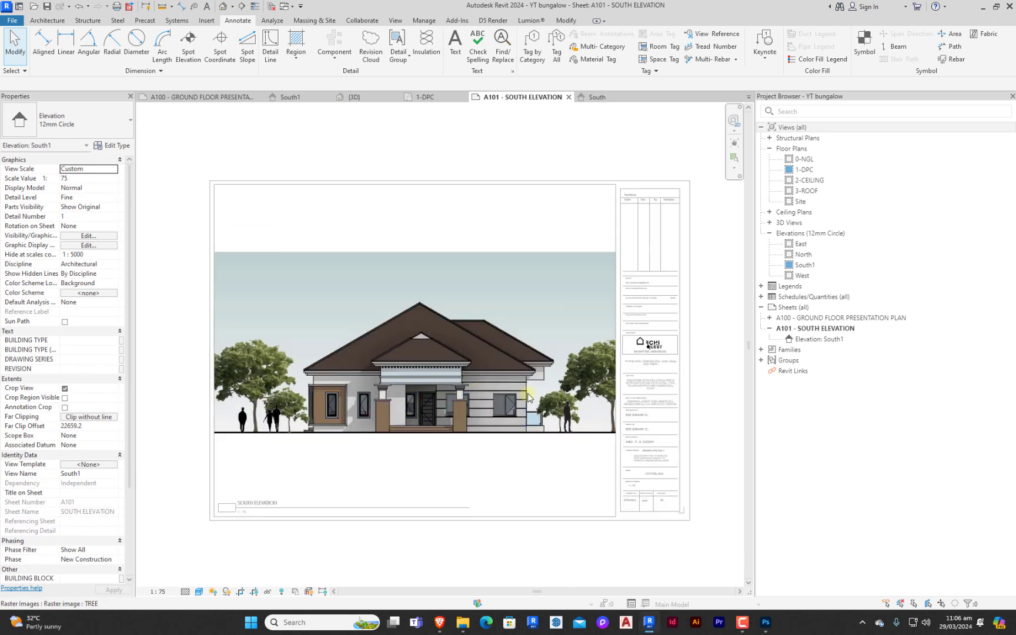
pyautogui.scroll(-2, 530, 414)
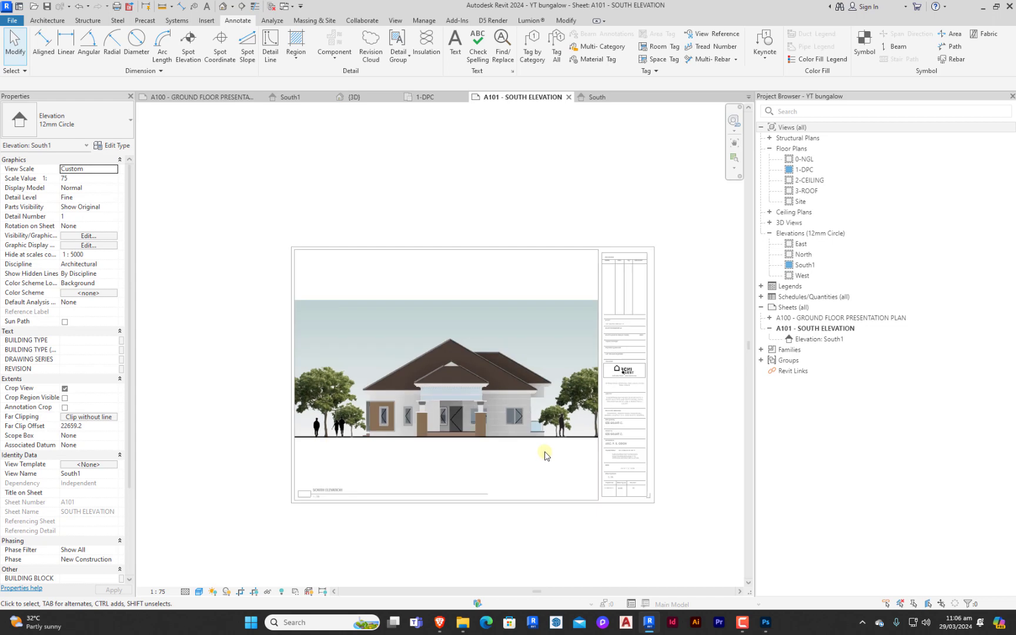
pyautogui.click(253, 595)
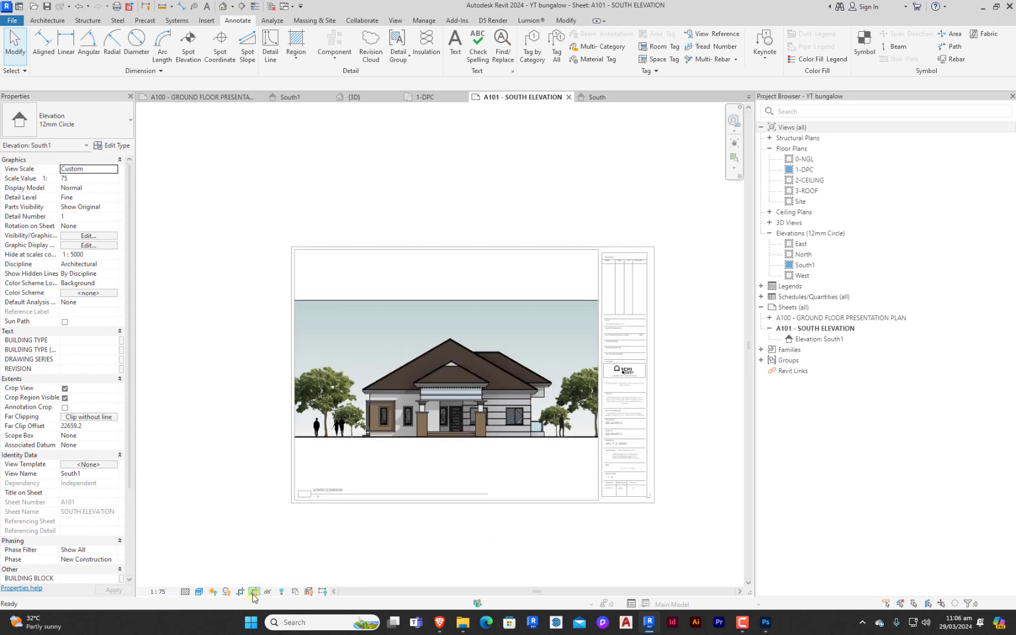
pyautogui.click(474, 300)
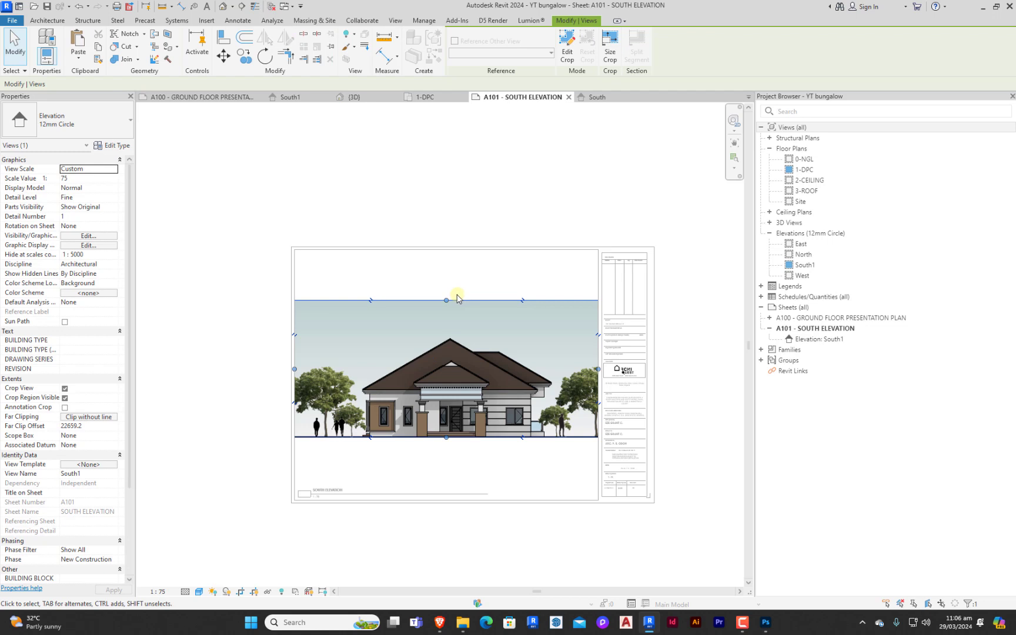
pyautogui.moveTo(447, 301); pyautogui.dragTo(449, 286)
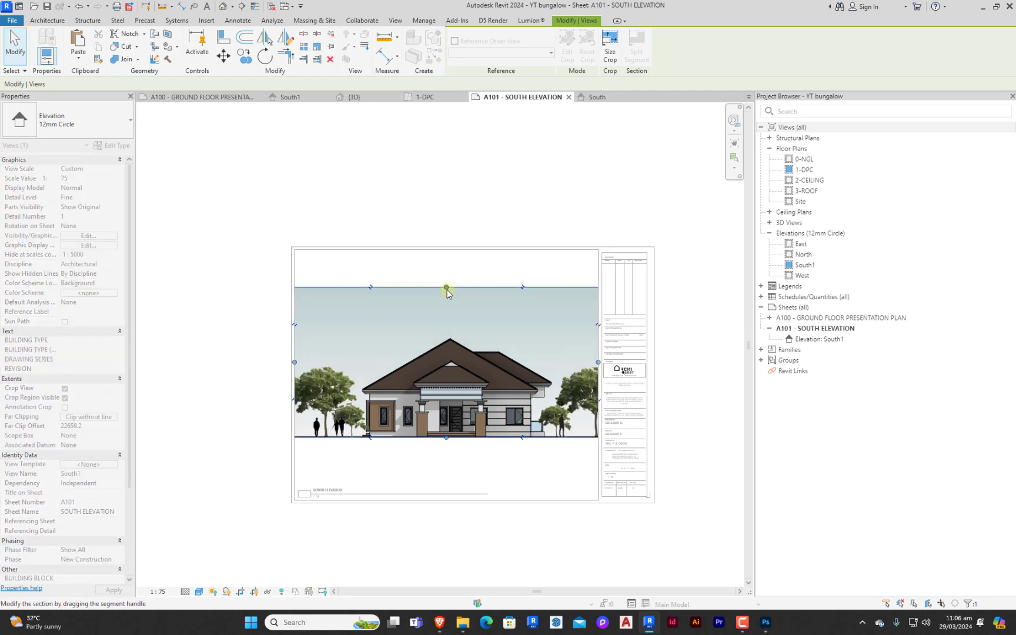
pyautogui.click(454, 272)
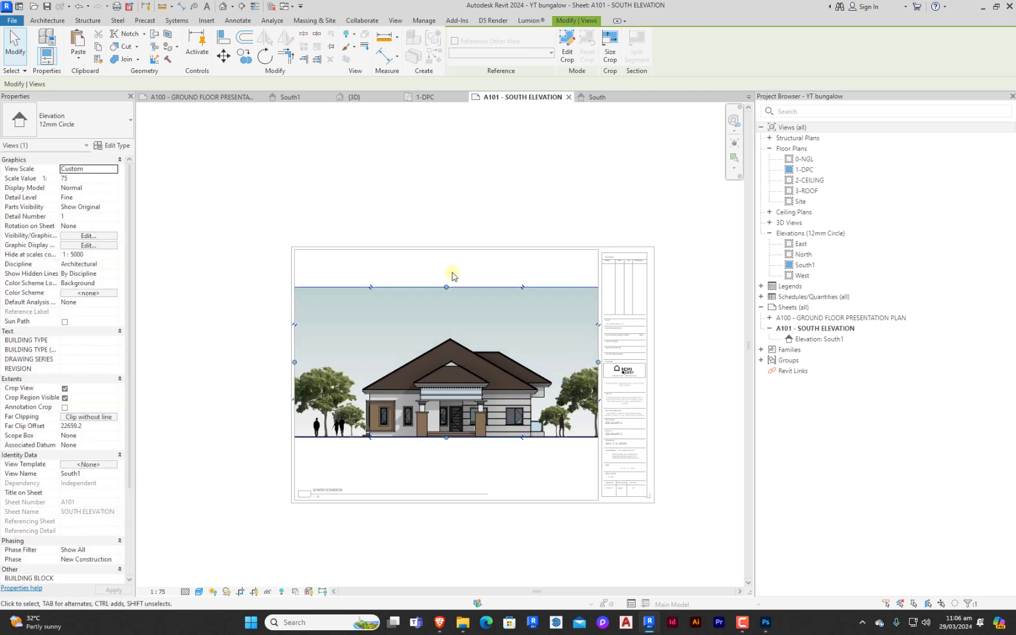
pyautogui.click(281, 592)
pyautogui.click(281, 592)
pyautogui.click(255, 592)
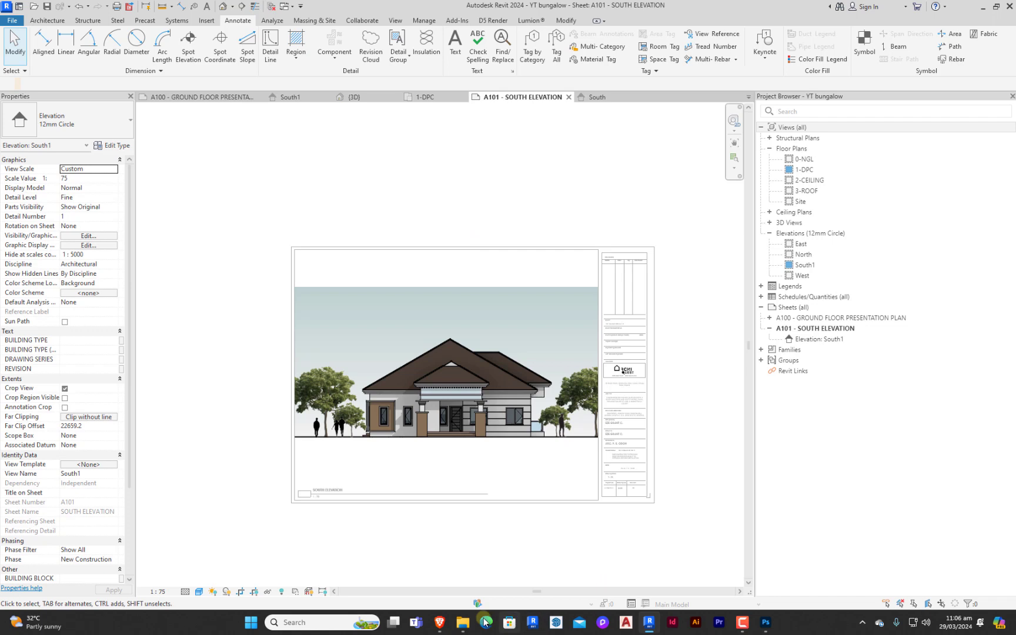
# Import BIRD.png from the file folder into the elevation and set its draw layer to Foreground.
pyautogui.click(462, 623)
pyautogui.moveTo(852, 108); pyautogui.dragTo(653, 626)
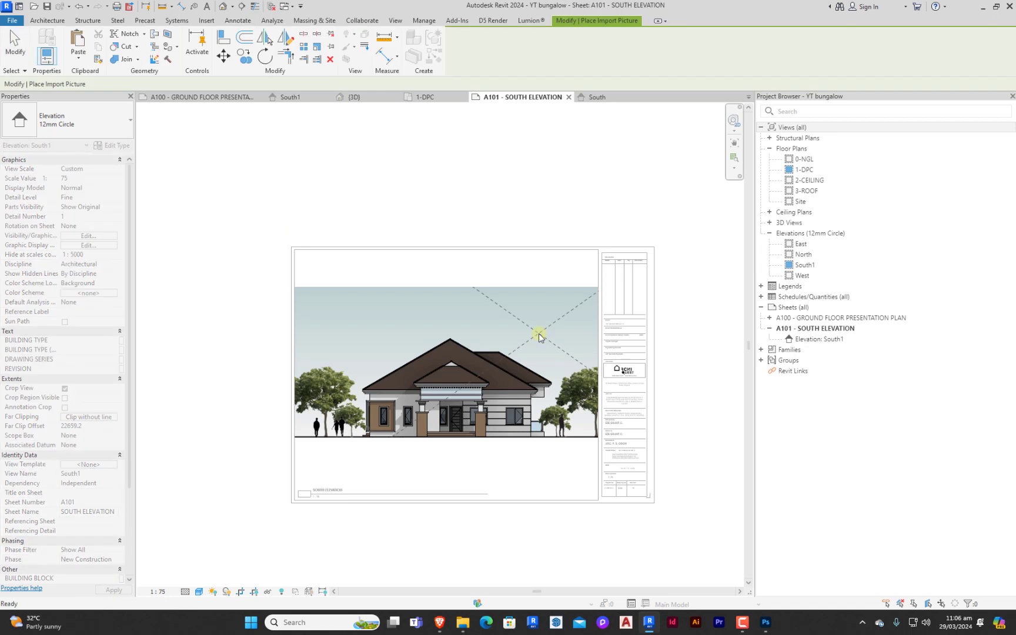
pyautogui.click(121, 228)
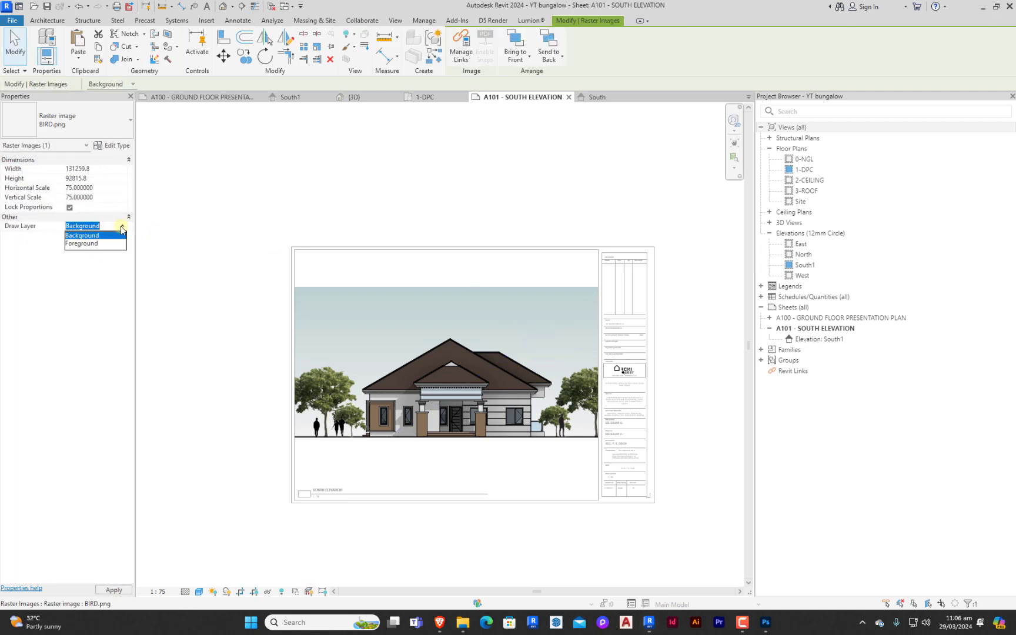
pyautogui.click(83, 243)
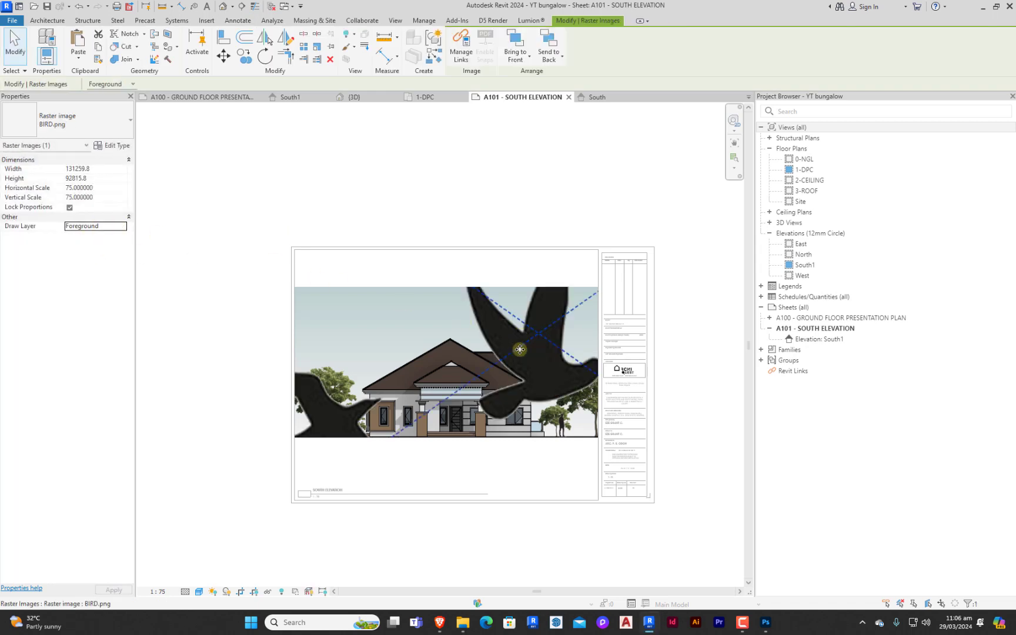
# Turn off the elevation's cropping and shrink the bird image to about 13983 wide by 9888 high above the roof.
pyautogui.click(241, 594)
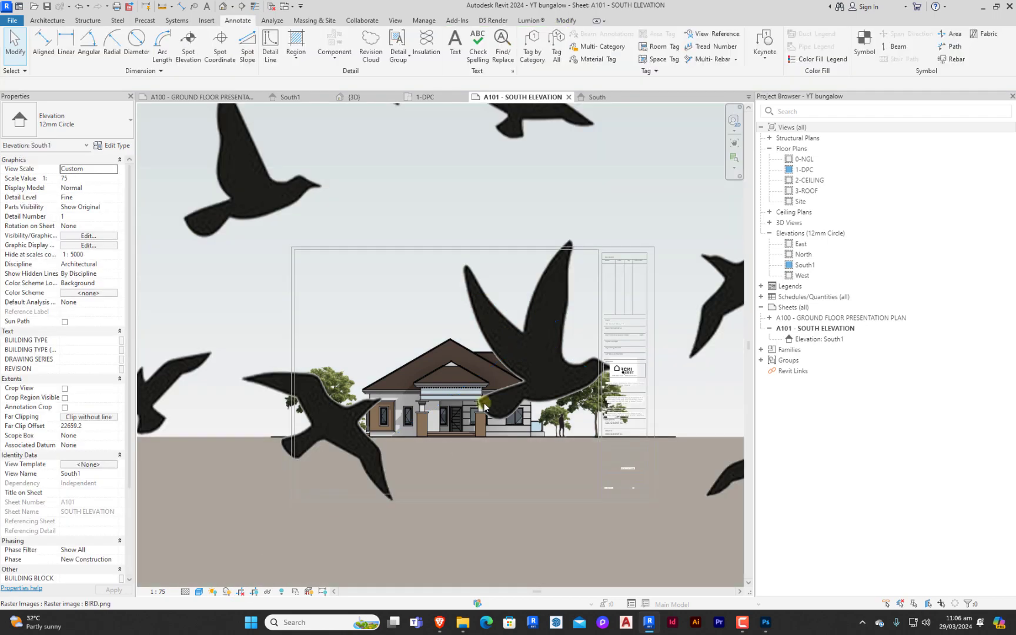
pyautogui.scroll(-5, 486, 397)
pyautogui.click(715, 227)
pyautogui.moveTo(716, 227); pyautogui.dragTo(422, 430)
pyautogui.moveTo(333, 503); pyautogui.dragTo(488, 376)
pyautogui.scroll(4, 488, 377)
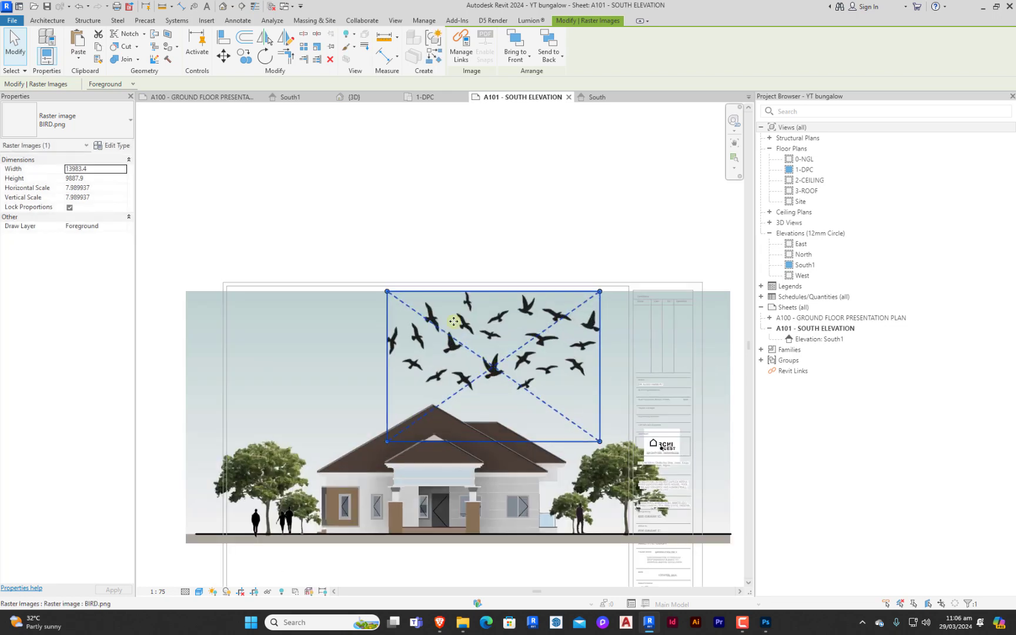
# Shrink the bird image to about 1788 by 1264 in the sky right of the roof peak, and restore the view's cropping.
pyautogui.moveTo(388, 291); pyautogui.dragTo(511, 404)
pyautogui.moveTo(574, 425); pyautogui.dragTo(541, 357)
pyautogui.scroll(3, 552, 335)
pyautogui.moveTo(589, 301); pyautogui.dragTo(550, 410)
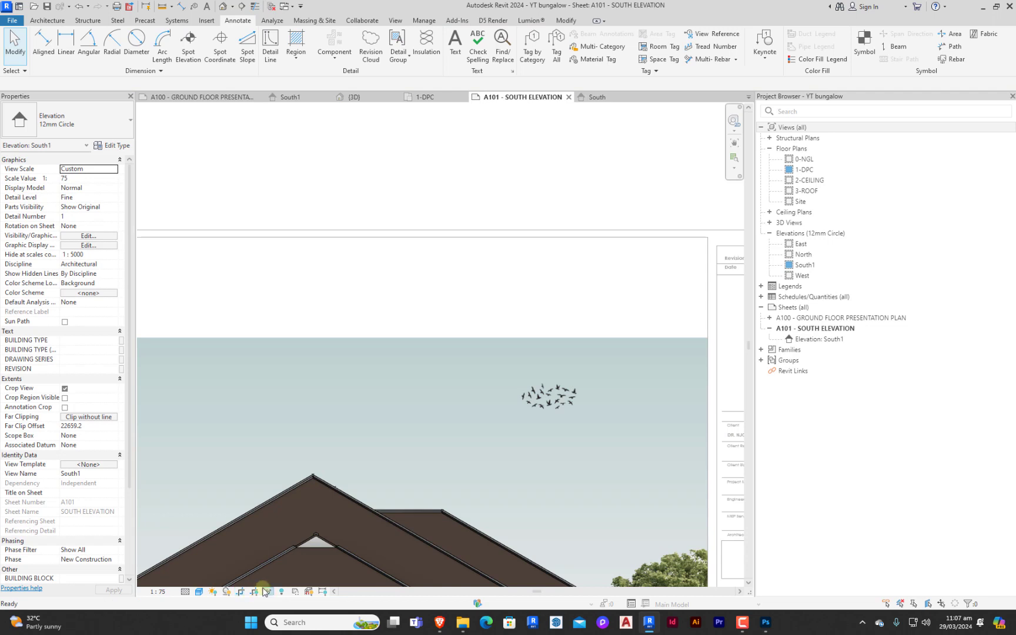
# Copy the BIRD.png image to three more spots in the sky: left of the roof peak, above the ridge, and far left.
pyautogui.scroll(-4, 514, 283)
pyautogui.click(529, 329)
pyautogui.scroll(2, 529, 332)
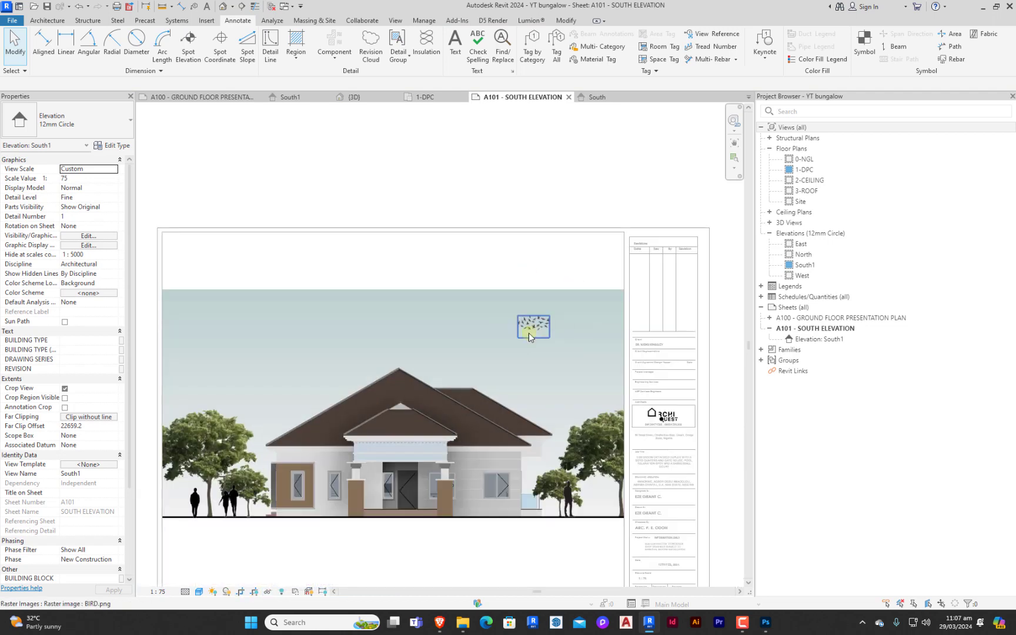
pyautogui.click(244, 57)
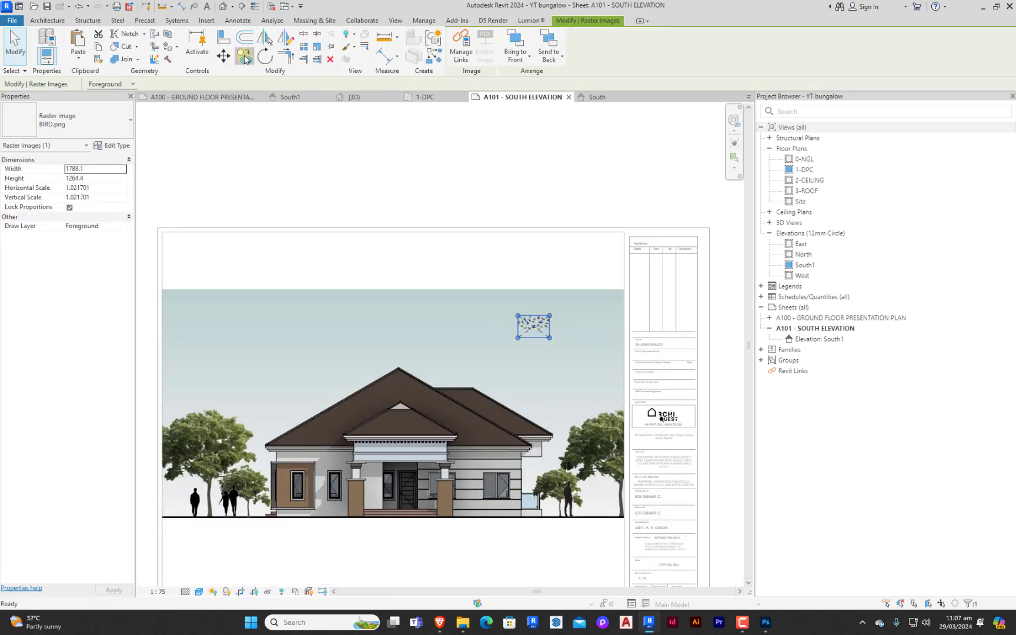
pyautogui.click(536, 331)
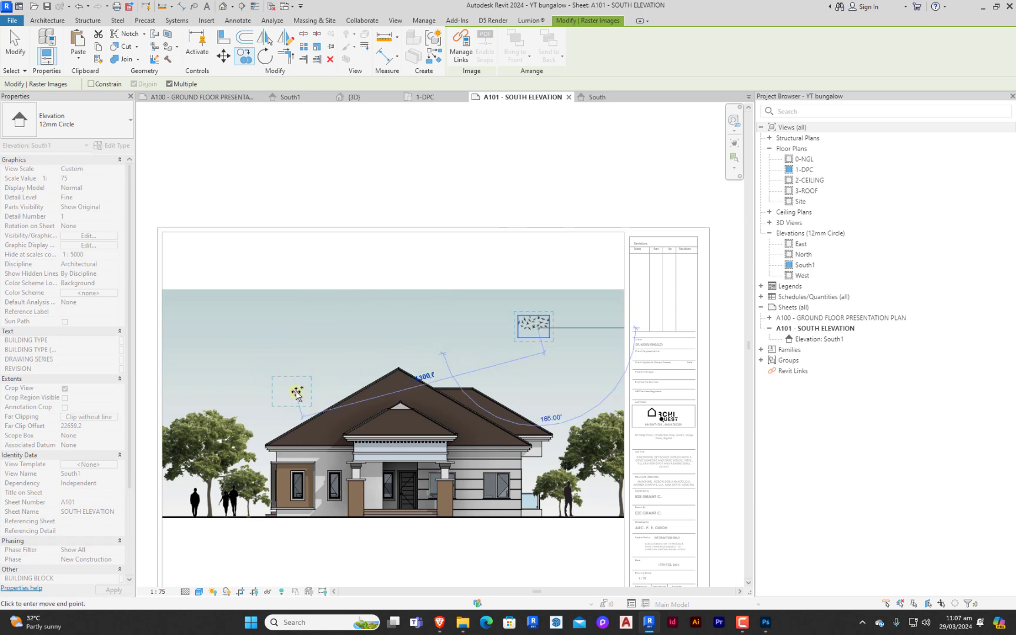
pyautogui.click(398, 323)
pyautogui.click(216, 312)
pyautogui.press('Escape')
pyautogui.press('Escape')
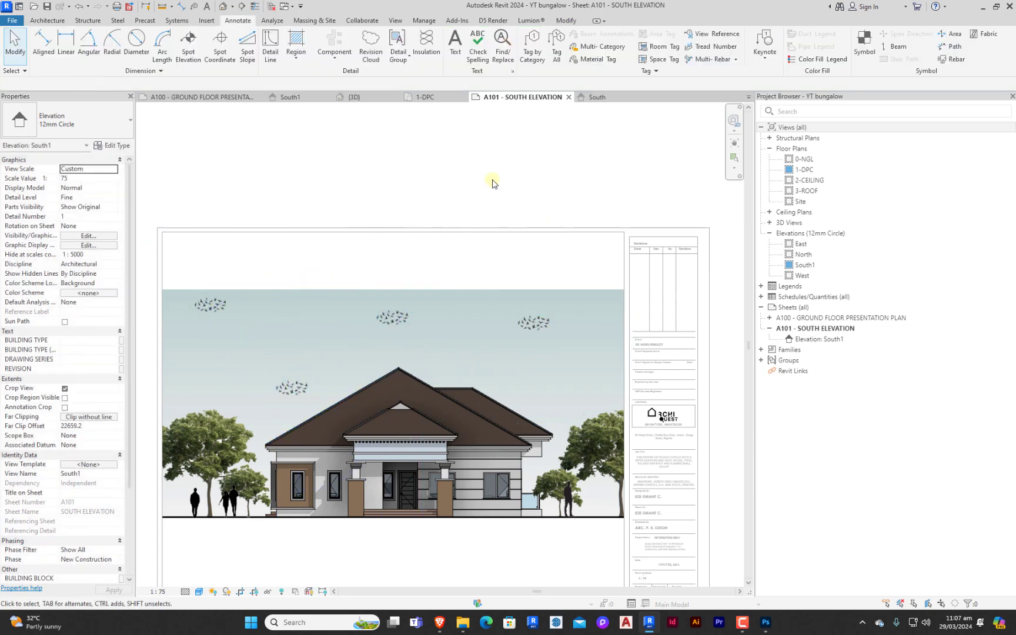
# Enlarge the middle bird image above the ridge and lower it closer to the roof peak.
pyautogui.scroll(-2, 606, 253)
pyautogui.scroll(2, 569, 353)
pyautogui.click(402, 264)
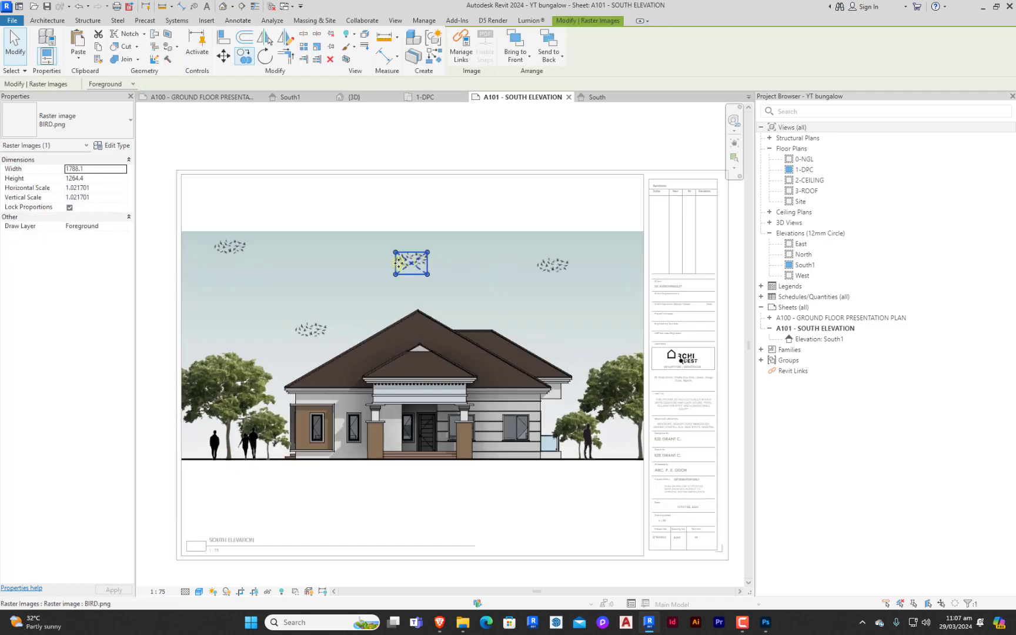
pyautogui.moveTo(401, 262)
pyautogui.mouseDown()
pyautogui.moveTo(363, 246)
pyautogui.moveTo(396, 272)
pyautogui.moveTo(392, 303)
pyautogui.mouseUp()
pyautogui.click(500, 161)
pyautogui.click(397, 261)
pyautogui.click(535, 274)
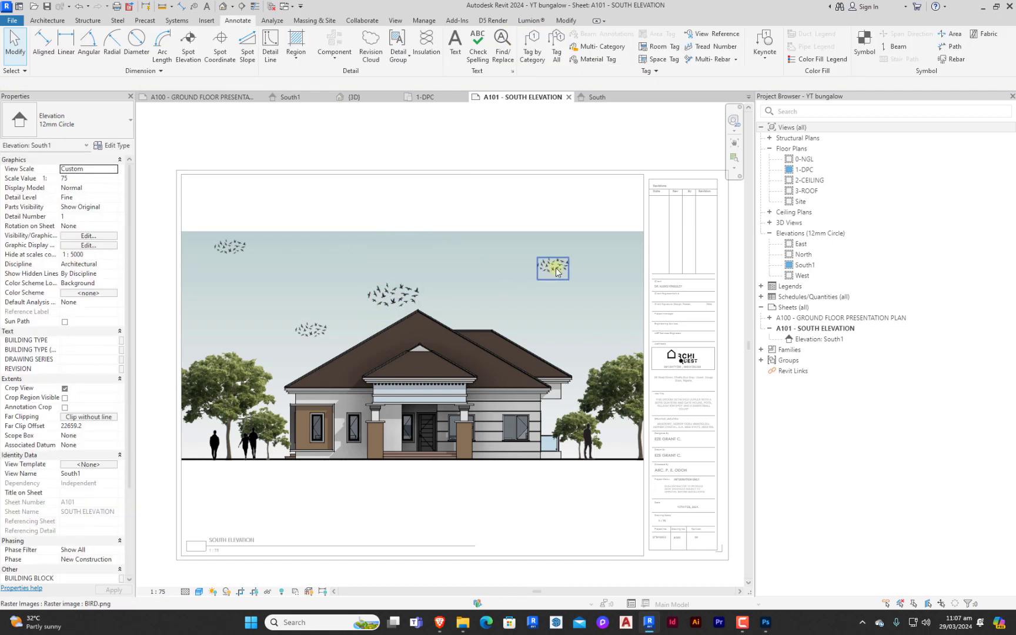
pyautogui.scroll(-2, 411, 302)
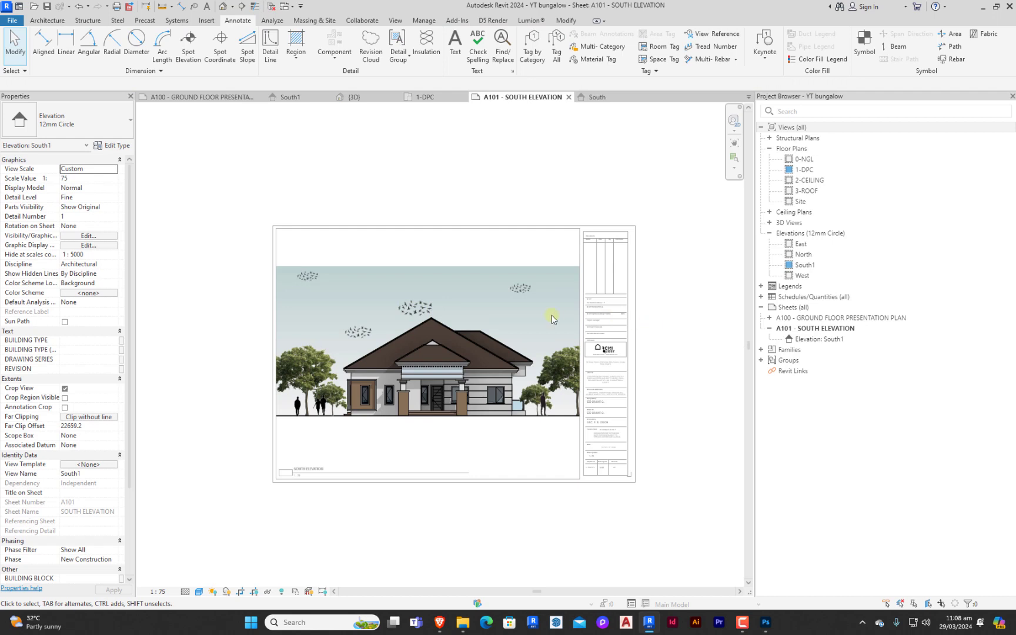
# Remove the BIRD.png images from the elevation's sky.
pyautogui.click(414, 312)
pyautogui.hotkey('ctrl', 'z')
pyautogui.hotkey('ctrl', 'z')
pyautogui.hotkey('ctrl', 'z')
pyautogui.hotkey('ctrl', 'z')
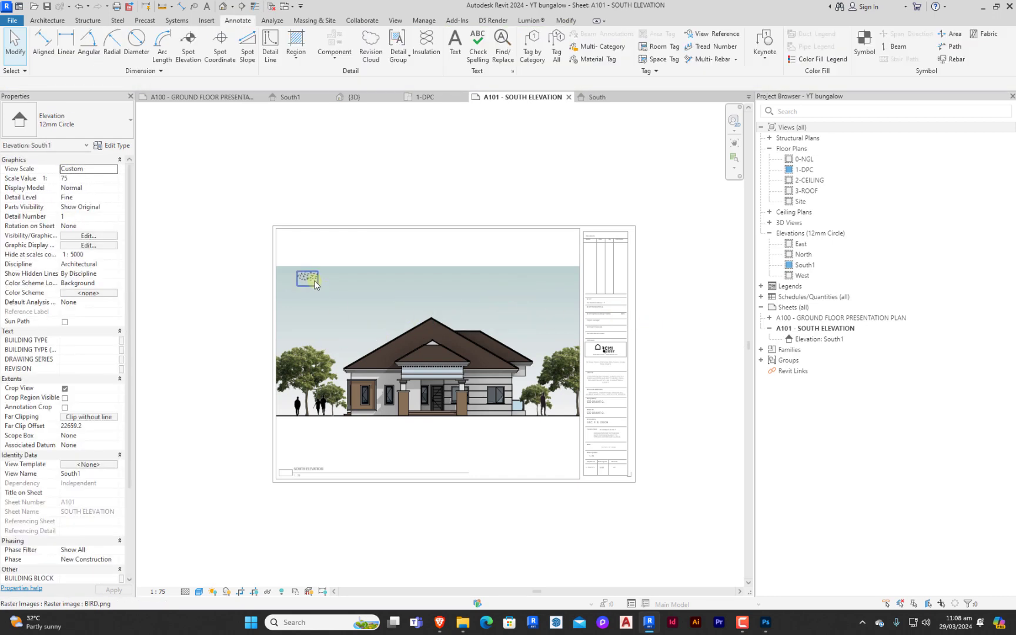
# Import BBB.png from the GRANT folder into the elevation and set its draw layer to Foreground.
pyautogui.click(463, 622)
pyautogui.moveTo(400, 200); pyautogui.dragTo(400, 259)
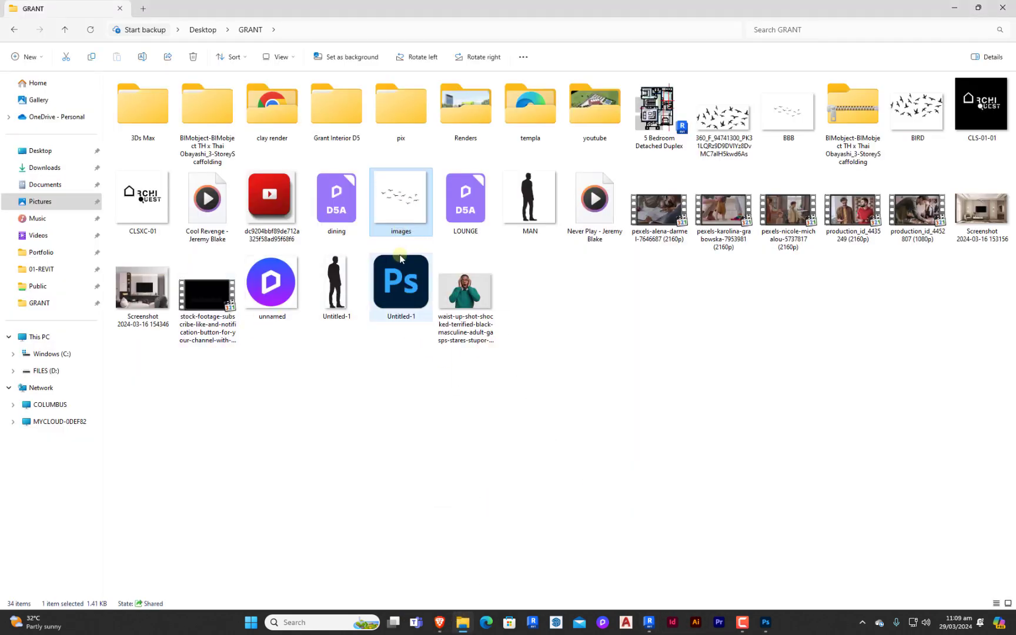
pyautogui.click(930, 121)
pyautogui.moveTo(784, 123); pyautogui.dragTo(649, 621)
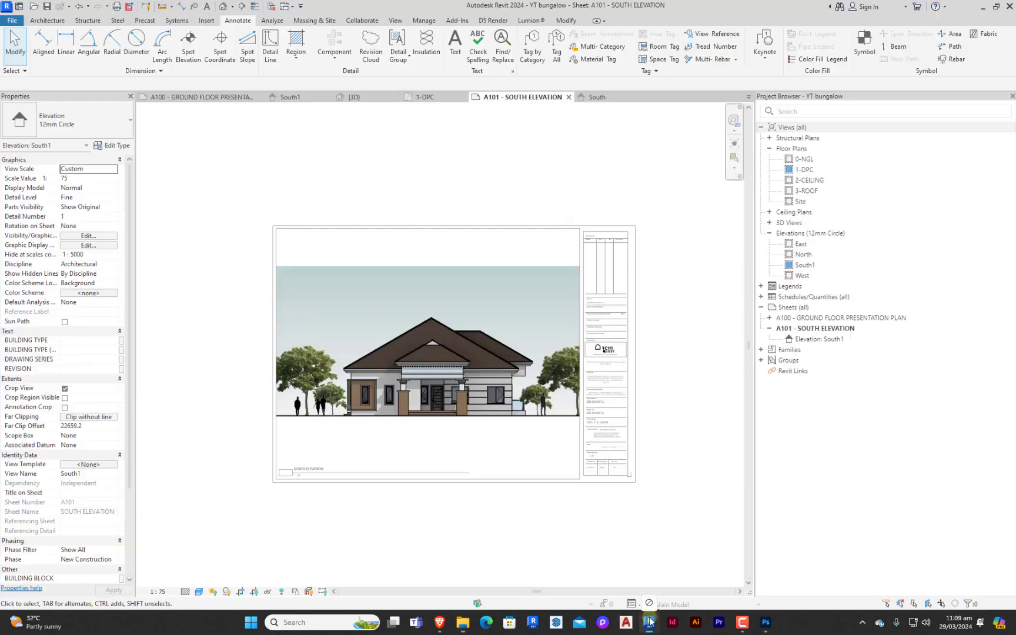
pyautogui.moveTo(528, 315); pyautogui.dragTo(528, 315)
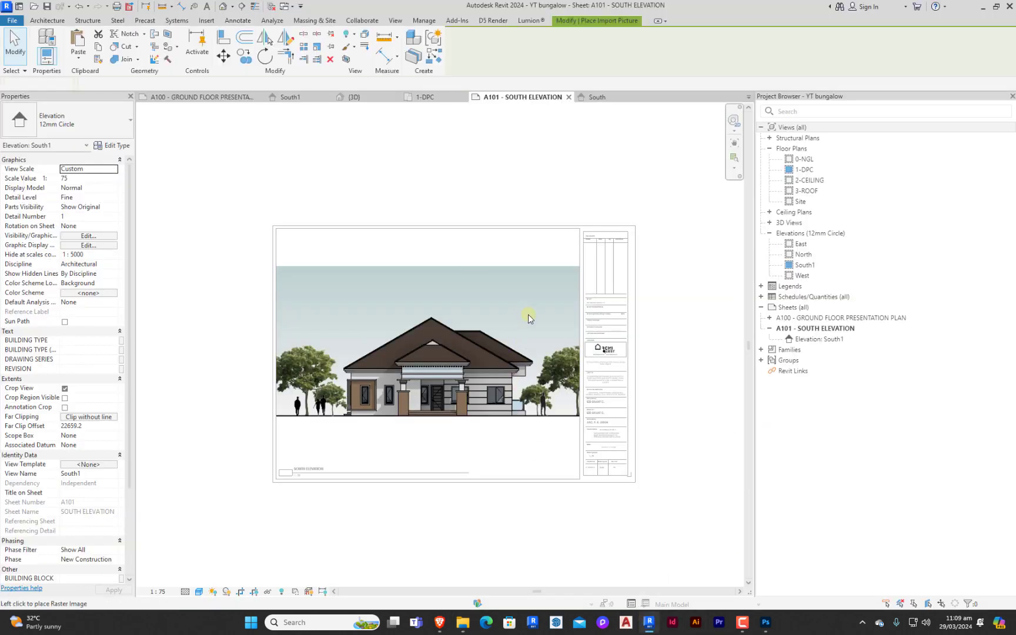
pyautogui.click(593, 218)
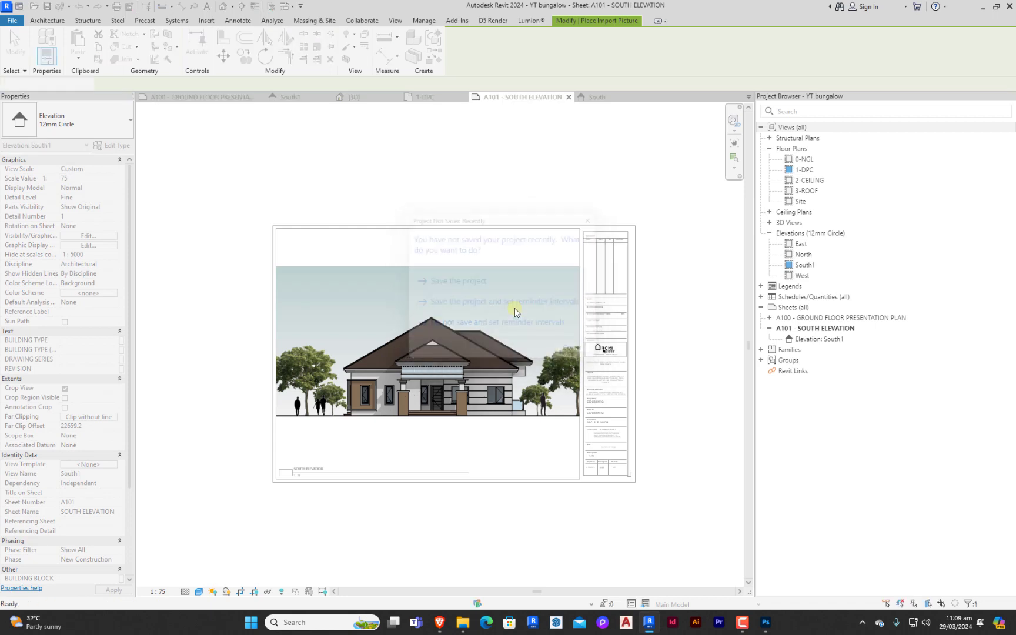
pyautogui.click(127, 228)
pyautogui.click(82, 244)
pyautogui.scroll(-2, 320, 551)
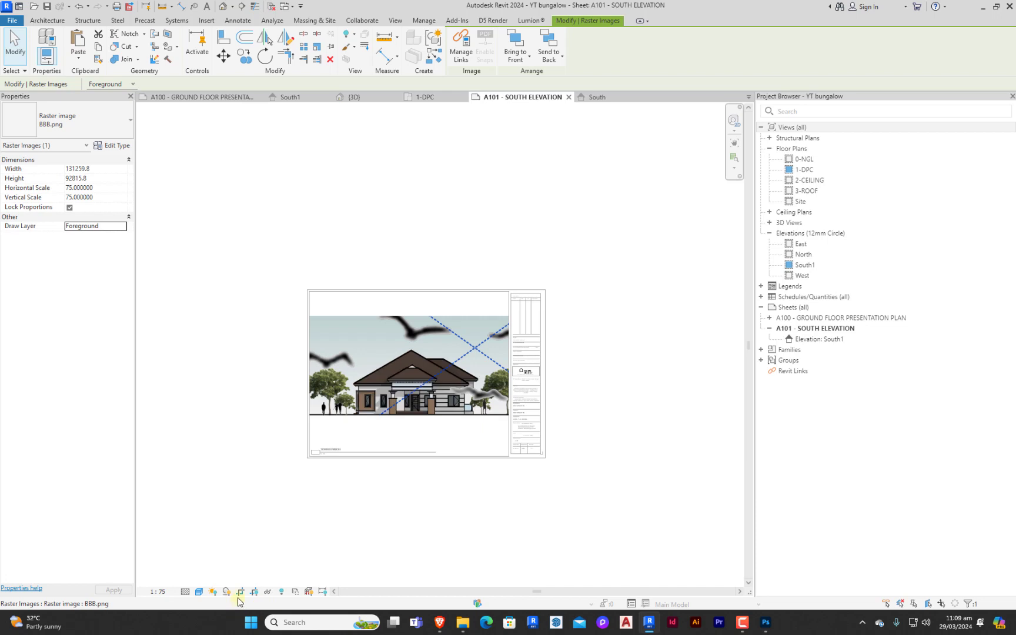
# With the elevation's cropping temporarily off, shrink the BBB.png bird image to about 11260 wide by 7962 high above the roof.
pyautogui.doubleClick(476, 318)
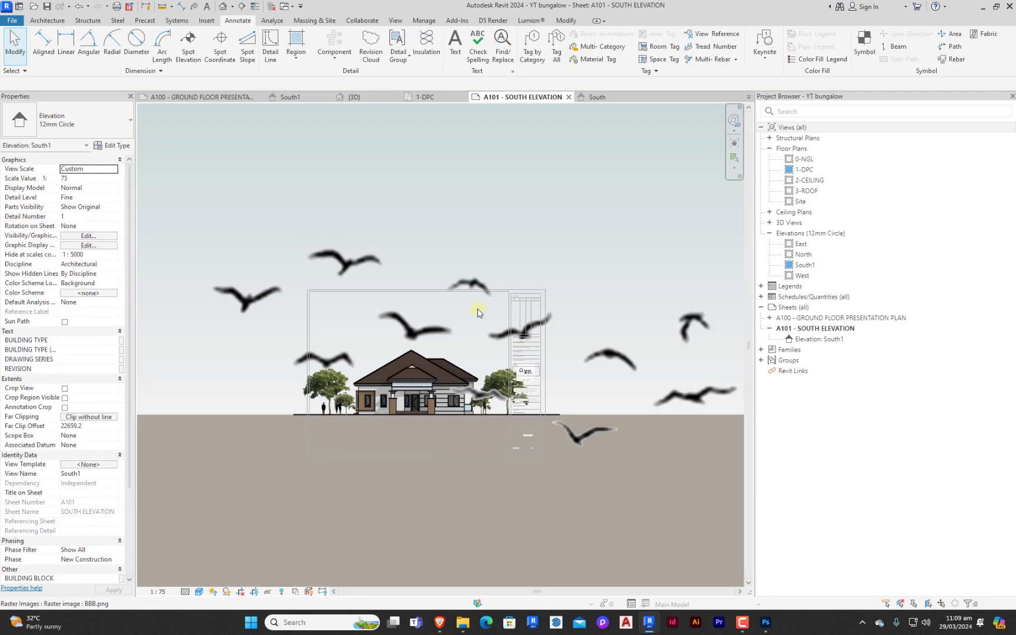
pyautogui.click(659, 220)
pyautogui.moveTo(698, 194); pyautogui.dragTo(478, 309)
pyautogui.moveTo(394, 304); pyautogui.dragTo(487, 324)
pyautogui.scroll(3, 455, 350)
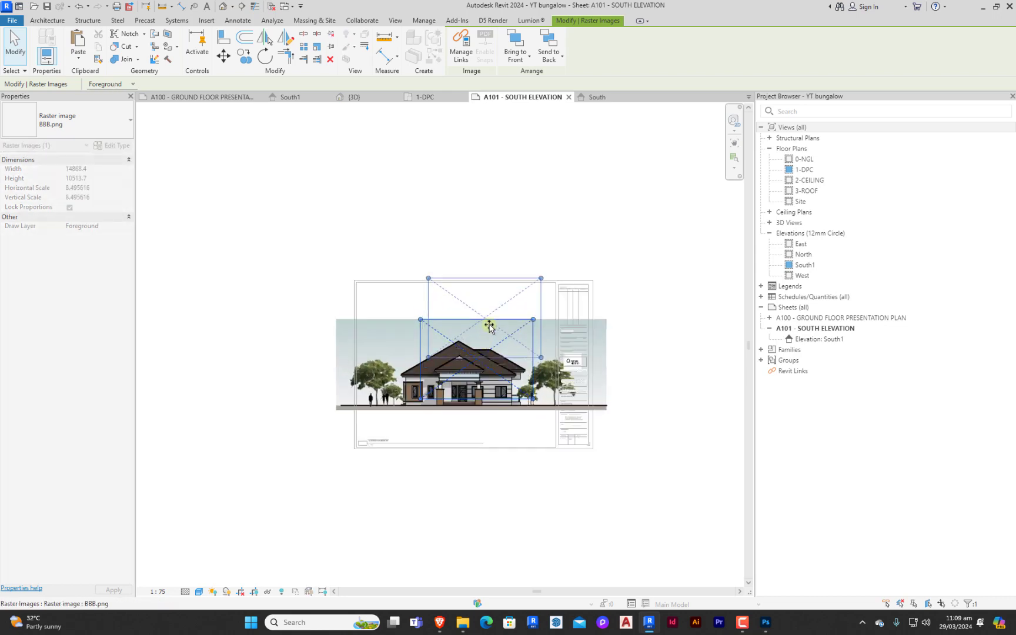
pyautogui.moveTo(541, 278); pyautogui.dragTo(513, 297)
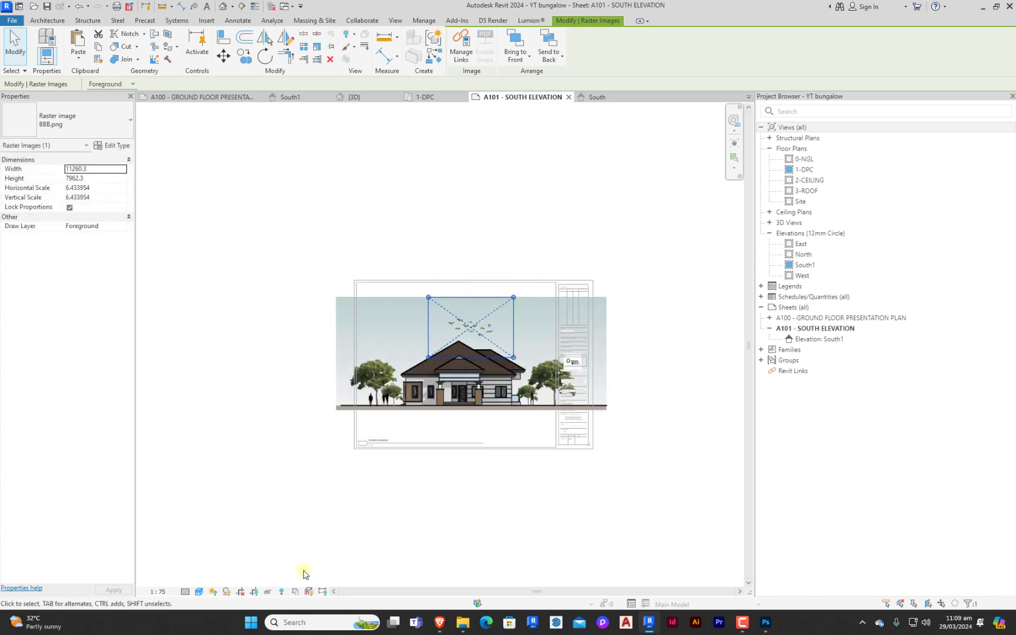
pyautogui.click(242, 592)
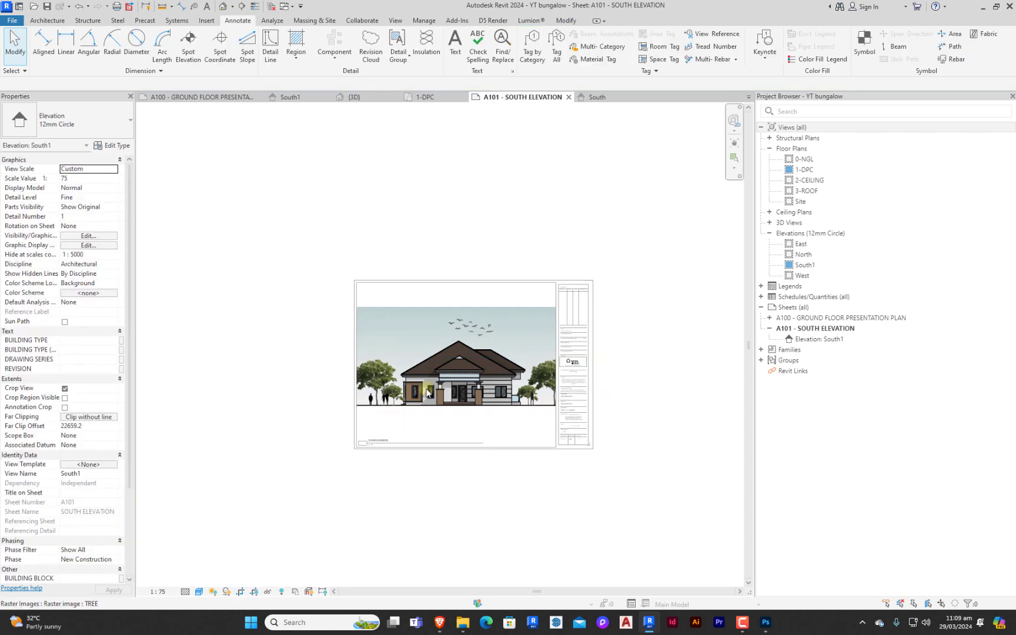
# Shrink the bird image to slightly under 8099 wide by 5727 high and move it into the sky right of the roof peak.
pyautogui.scroll(6, 484, 329)
pyautogui.click(513, 304)
pyautogui.moveTo(609, 402); pyautogui.dragTo(549, 360)
pyautogui.moveTo(438, 282); pyautogui.dragTo(621, 345)
pyautogui.scroll(-4, 626, 353)
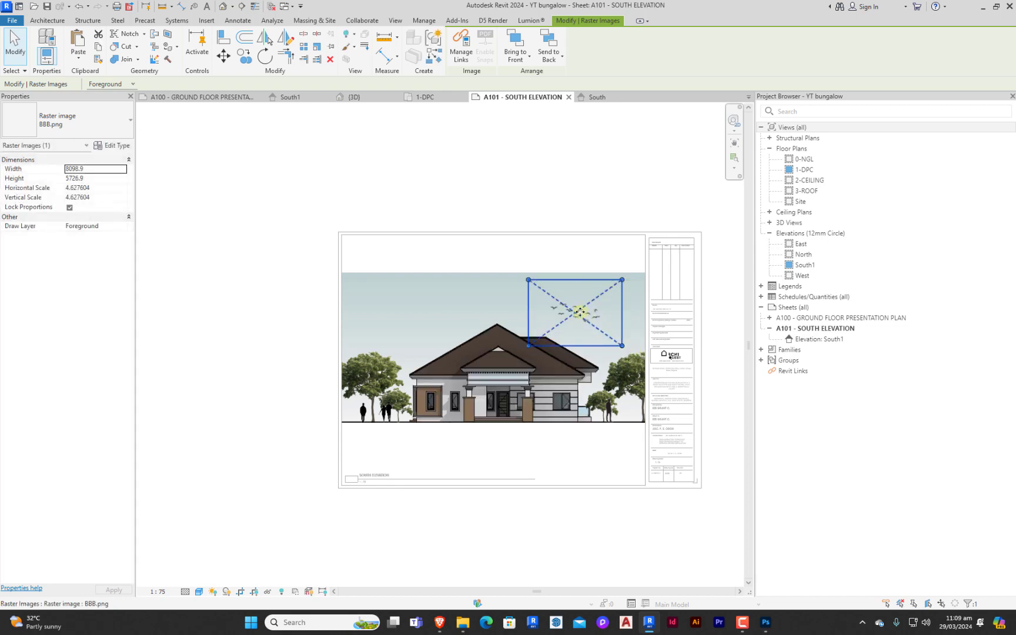
pyautogui.moveTo(579, 301); pyautogui.dragTo(584, 293)
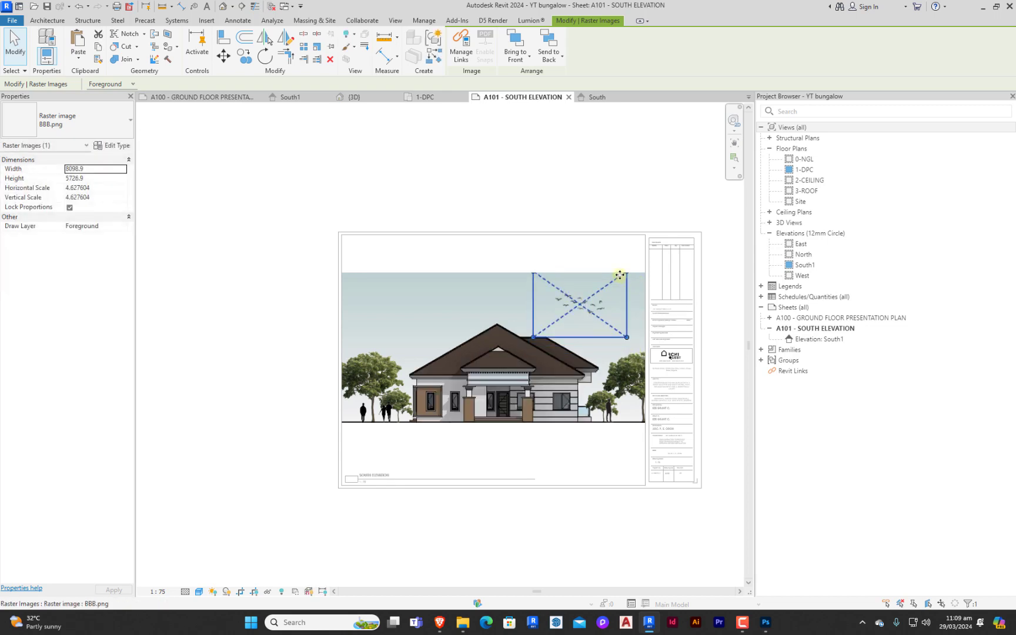
pyautogui.moveTo(627, 337); pyautogui.dragTo(622, 334)
# Copy the BBB.png bird image into the sky left of the roof peak, slightly lower than the original.
pyautogui.click(244, 57)
pyautogui.click(574, 312)
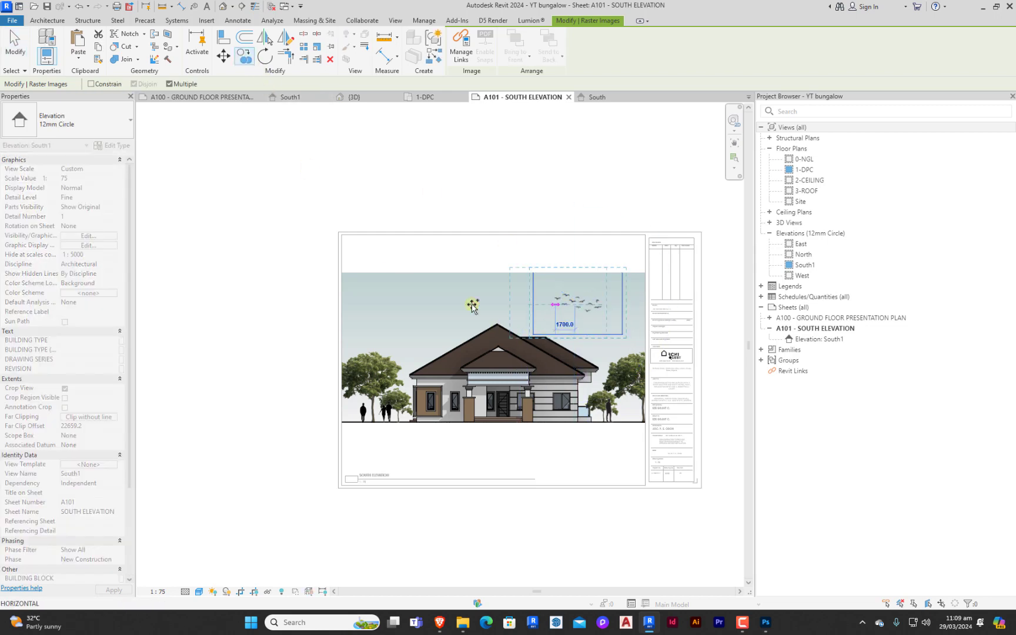
pyautogui.click(386, 324)
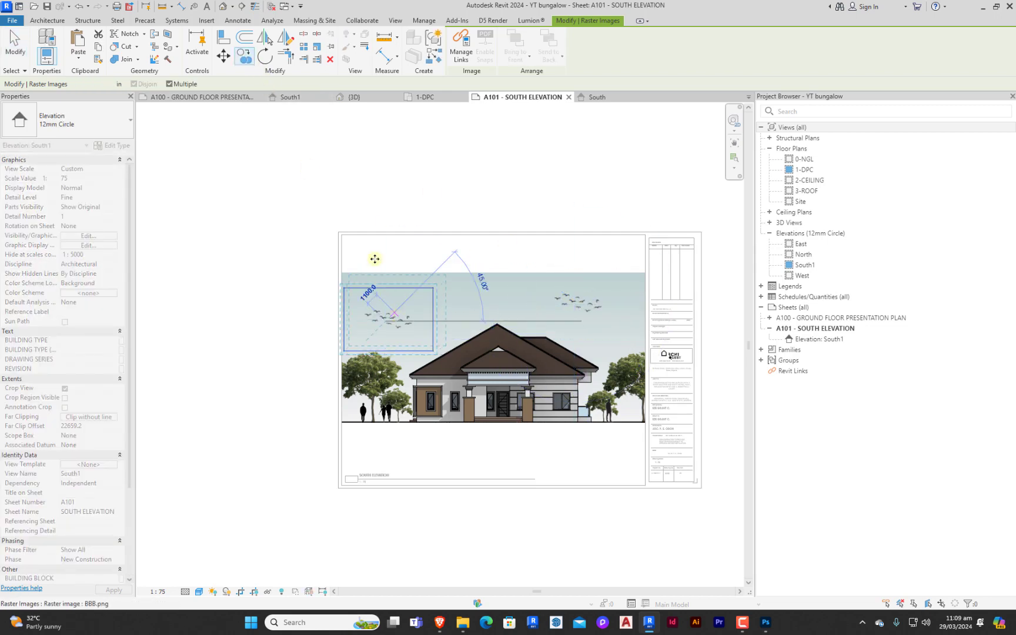
pyautogui.press('Escape')
pyautogui.press('Escape')
# Examine the finished elevation on the sheet, including the brick column and roof surface patterns up close.
pyautogui.scroll(3, 488, 347)
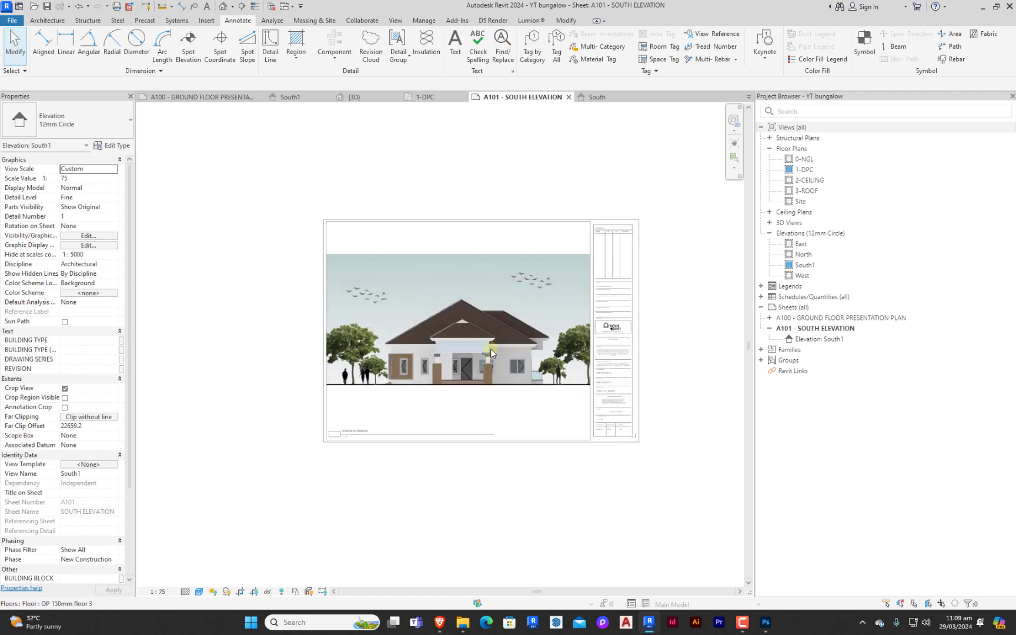
pyautogui.scroll(-3, 486, 345)
pyautogui.scroll(4, 500, 312)
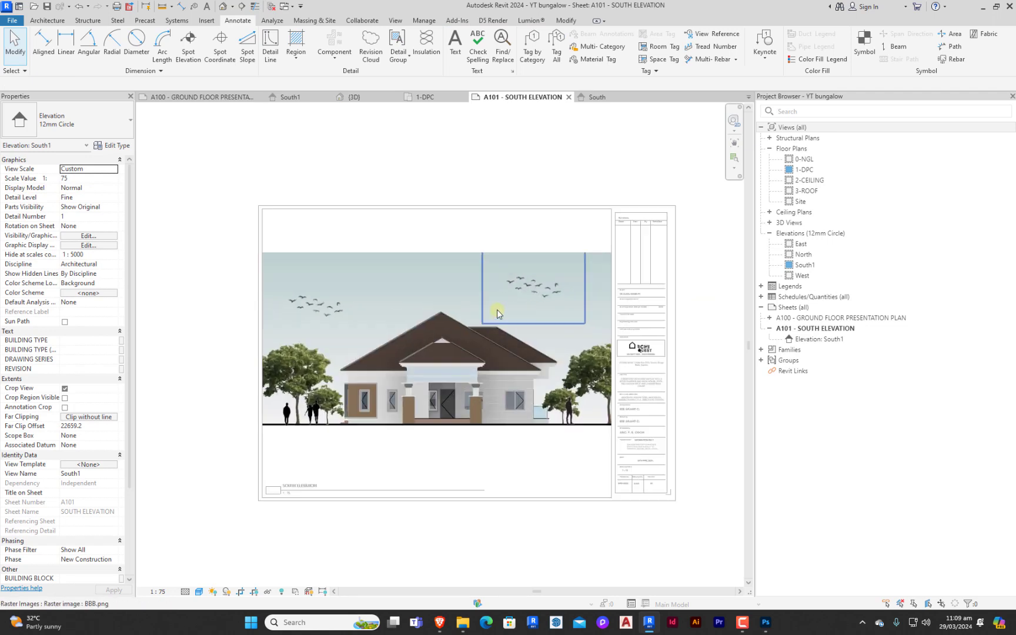
pyautogui.scroll(-3, 482, 349)
pyautogui.scroll(2, 490, 379)
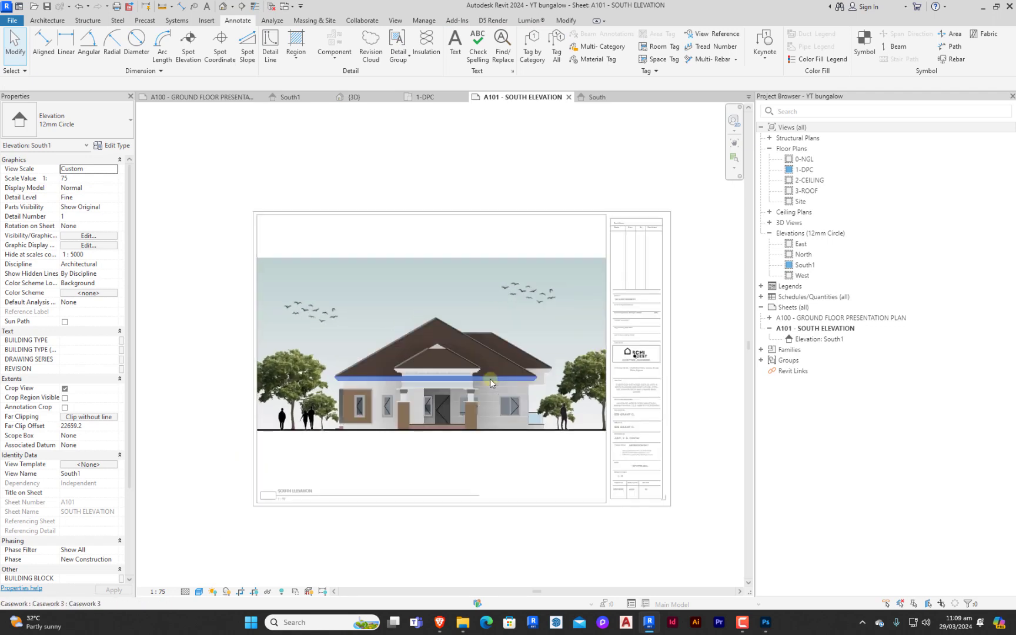
pyautogui.scroll(-3, 527, 364)
pyautogui.scroll(4, 437, 364)
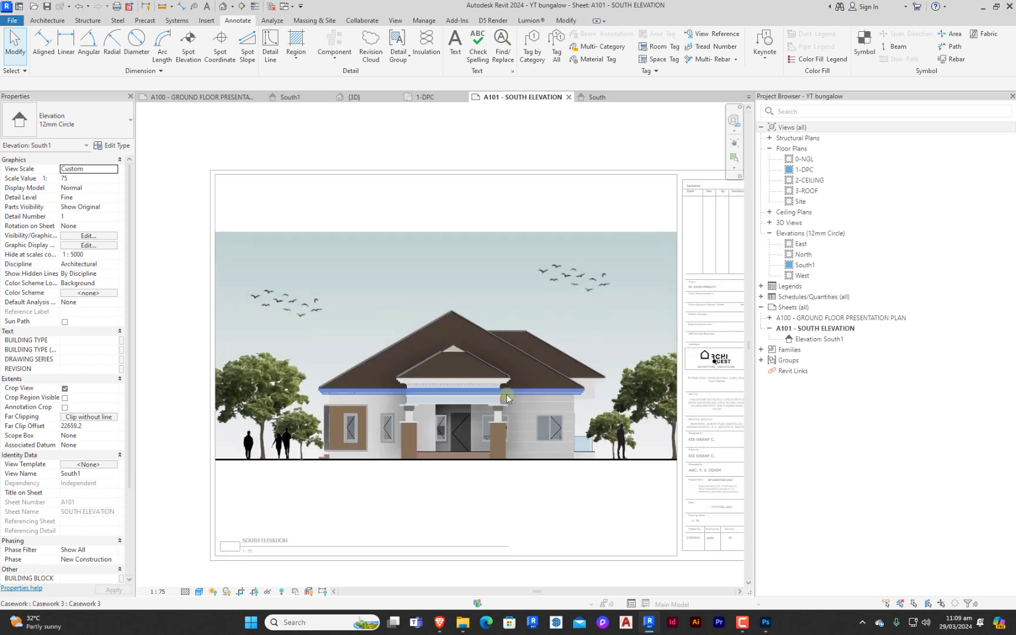
pyautogui.scroll(4, 389, 460)
pyautogui.scroll(6, 386, 445)
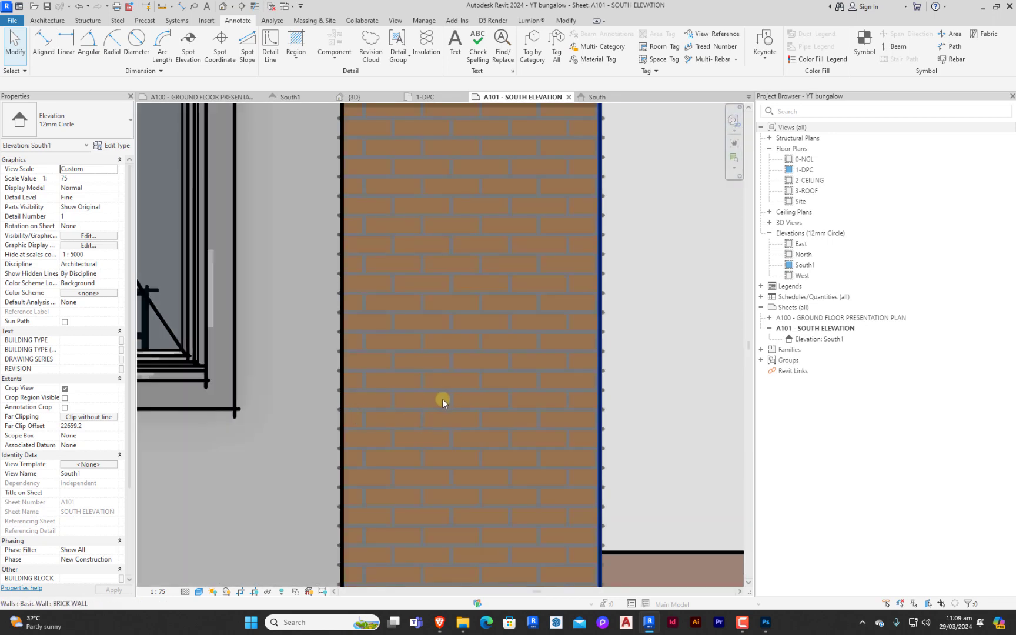
pyautogui.scroll(-8, 467, 491)
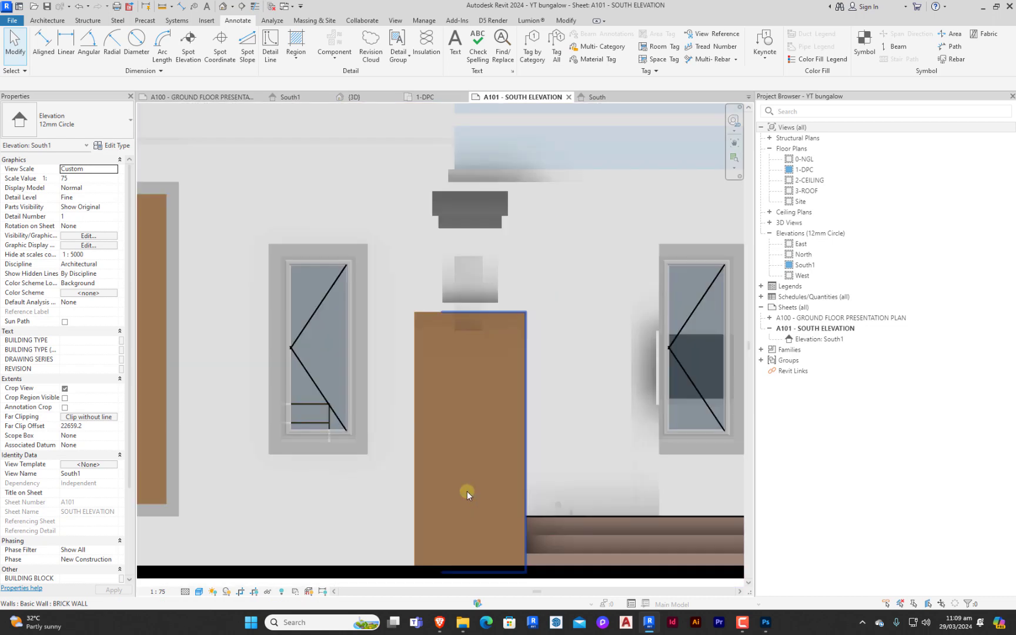
pyautogui.scroll(6, 472, 318)
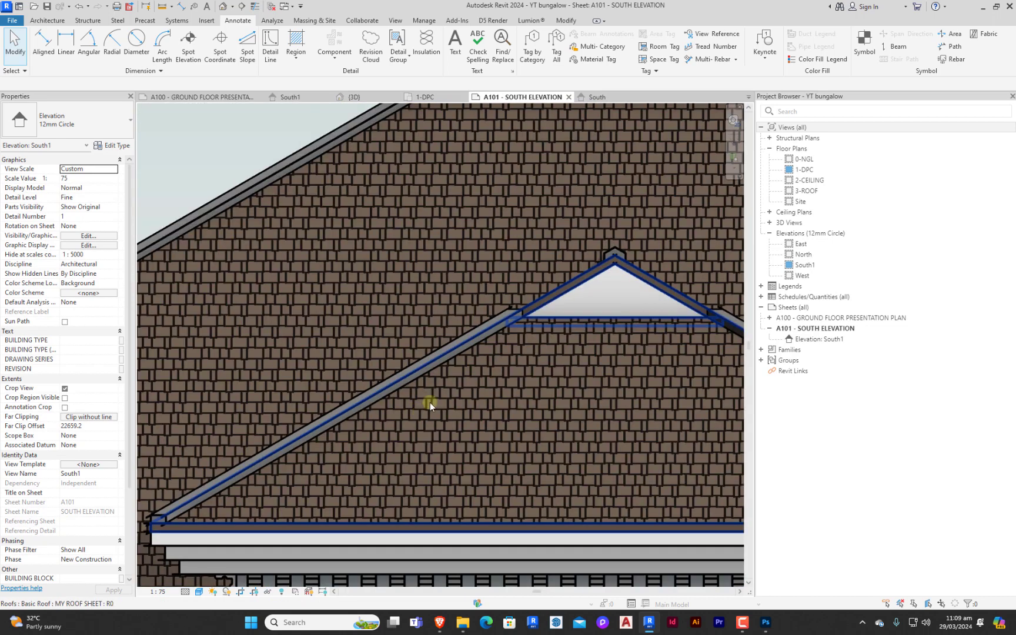
pyautogui.scroll(-8, 429, 405)
pyautogui.scroll(2, 526, 452)
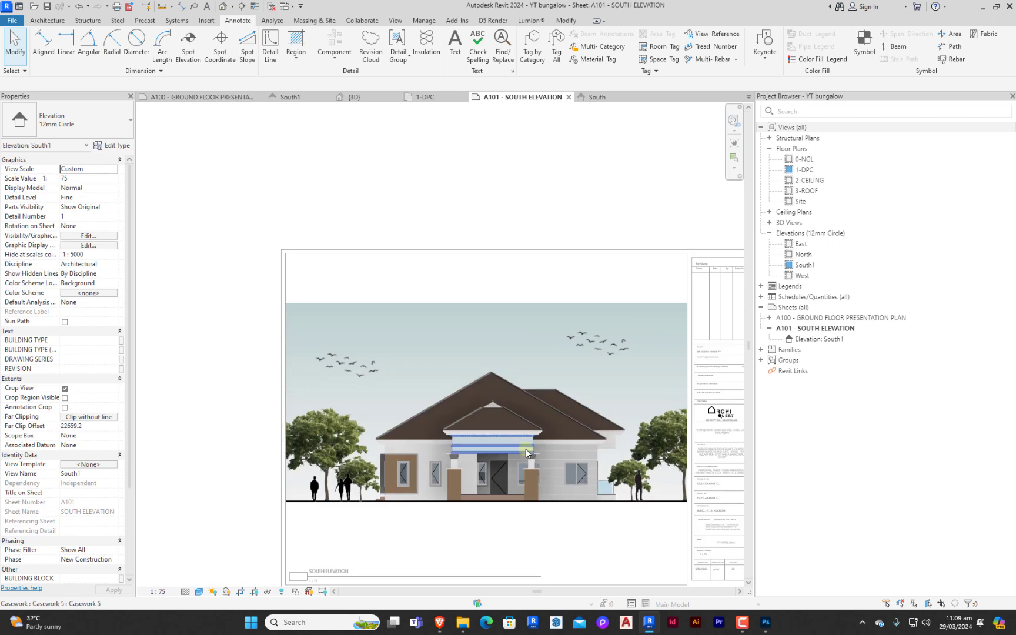
pyautogui.scroll(1, 516, 445)
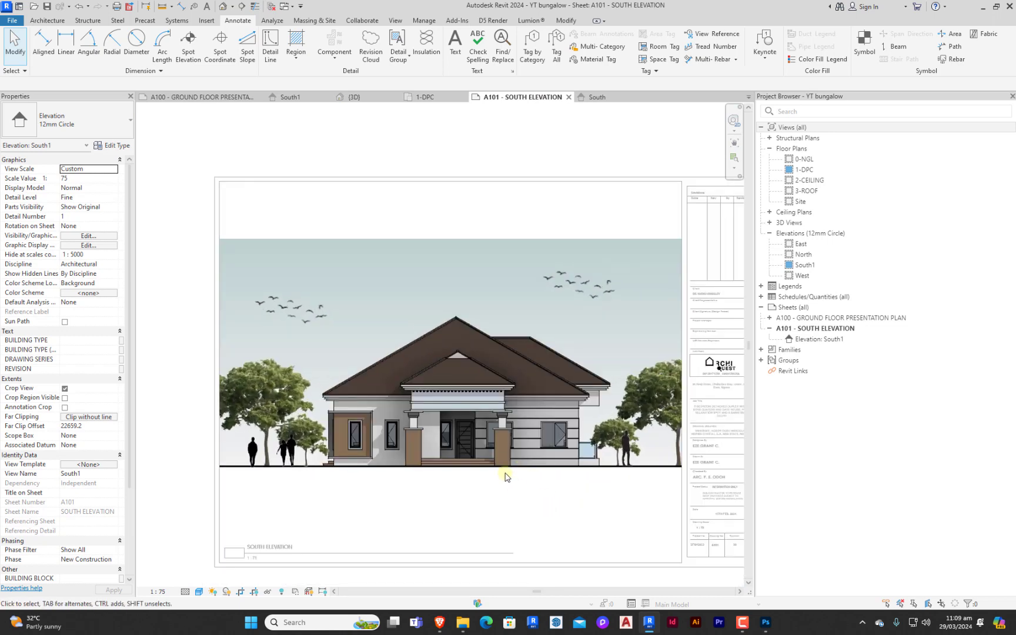
# Set the BRICK WALL material's foreground surface pattern color to black (RGB 0 0 0) through the right porch column's wall type.
pyautogui.scroll(5, 504, 471)
pyautogui.click(517, 432)
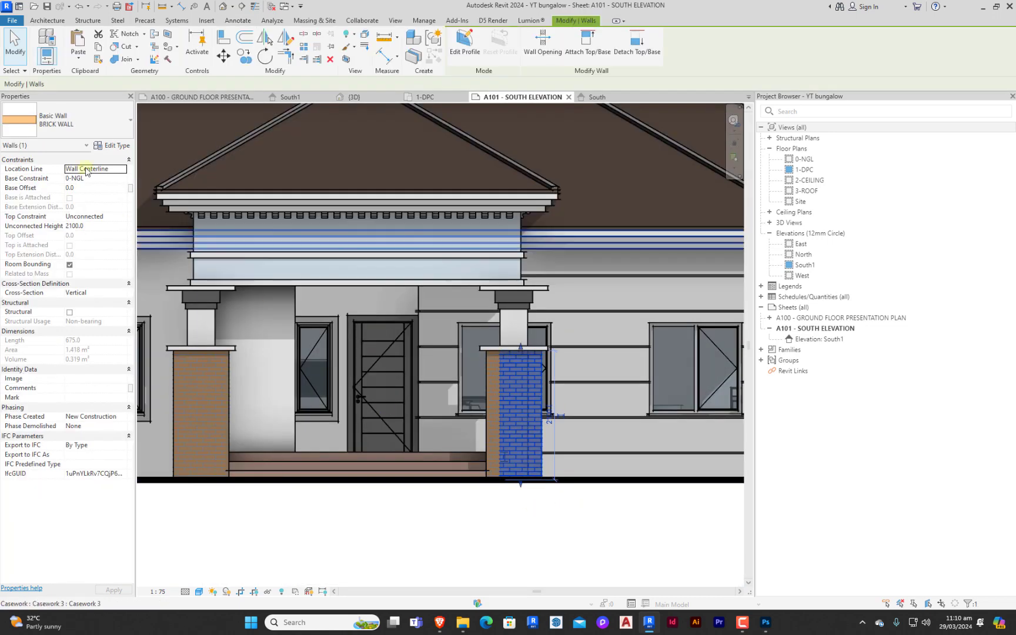
pyautogui.click(116, 147)
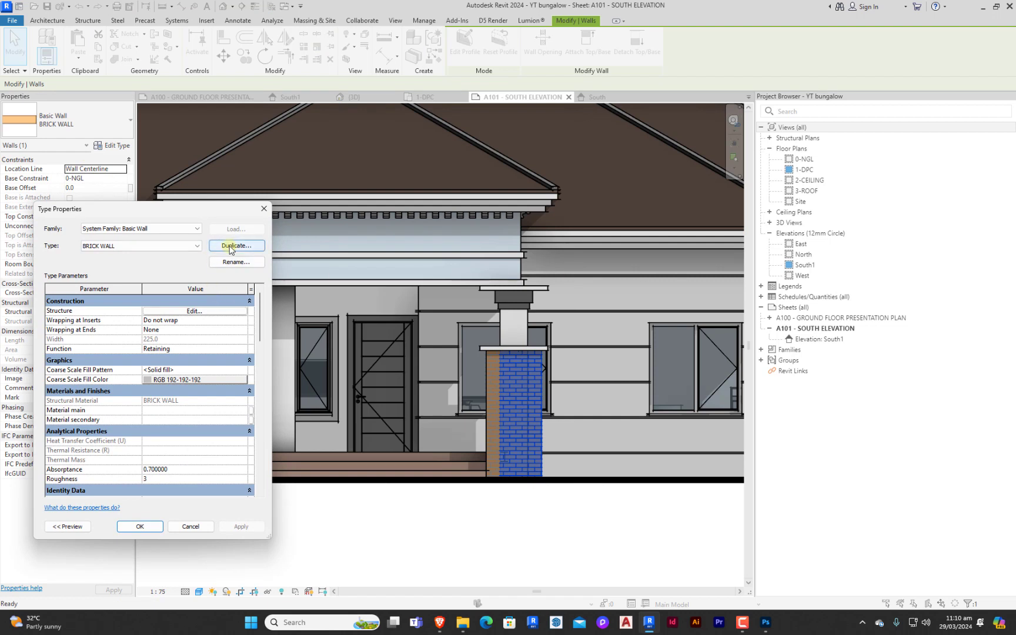
pyautogui.click(231, 247)
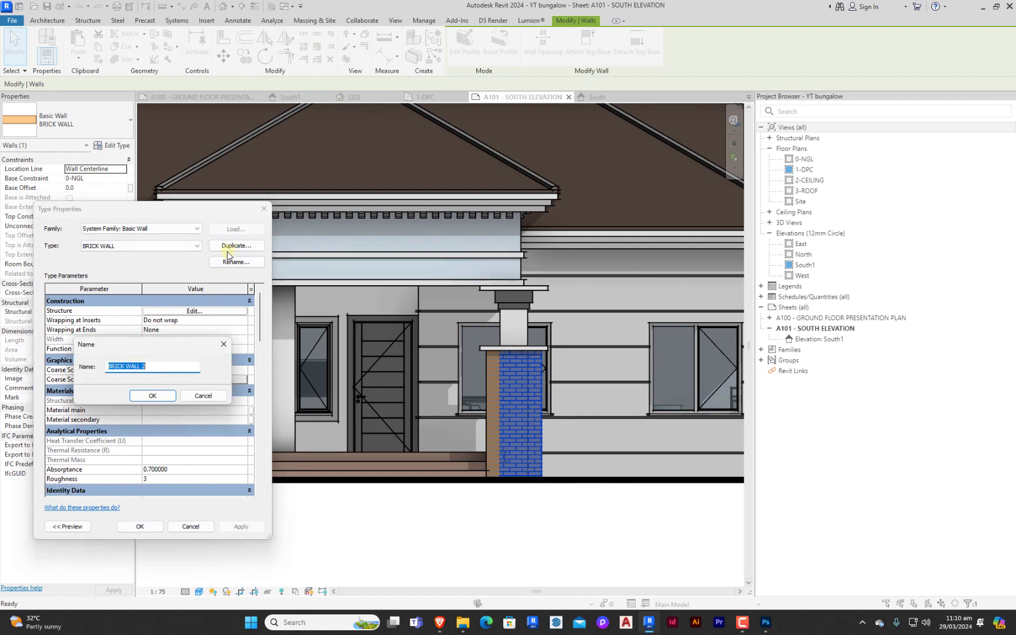
pyautogui.click(222, 344)
pyautogui.click(209, 311)
pyautogui.click(132, 319)
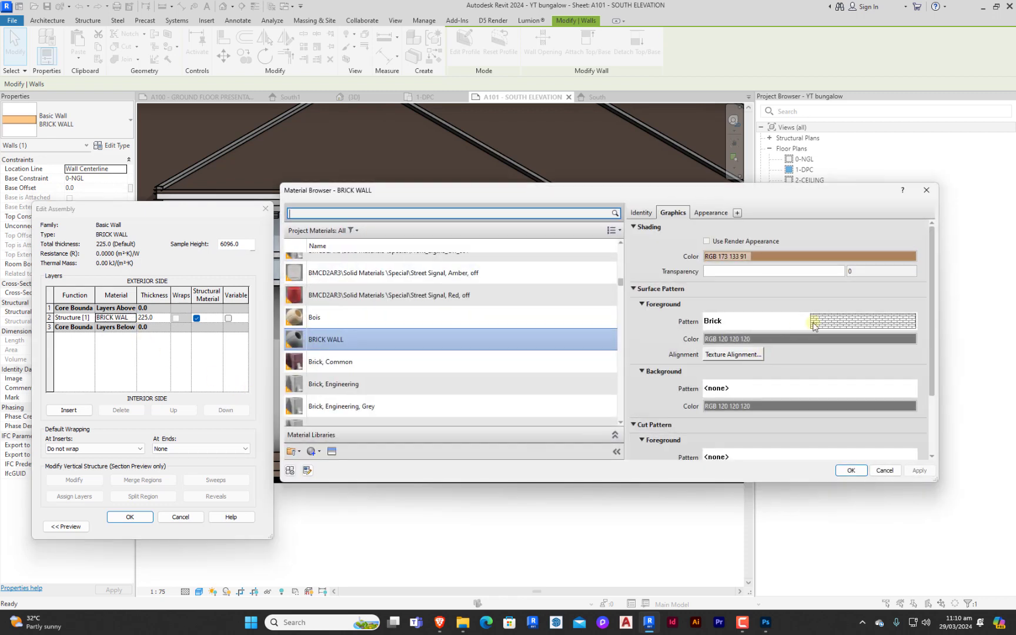
pyautogui.click(787, 341)
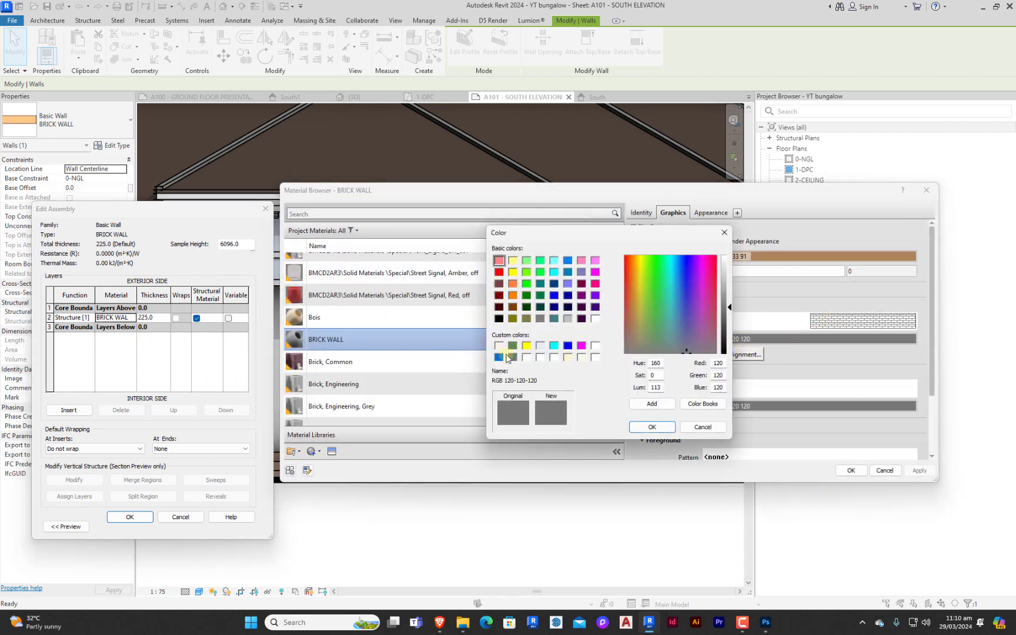
pyautogui.moveTo(733, 306); pyautogui.dragTo(728, 356)
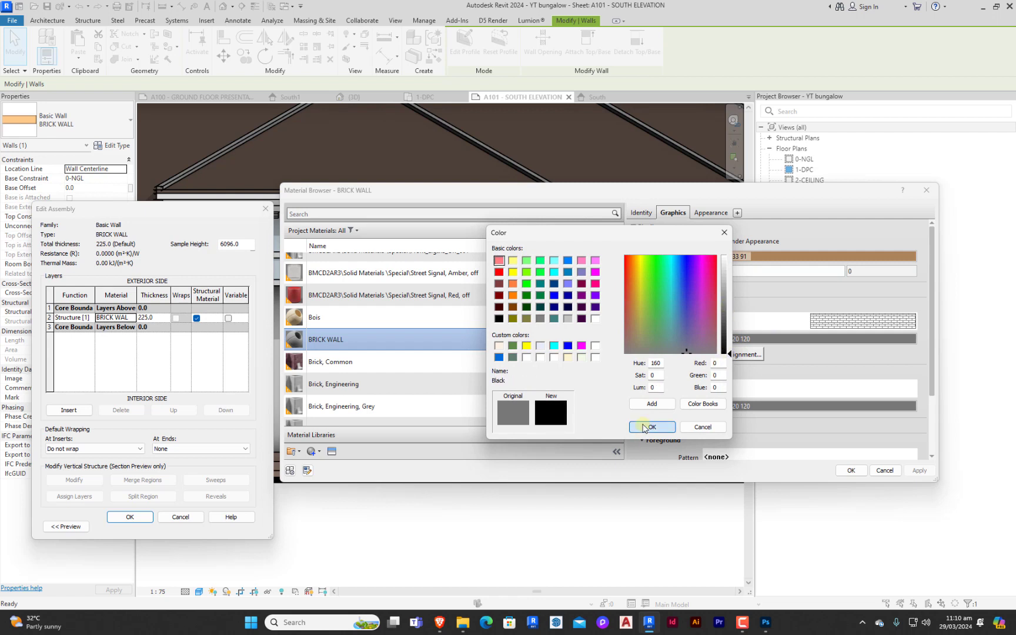
pyautogui.click(650, 427)
# Set the import scale of the wall material's Brick model pattern to 2 and apply it to the brick walls.
pyautogui.click(841, 321)
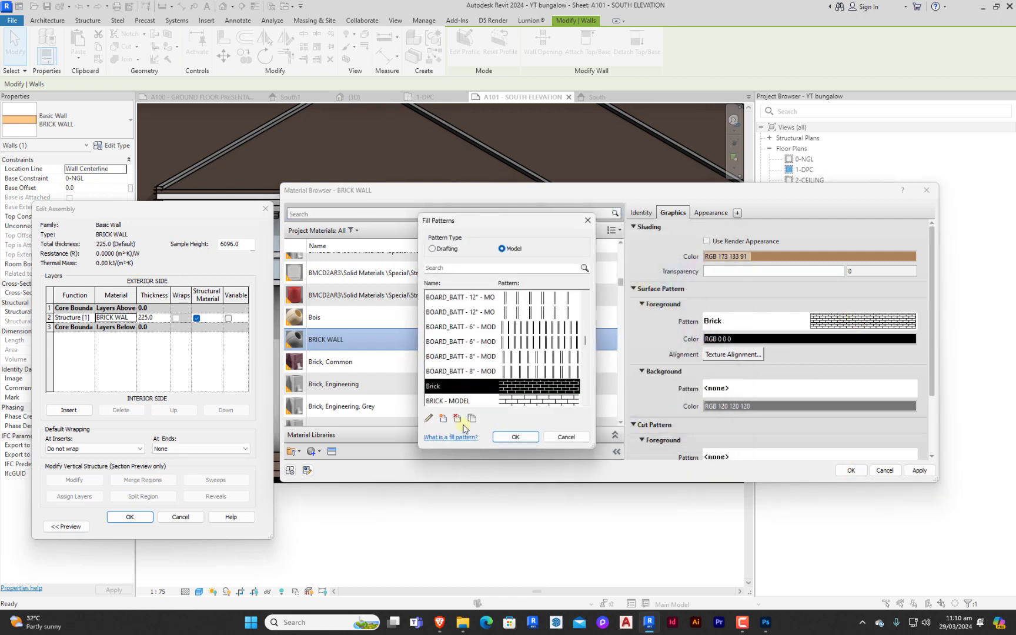
pyautogui.click(429, 419)
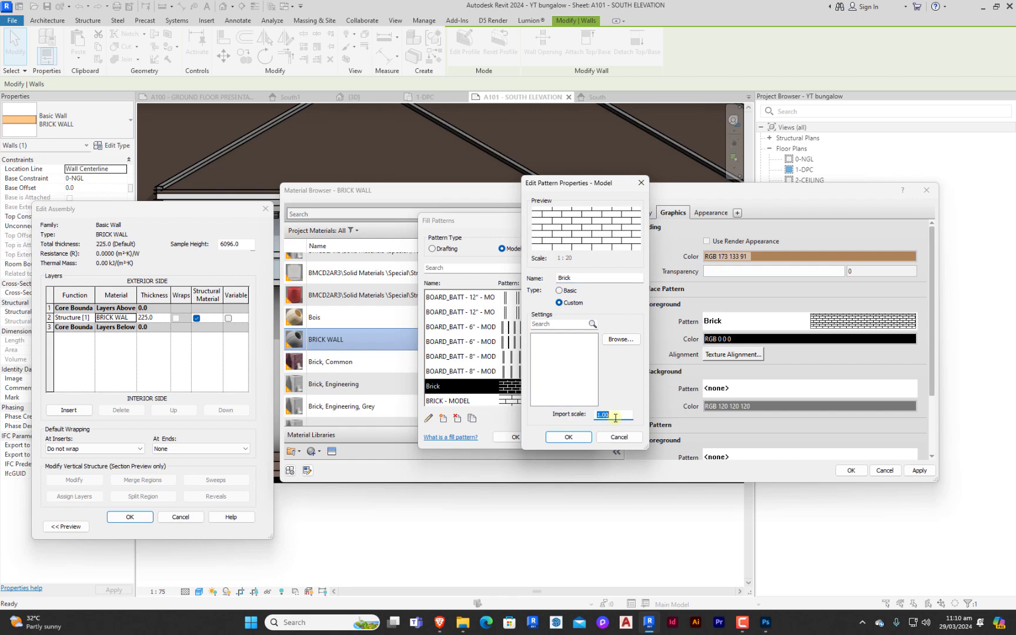
pyautogui.write('2')
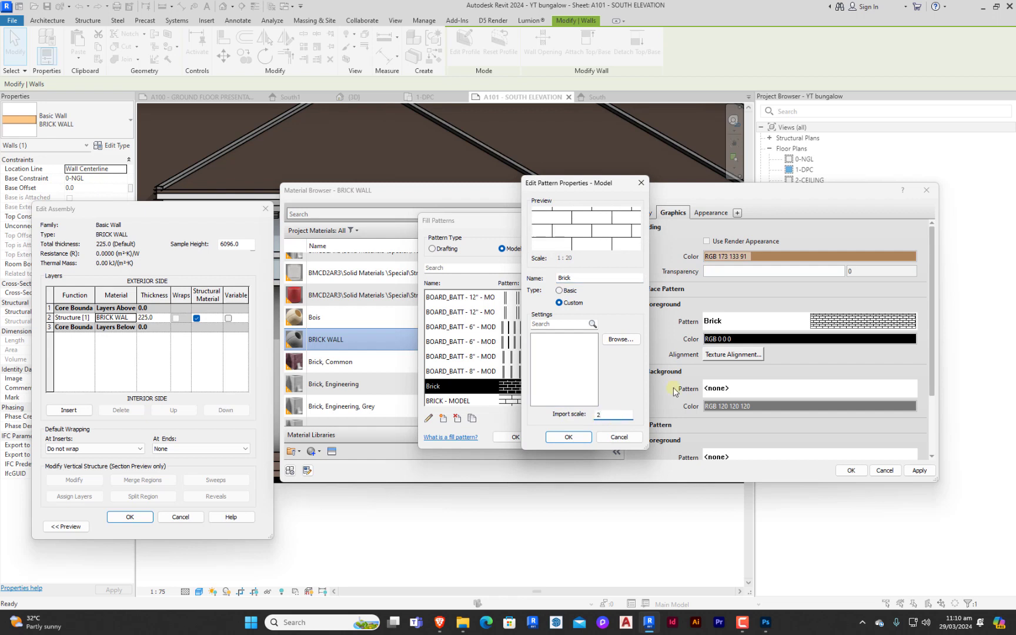
pyautogui.click(568, 437)
pyautogui.click(527, 437)
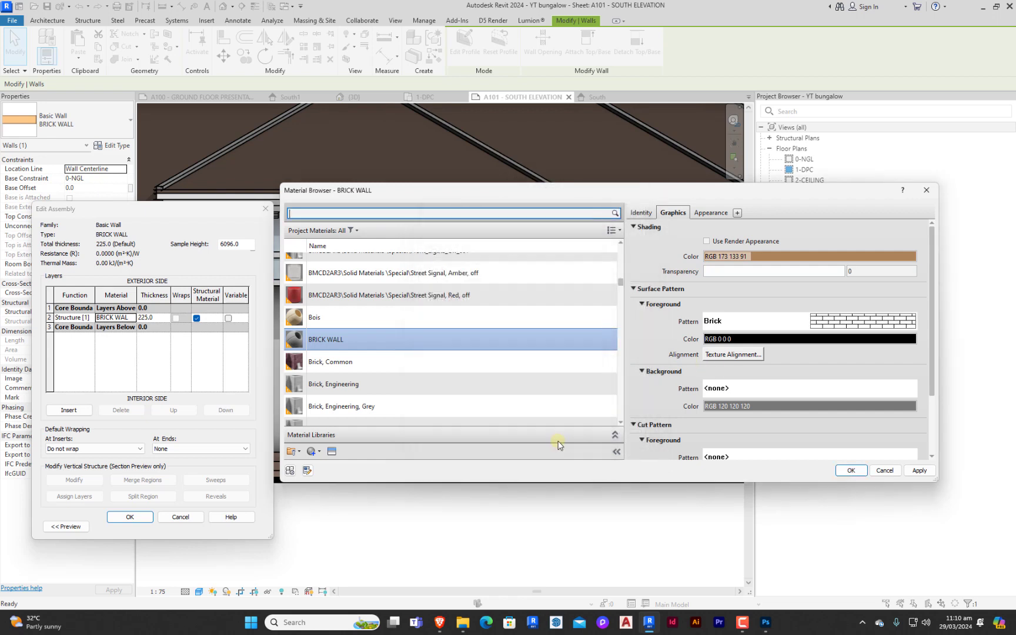
pyautogui.click(850, 470)
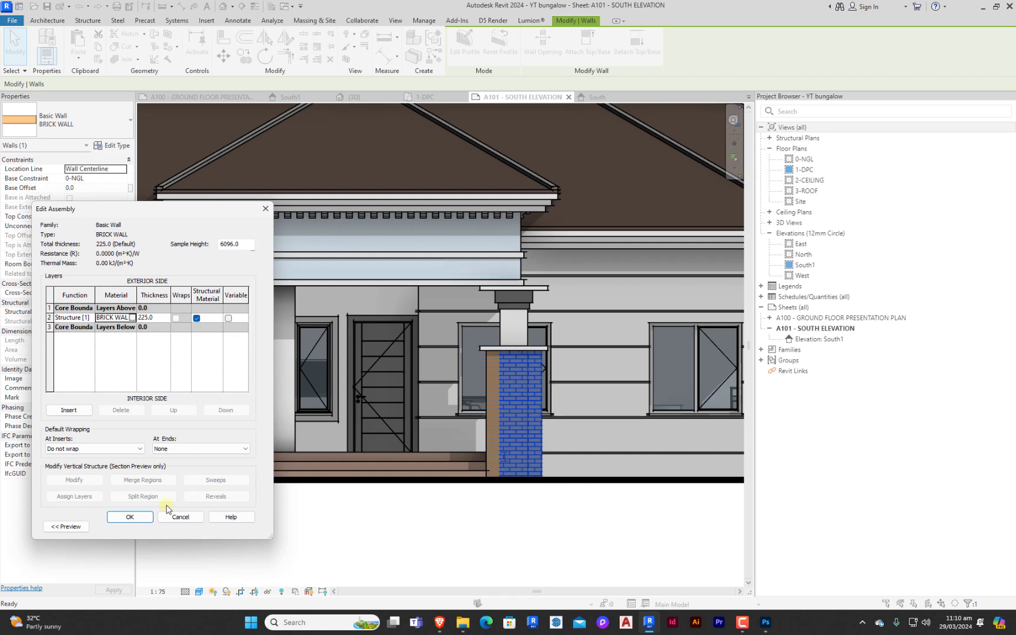
pyautogui.click(129, 517)
pyautogui.click(141, 526)
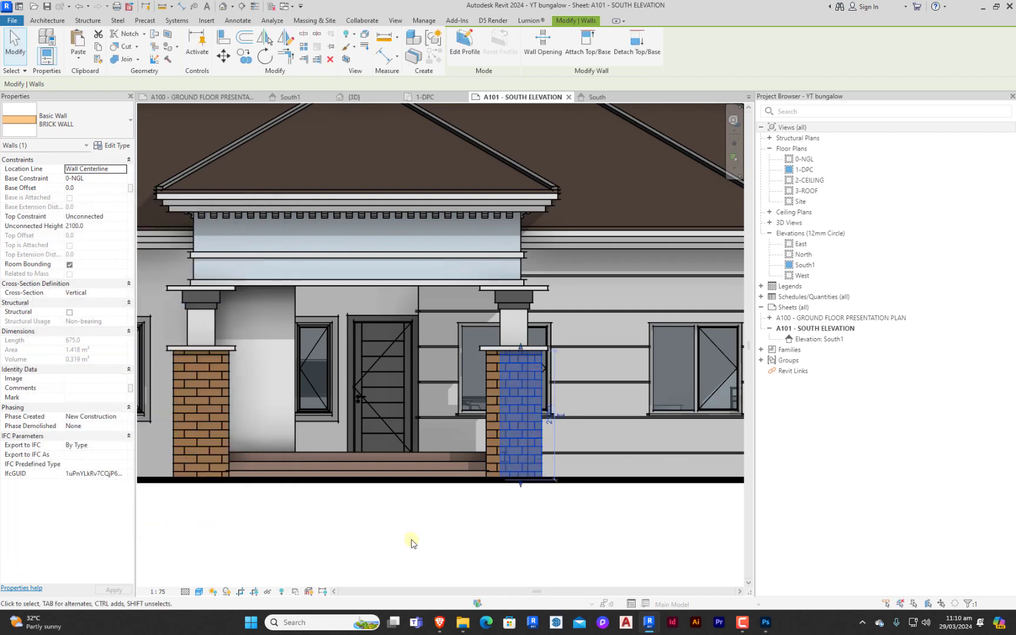
pyautogui.click(411, 540)
pyautogui.scroll(-6, 522, 476)
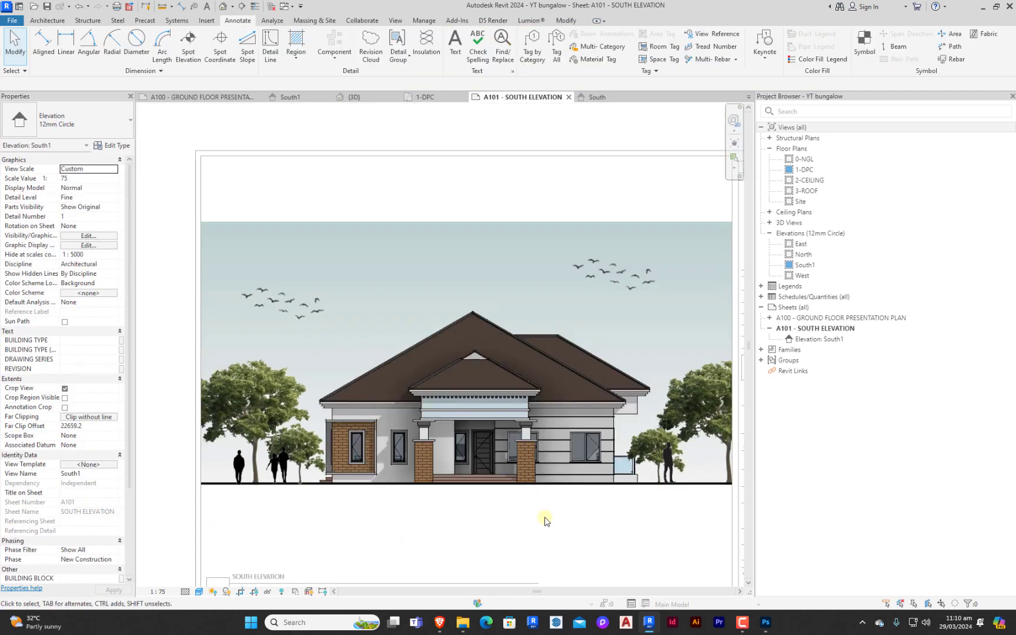
pyautogui.scroll(-1, 466, 292)
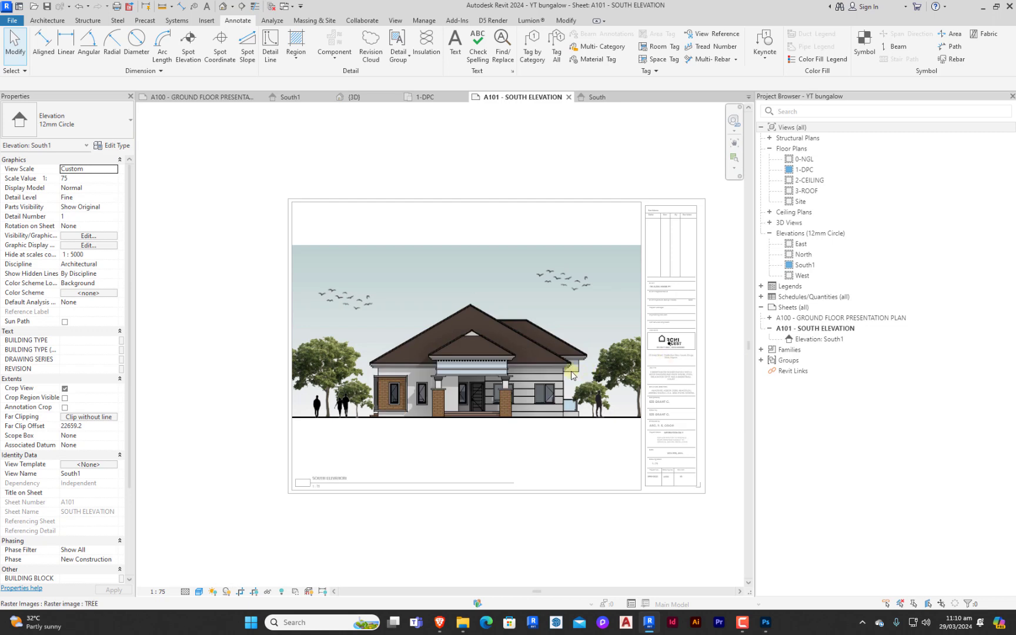
# Set the import scale of the MY ROOF SHEET material's Shake 150mm surface pattern to 2 through the main roof's type structure.
pyautogui.scroll(5, 418, 352)
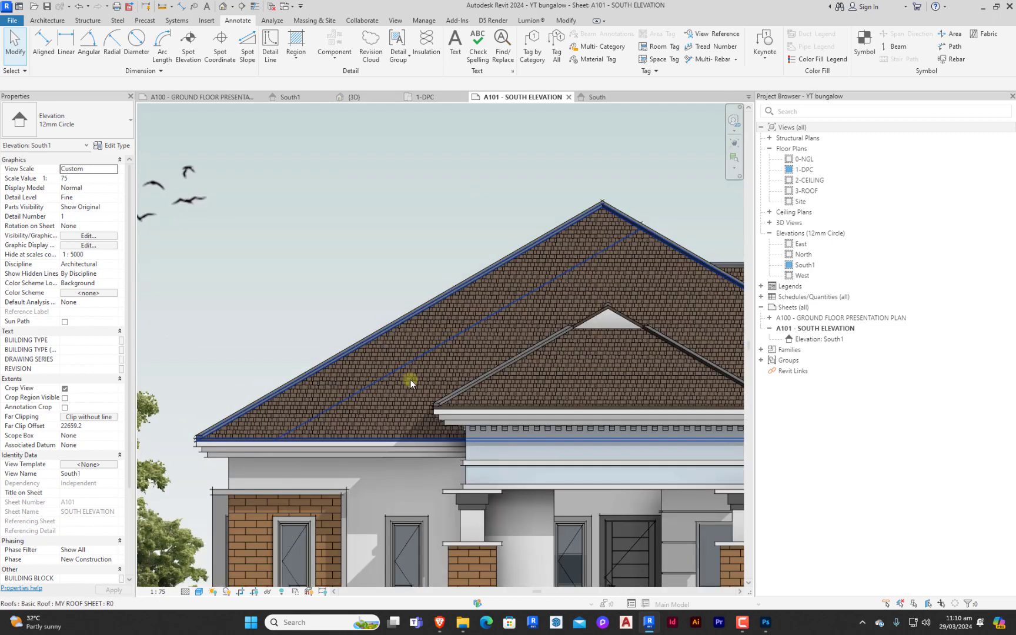
pyautogui.click(410, 379)
pyautogui.click(104, 147)
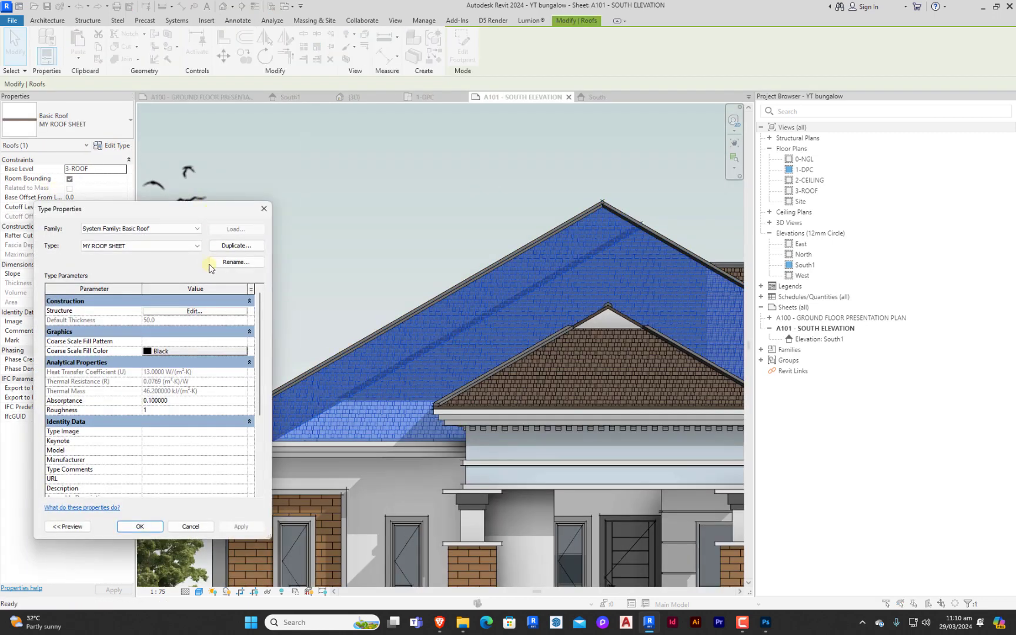
pyautogui.click(224, 312)
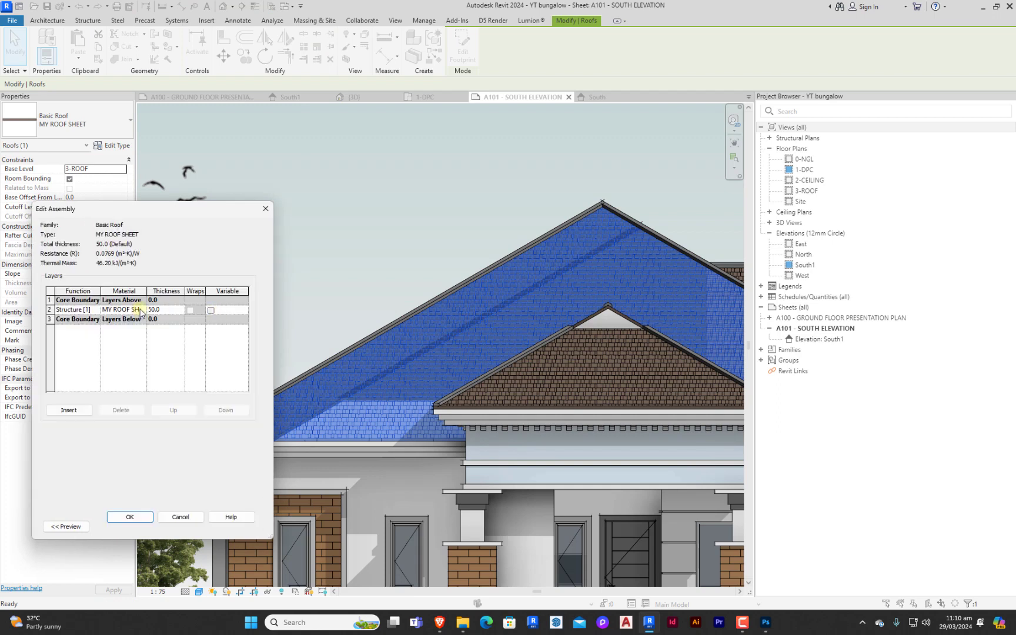
pyautogui.click(143, 311)
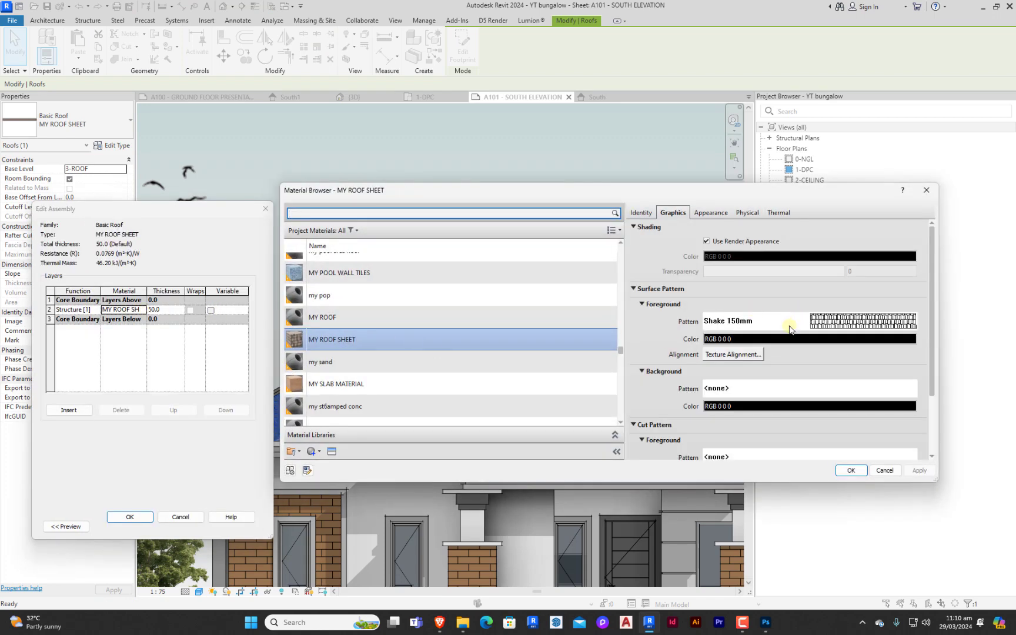
pyautogui.click(813, 322)
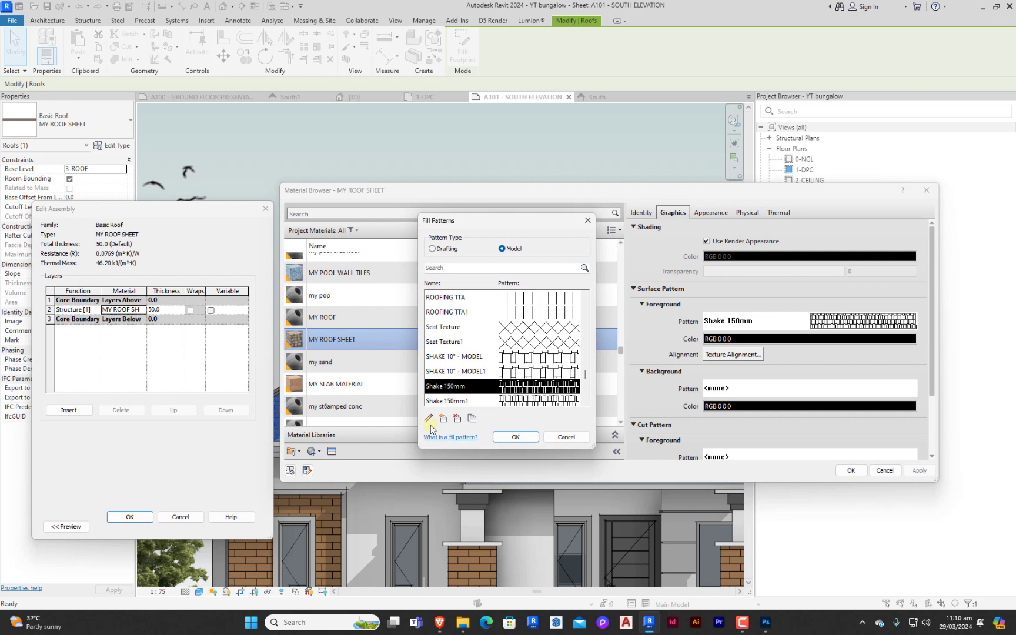
pyautogui.click(428, 420)
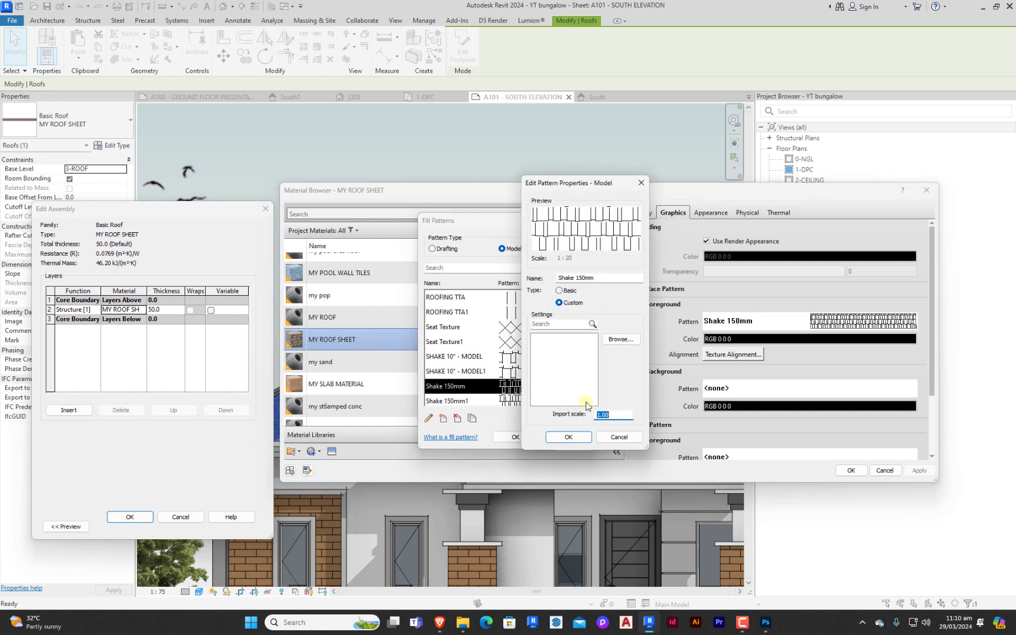
pyautogui.write('2')
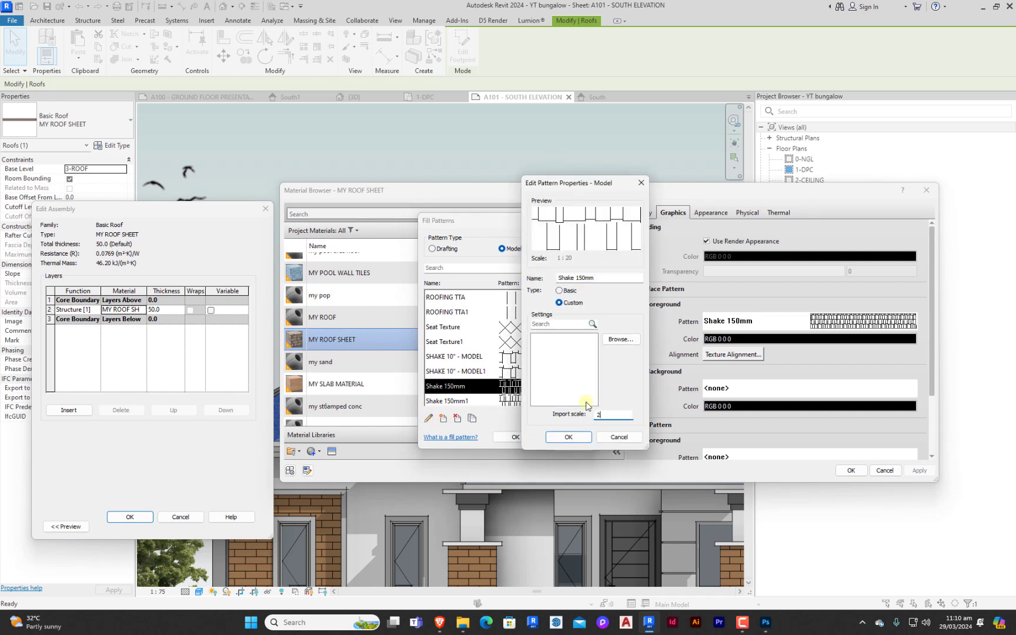
pyautogui.click(599, 435)
pyautogui.click(516, 437)
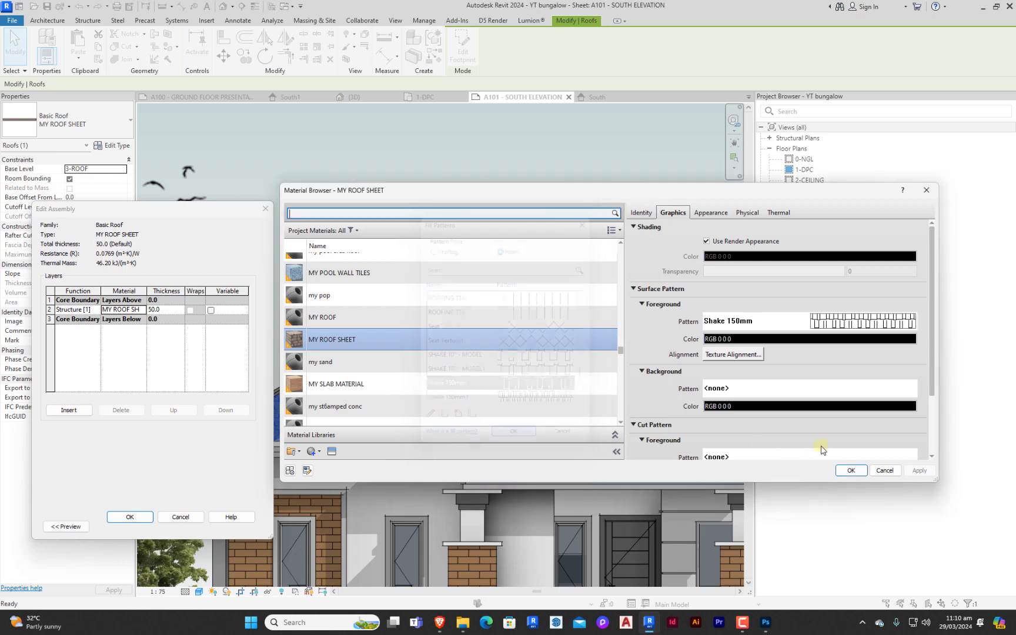
pyautogui.click(847, 470)
pyautogui.click(152, 521)
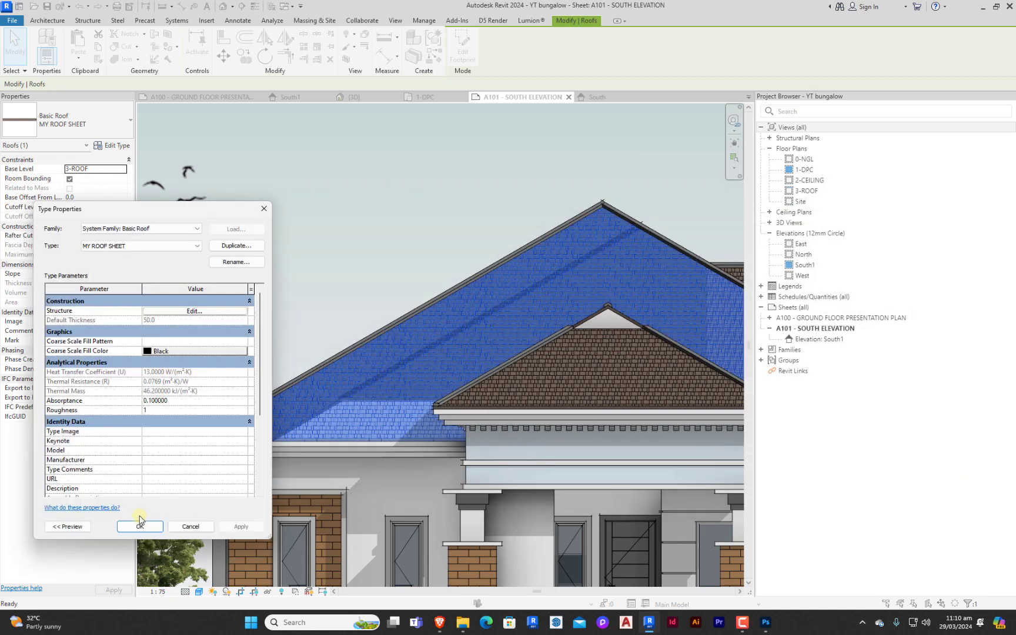
pyautogui.click(141, 526)
pyautogui.scroll(-6, 415, 289)
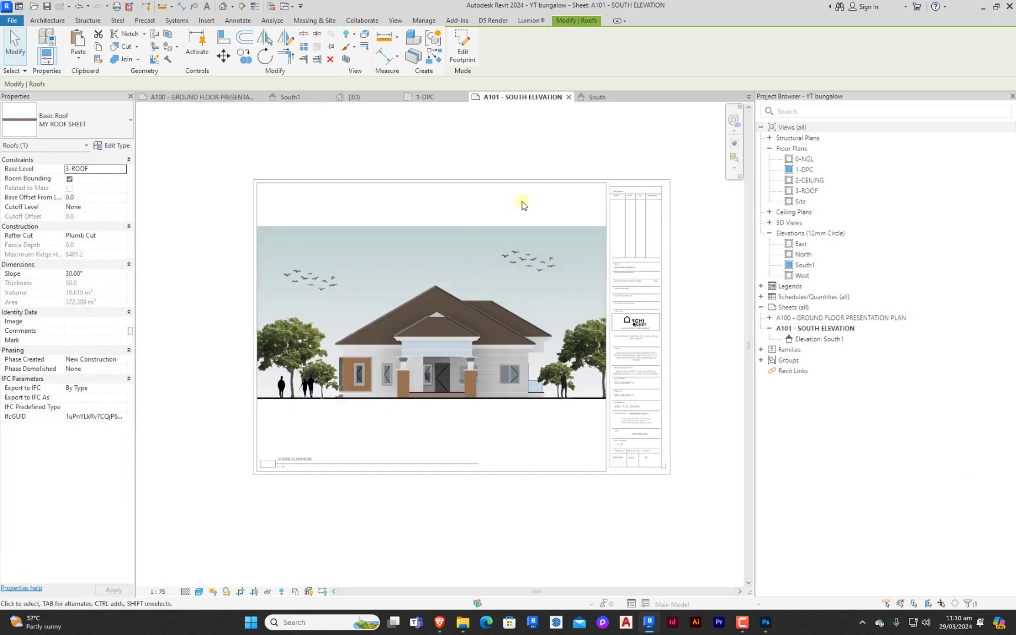
pyautogui.press('Escape')
pyautogui.scroll(2, 587, 394)
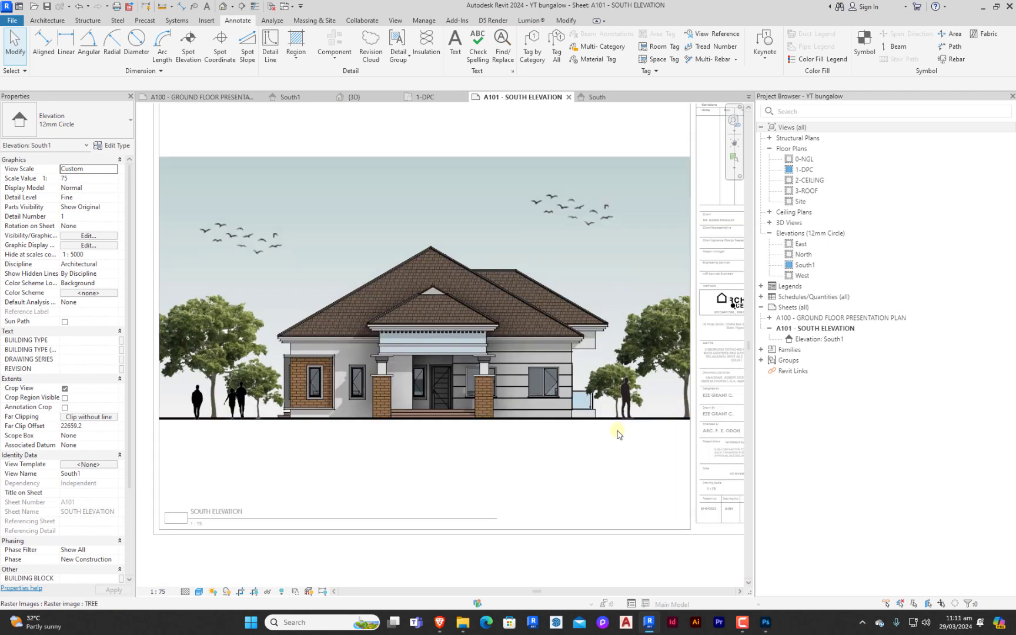
pyautogui.scroll(1, 624, 441)
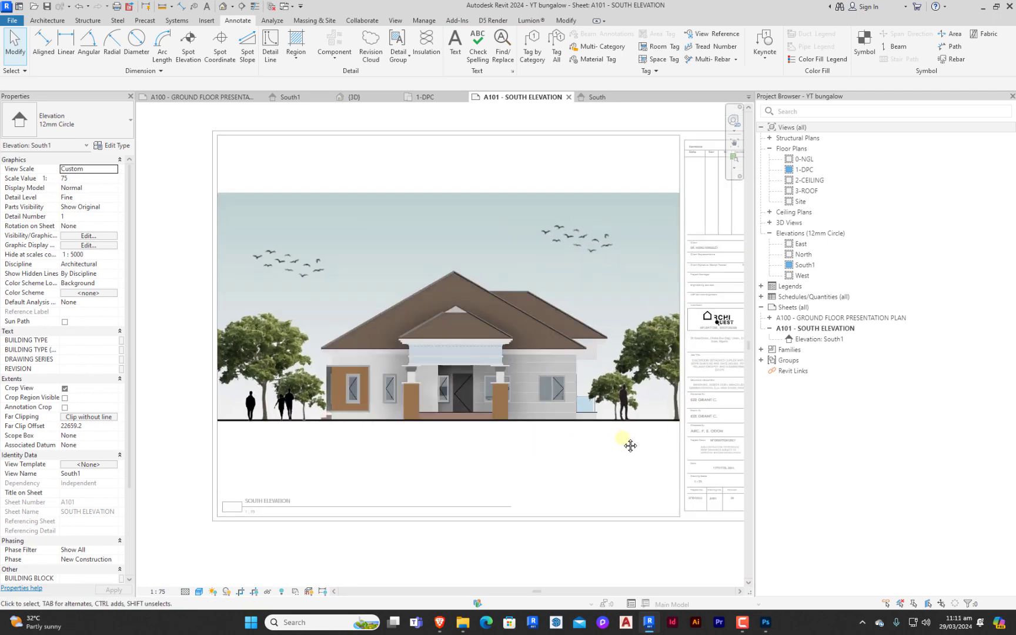
pyautogui.moveTo(630, 446); pyautogui.dragTo(604, 457, button='middle')
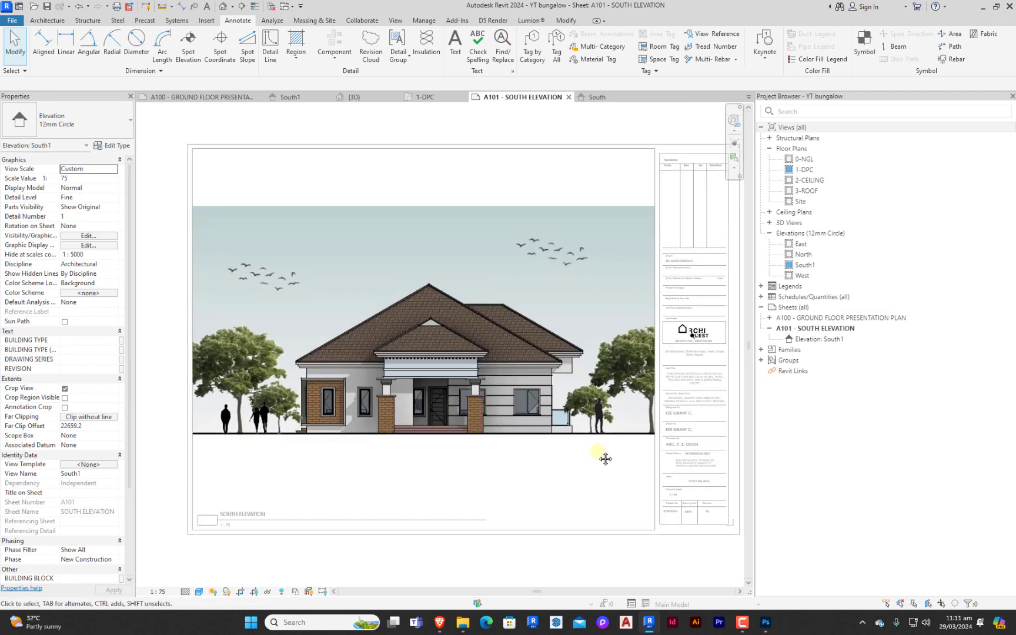
pyautogui.scroll(-3, 587, 456)
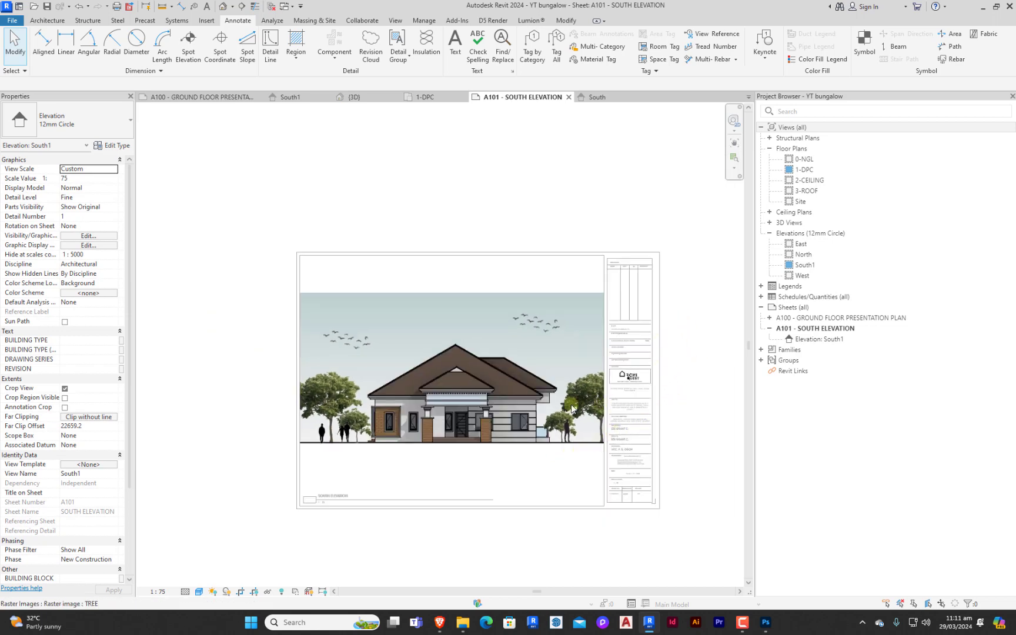
pyautogui.scroll(-1, 485, 310)
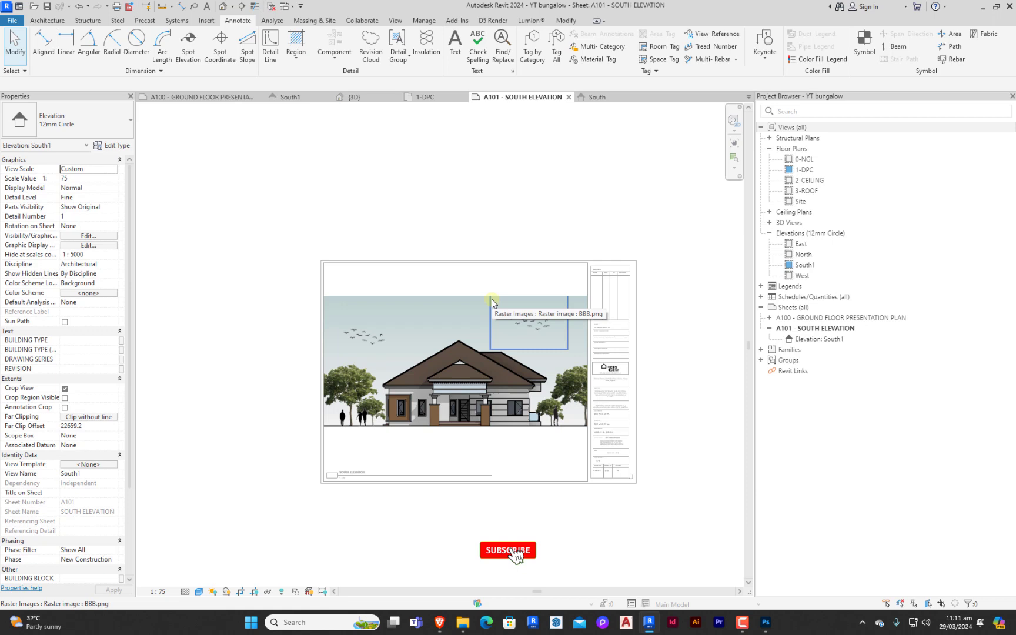